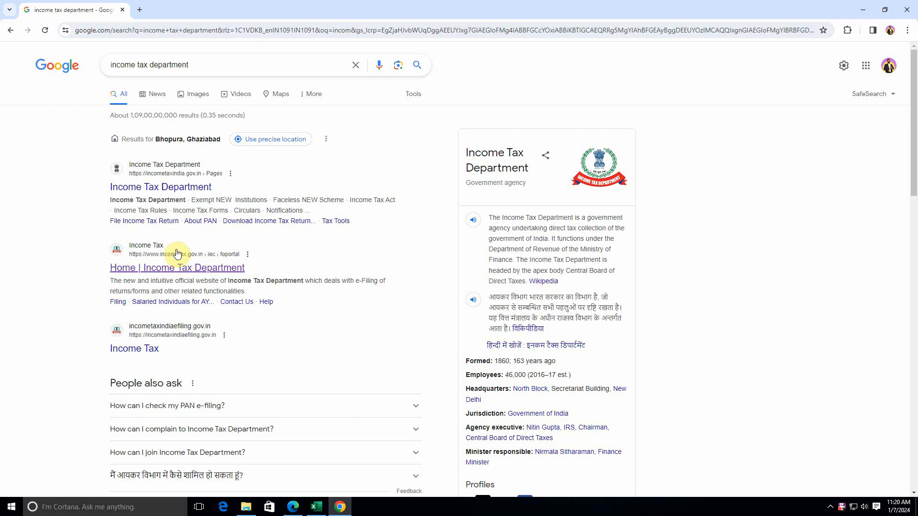
Step: Open the Income Tax Department's e-Filing home page from the search results and go to its Downloads page
{"action": "left_click", "coordinate": [242, 267]}
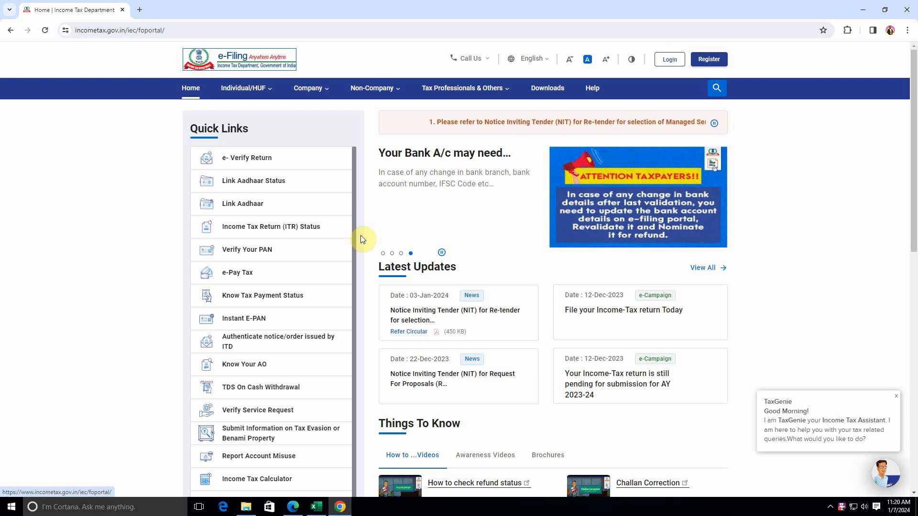
{"action": "left_click", "coordinate": [547, 89]}
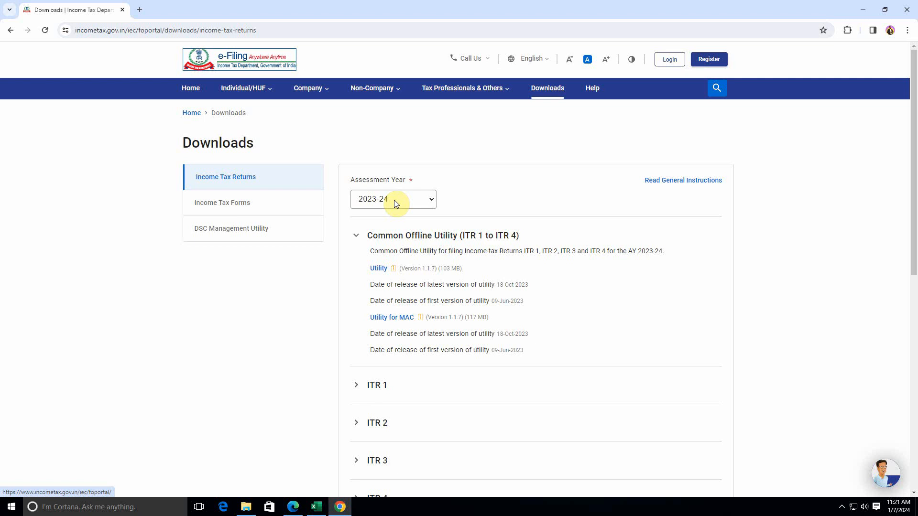
{"action": "left_click", "coordinate": [395, 202]}
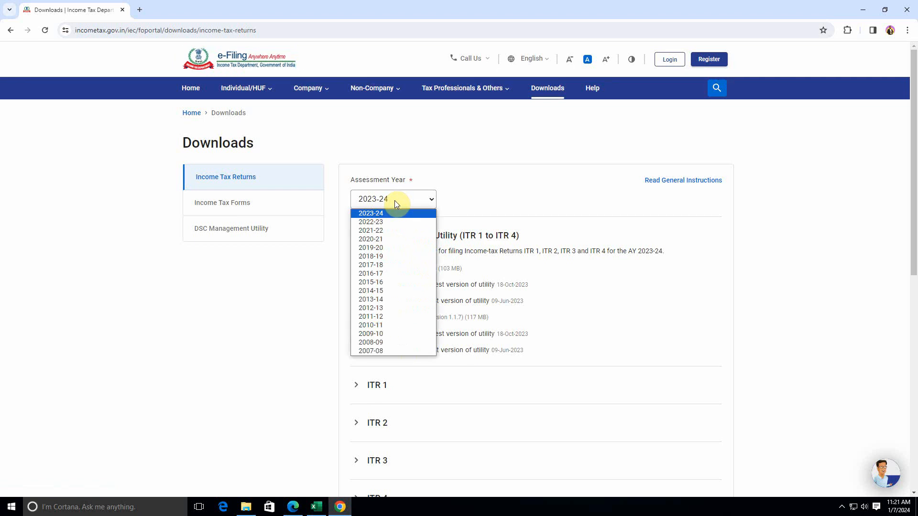
{"action": "left_click", "coordinate": [388, 232]}
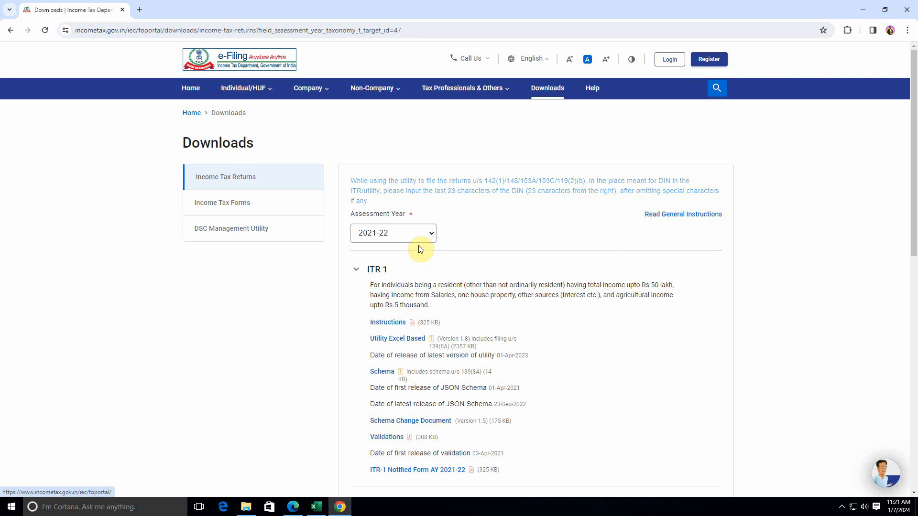
{"action": "left_click", "coordinate": [404, 236]}
{"action": "left_click", "coordinate": [397, 252]}
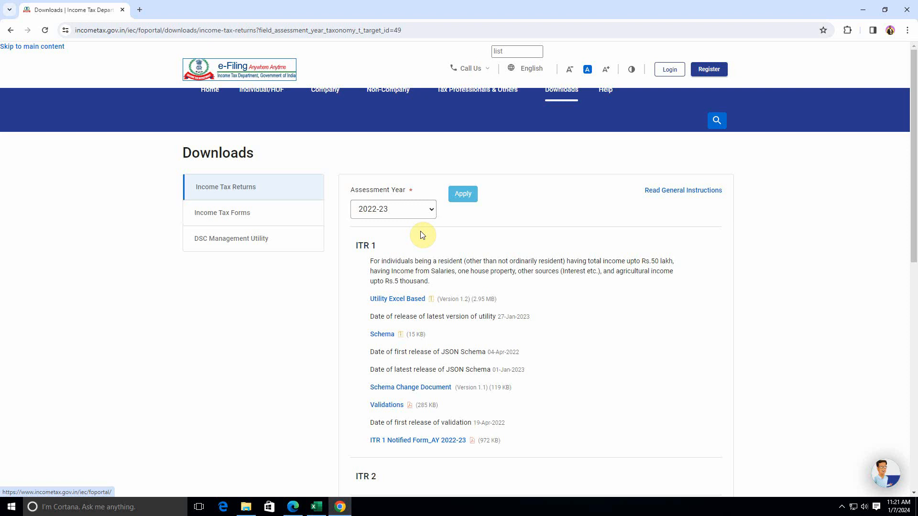
{"action": "left_click", "coordinate": [403, 213]}
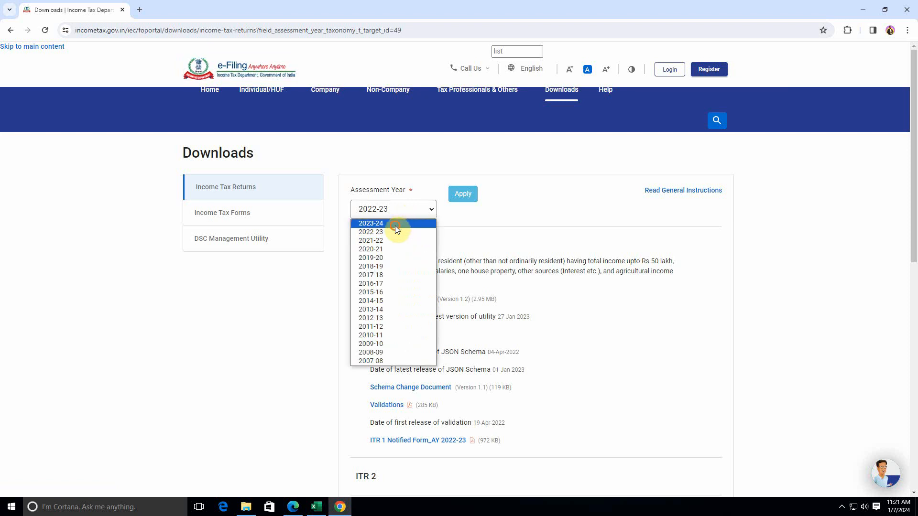
{"action": "left_click", "coordinate": [395, 226]}
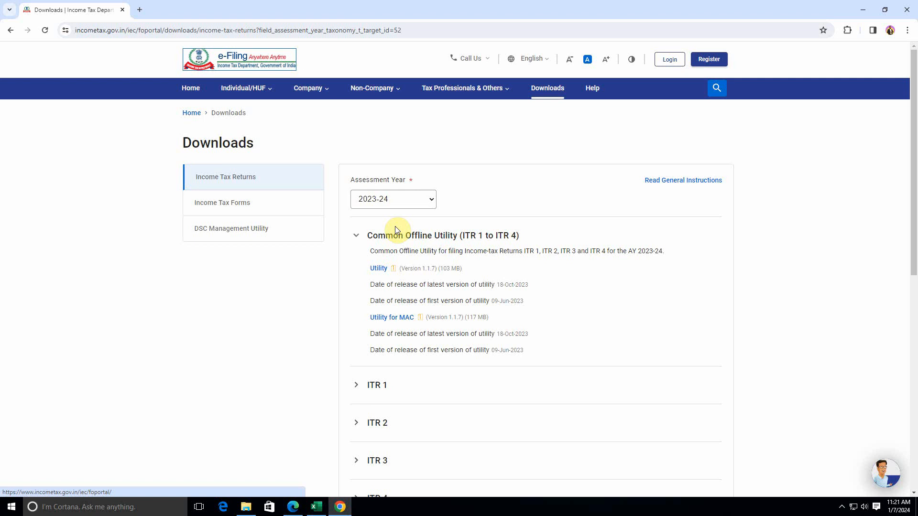
Step: Expand the ITR 4 section for assessment year 2023-24 and download its Excel-based utility
{"action": "scroll", "coordinate": [400, 301], "scroll_direction": "down", "scroll_amount": 3}
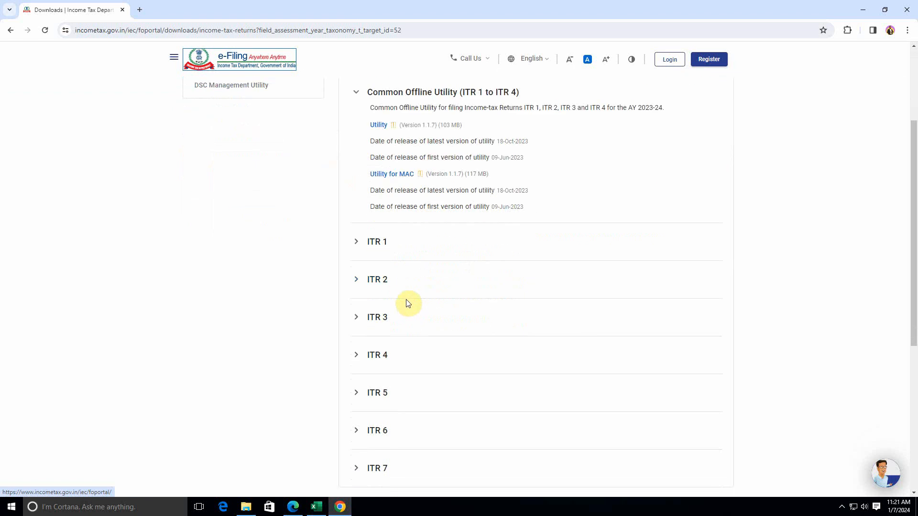
{"action": "scroll", "coordinate": [405, 292], "scroll_direction": "up", "scroll_amount": 2}
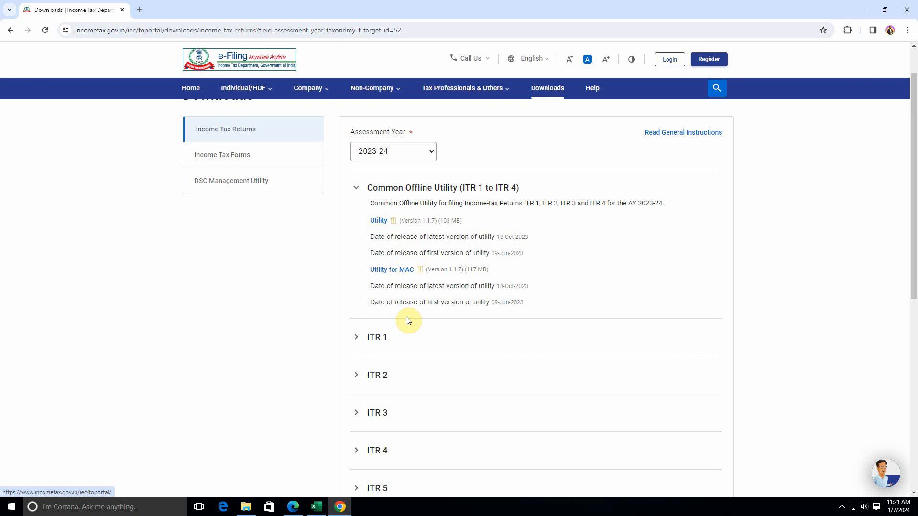
{"action": "scroll", "coordinate": [415, 344], "scroll_direction": "down", "scroll_amount": 3}
{"action": "scroll", "coordinate": [419, 343], "scroll_direction": "down", "scroll_amount": 1}
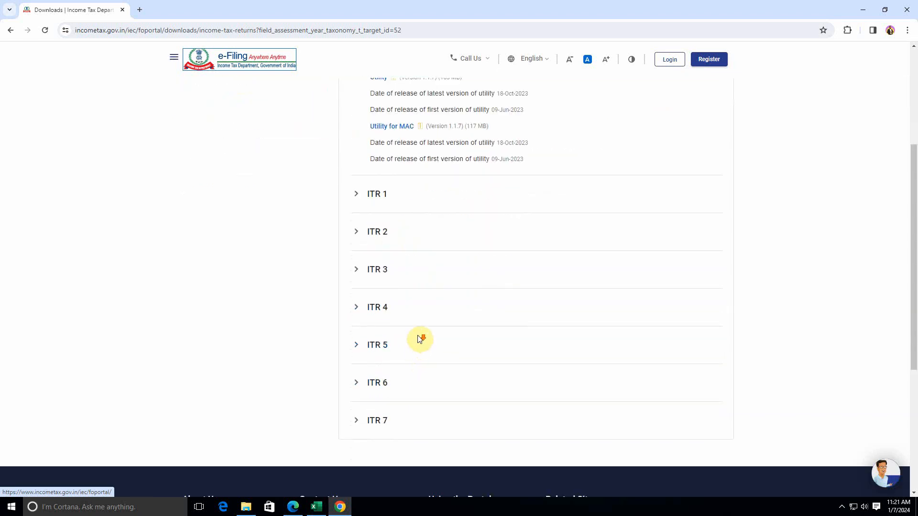
{"action": "left_click", "coordinate": [380, 312]}
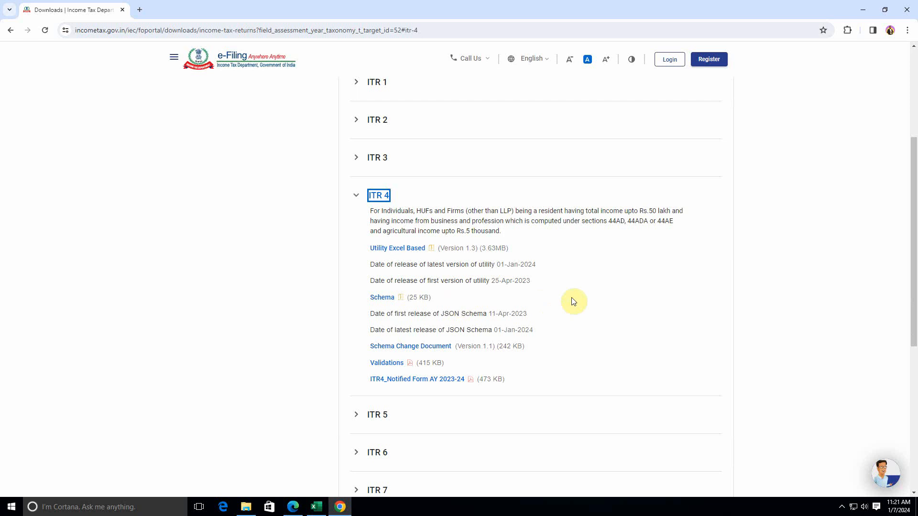
{"action": "left_click", "coordinate": [536, 233]}
{"action": "left_click", "coordinate": [392, 254]}
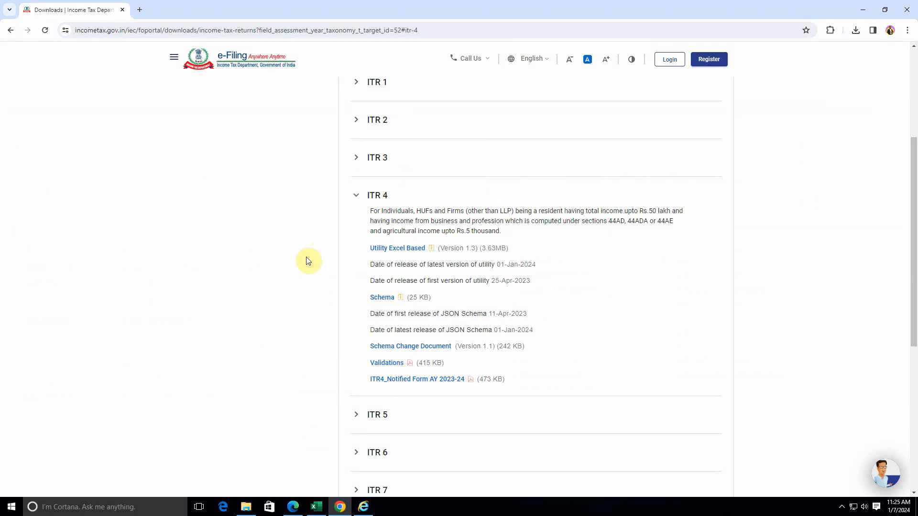
Step: Switch to the ITR 4_AY 2023-24_V1.3 workbook in Excel and review the general information and filing status sections of Income Details
{"action": "left_click", "coordinate": [308, 508]}
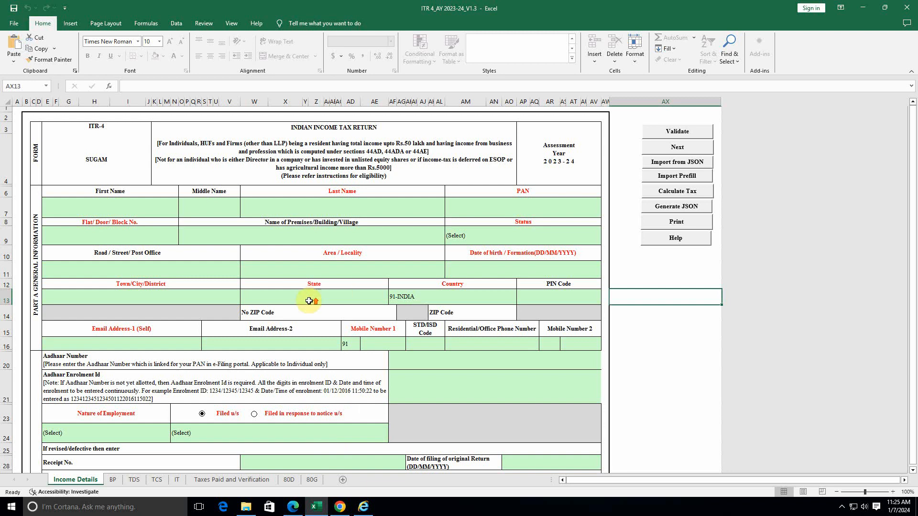
{"action": "scroll", "coordinate": [316, 305], "scroll_direction": "down", "scroll_amount": 5}
{"action": "scroll", "coordinate": [316, 305], "scroll_direction": "down", "scroll_amount": 5}
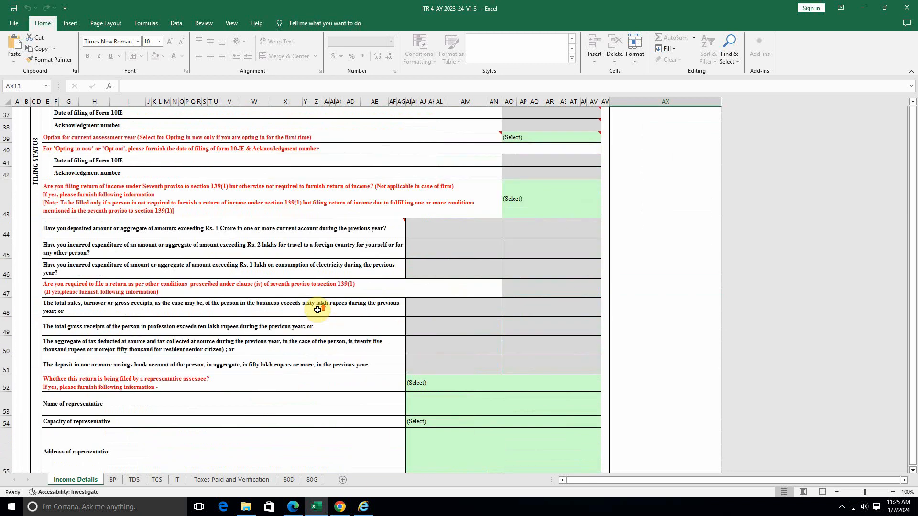
{"action": "scroll", "coordinate": [317, 248], "scroll_direction": "up", "scroll_amount": 10}
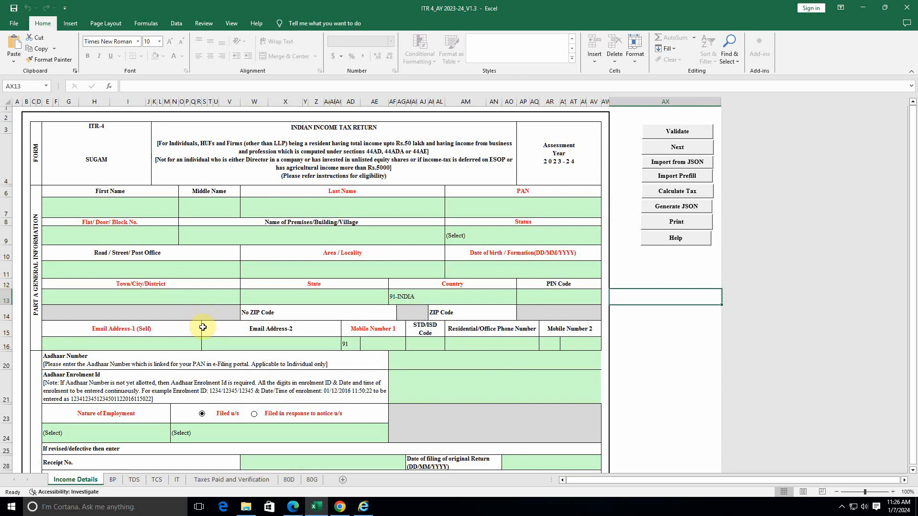
{"action": "scroll", "coordinate": [203, 327], "scroll_direction": "down", "scroll_amount": 2}
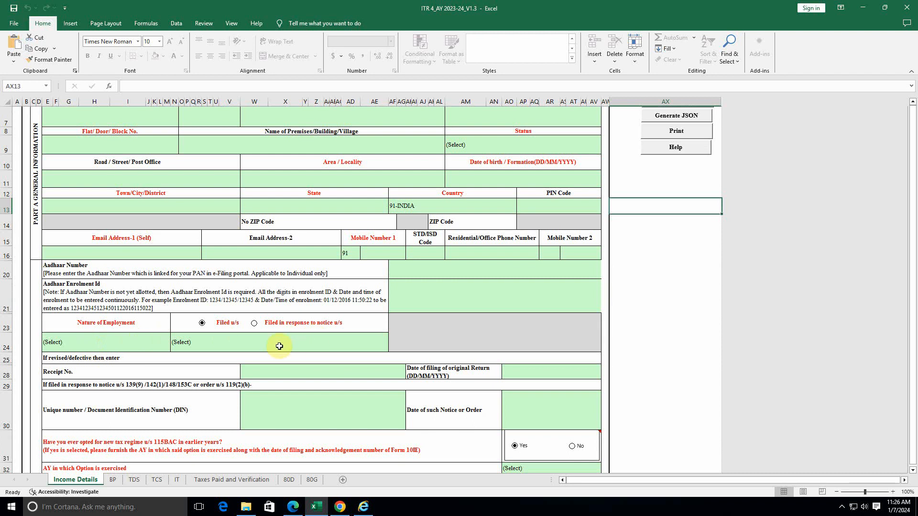
{"action": "scroll", "coordinate": [267, 364], "scroll_direction": "down", "scroll_amount": 1}
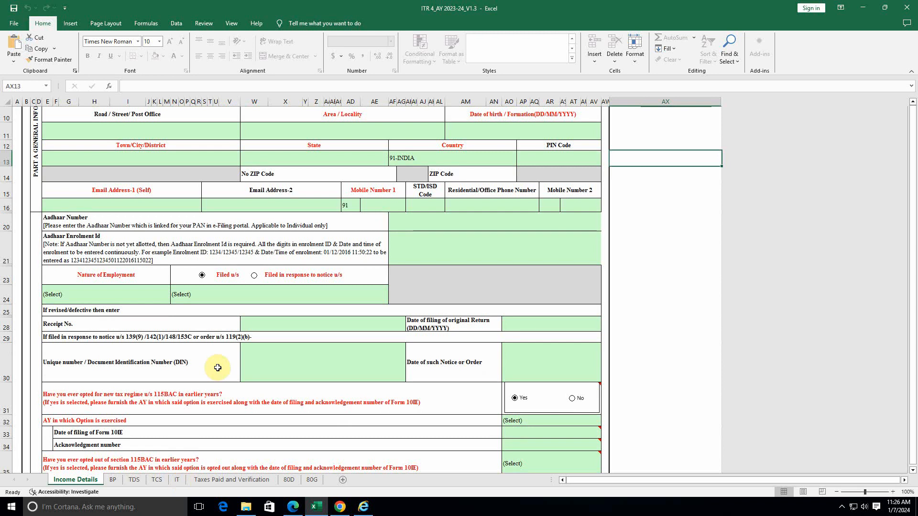
{"action": "scroll", "coordinate": [286, 373], "scroll_direction": "up", "scroll_amount": 3}
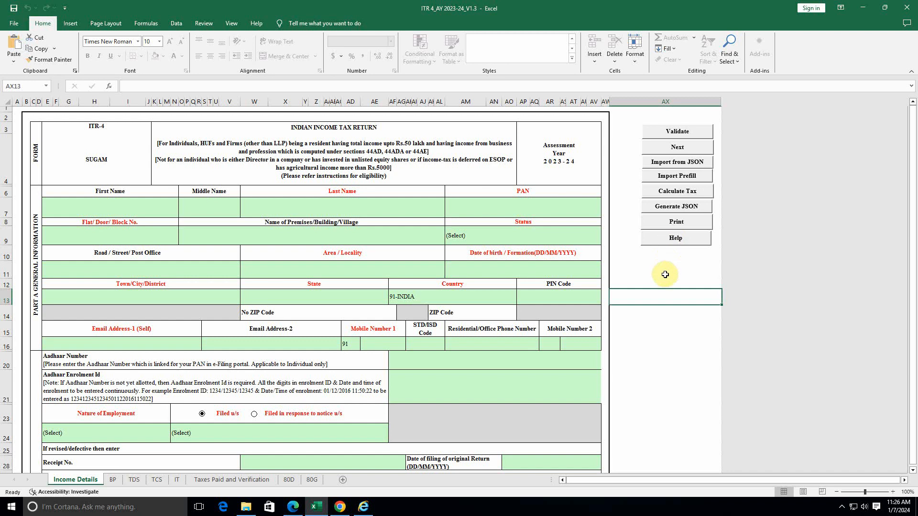
Step: Switch back to Chrome, leave the Downloads page and log in to the e-Filing portal with the taxpayer's user ID
{"action": "left_click", "coordinate": [340, 506]}
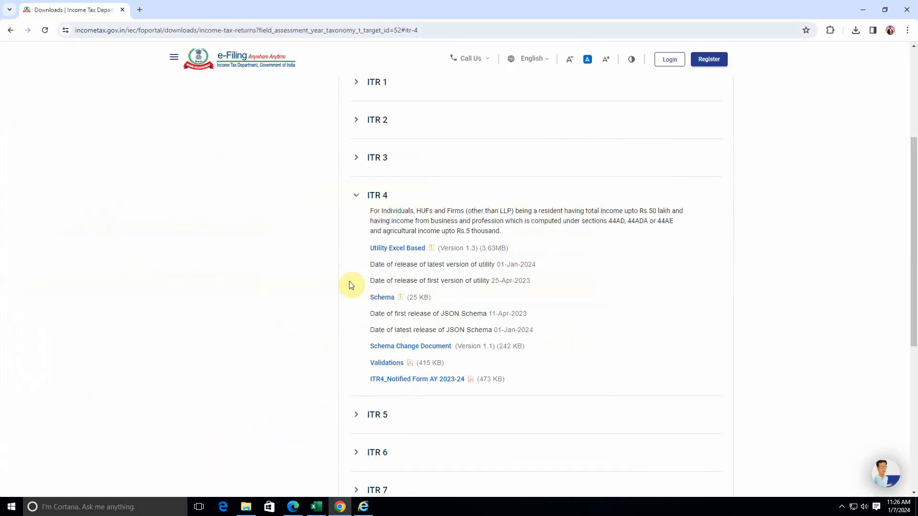
{"action": "scroll", "coordinate": [304, 227], "scroll_direction": "up", "scroll_amount": 4}
{"action": "left_click", "coordinate": [193, 114]}
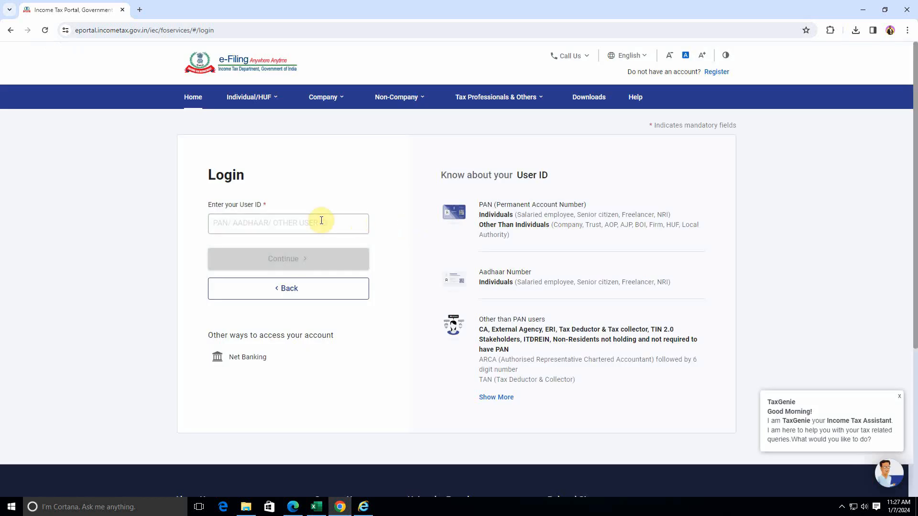
{"action": "left_click", "coordinate": [334, 227]}
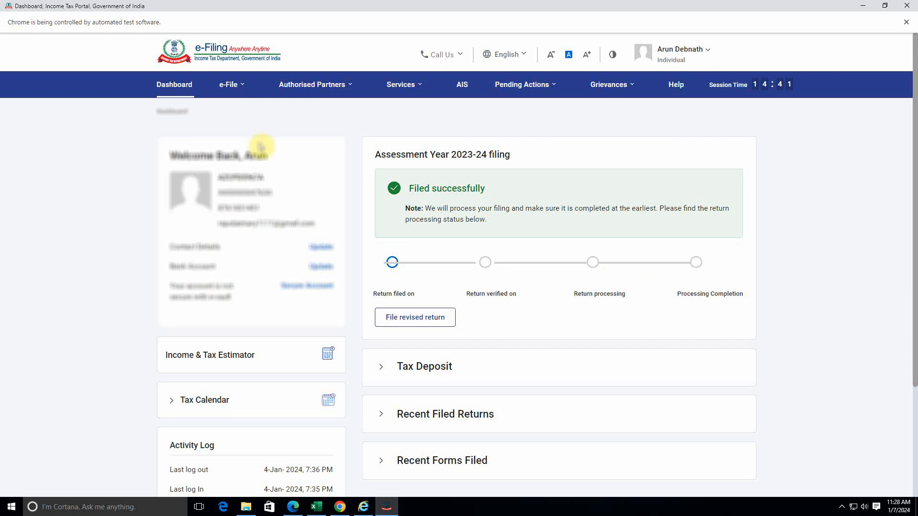
Step: Download the pre-filled income tax return data for assessment year 2023-24 (Current A.Y.)
{"action": "left_click", "coordinate": [242, 90]}
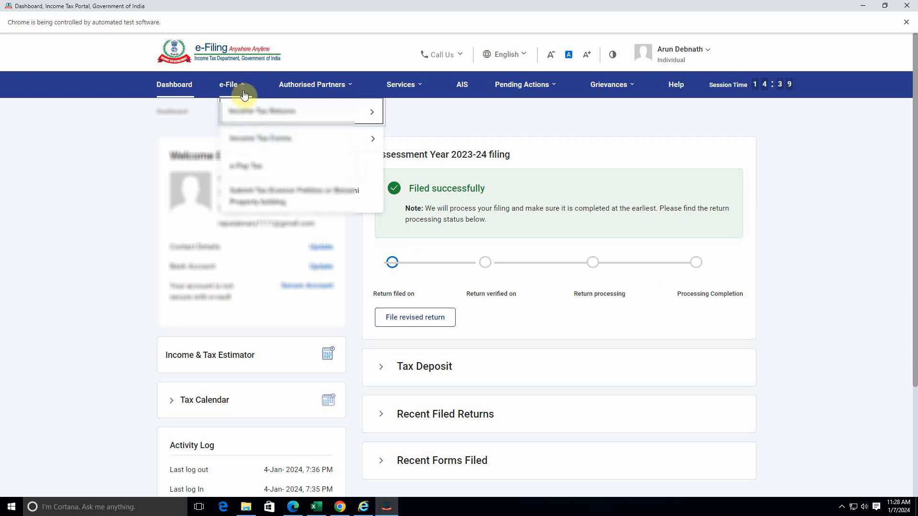
{"action": "mouse_move", "coordinate": [246, 108]}
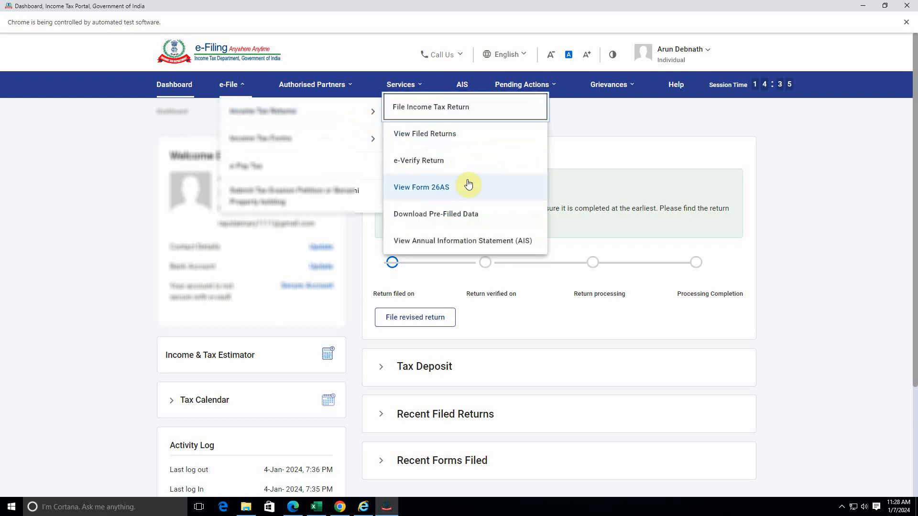
{"action": "left_click", "coordinate": [436, 214]}
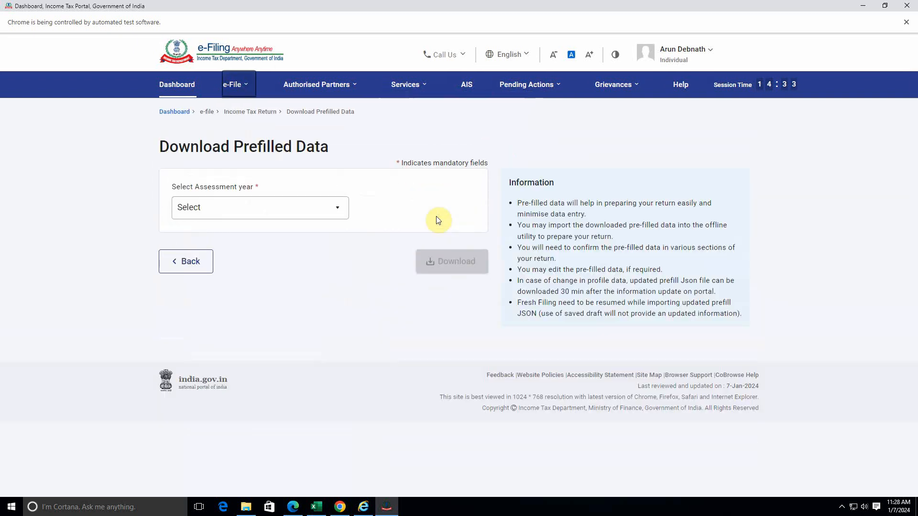
{"action": "left_click", "coordinate": [314, 211]}
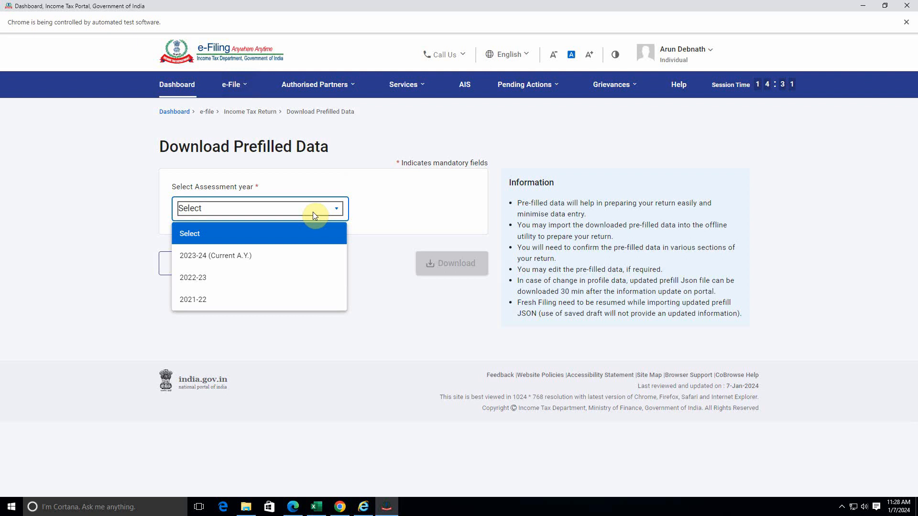
{"action": "left_click", "coordinate": [257, 258]}
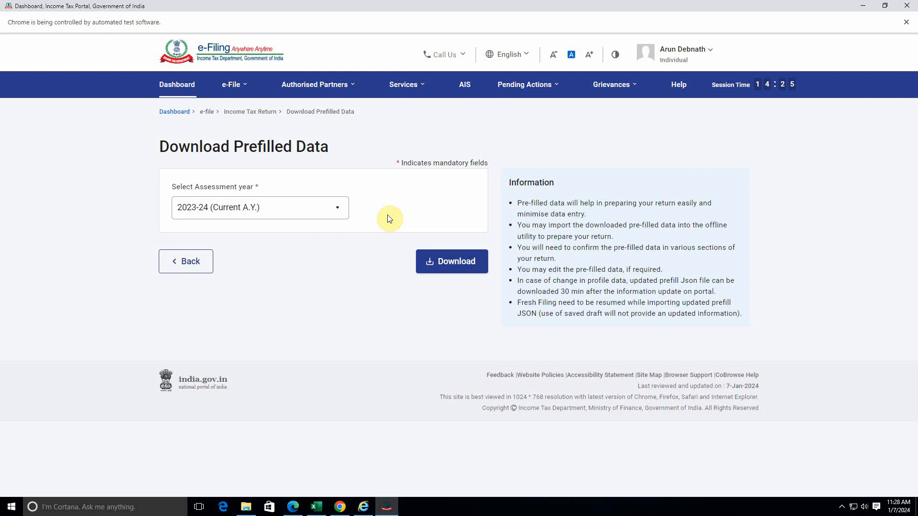
{"action": "left_click", "coordinate": [440, 262]}
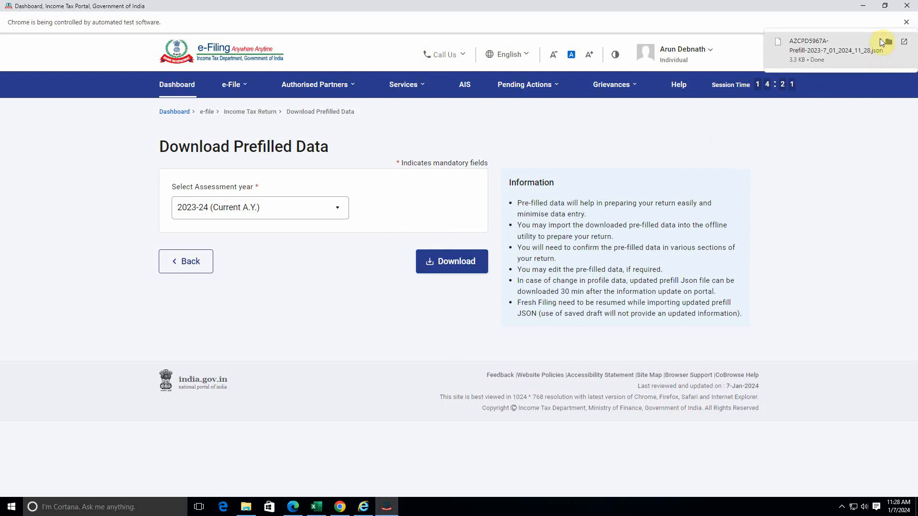
Step: Transfer the downloaded prefill JSON file from the Downloads folder into the ITR 4_AY 2023-24_V1.3 folder
{"action": "left_click", "coordinate": [889, 42]}
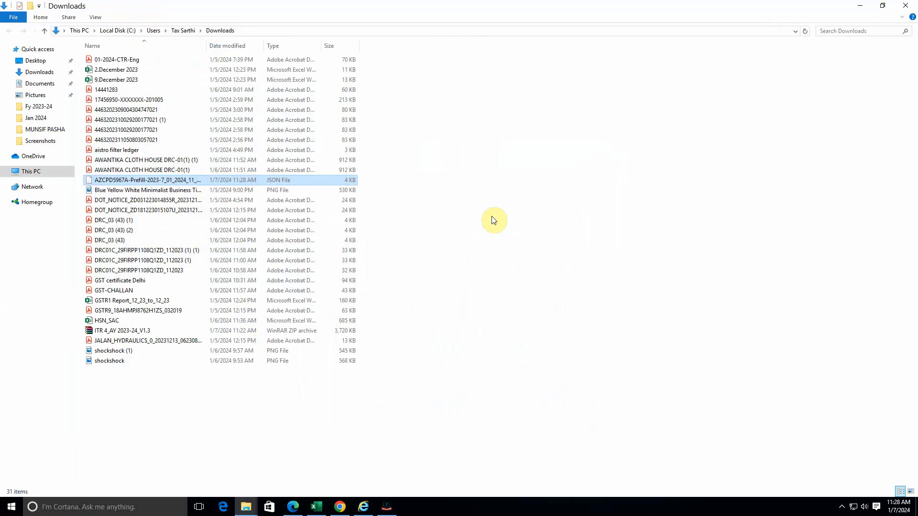
{"action": "right_click", "coordinate": [252, 183]}
{"action": "left_click", "coordinate": [283, 300]}
{"action": "mouse_move", "coordinate": [246, 502]}
{"action": "left_click", "coordinate": [198, 473]}
{"action": "right_click", "coordinate": [223, 222]}
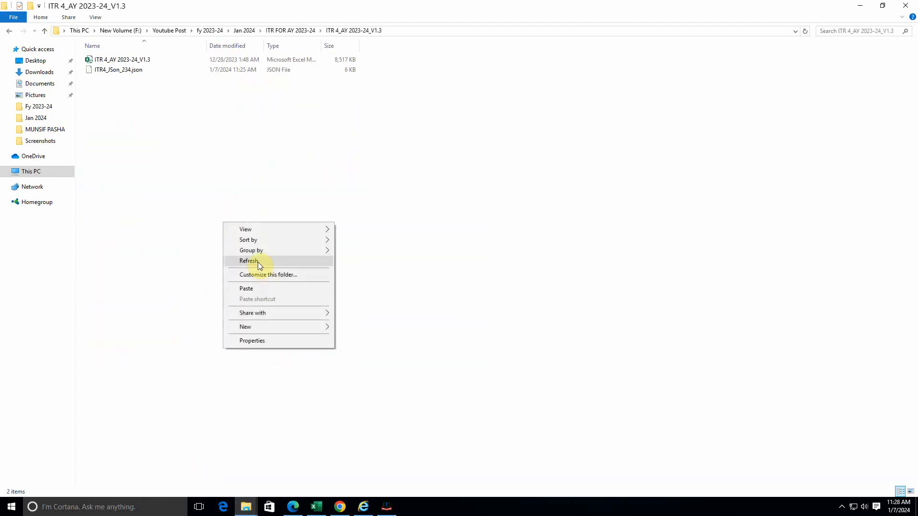
{"action": "left_click", "coordinate": [256, 289]}
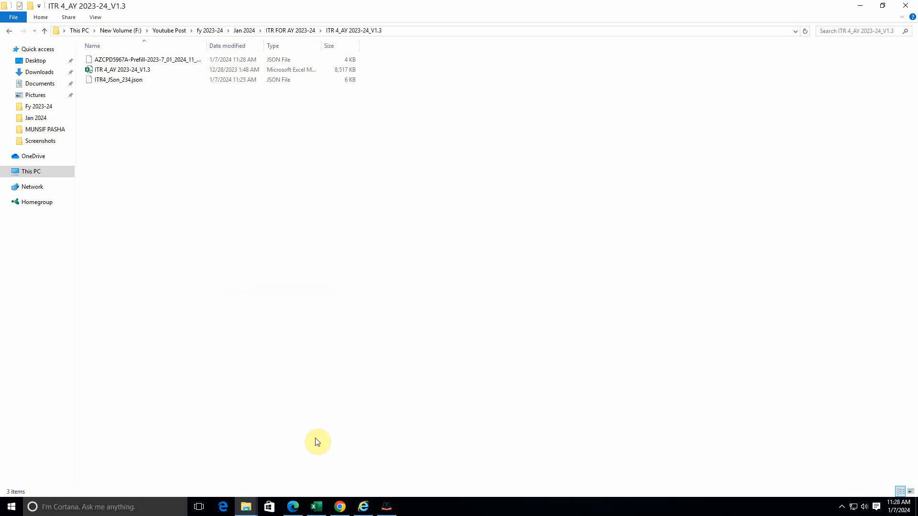
Step: Switch to the ITR 4 workbook in Excel and import the downloaded prefill data
{"action": "left_click", "coordinate": [317, 506]}
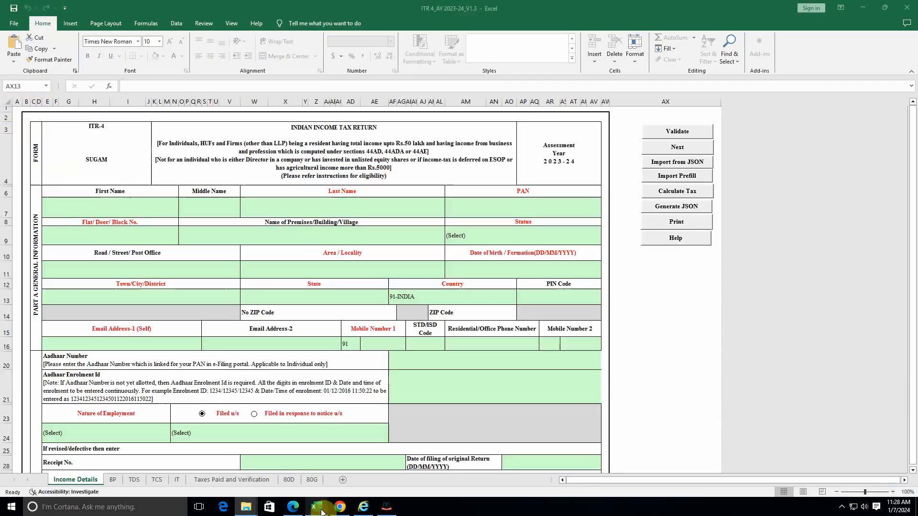
{"action": "left_click", "coordinate": [688, 177]}
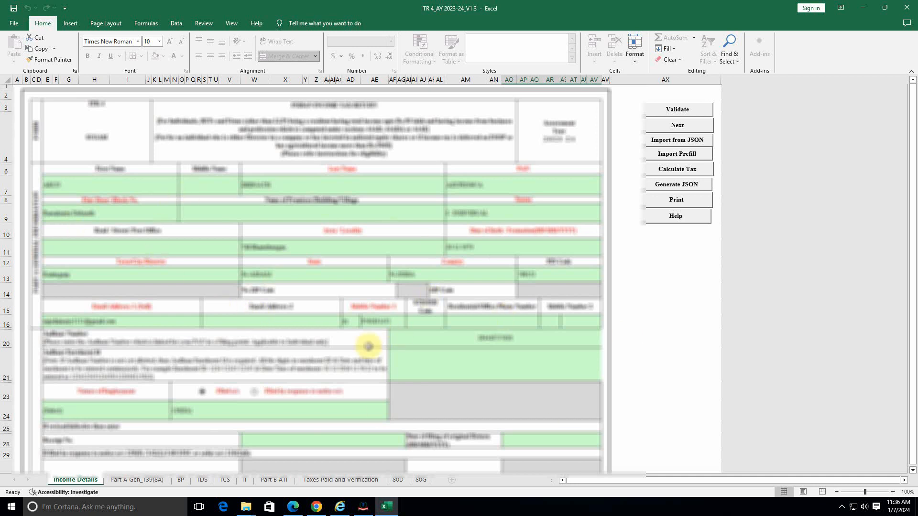
Step: Set the Nature of Employment to Others on the Income Details sheet
{"action": "scroll", "coordinate": [380, 365], "scroll_direction": "down", "scroll_amount": 4}
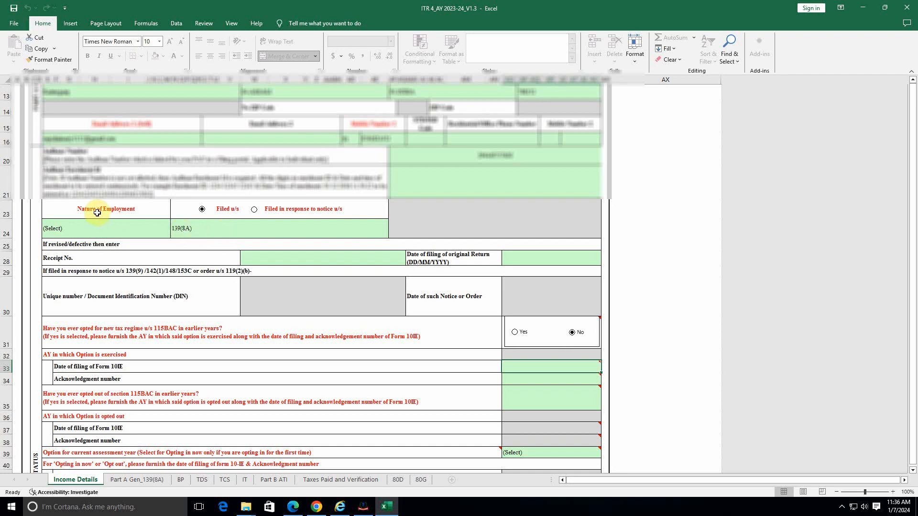
{"action": "left_click", "coordinate": [95, 230]}
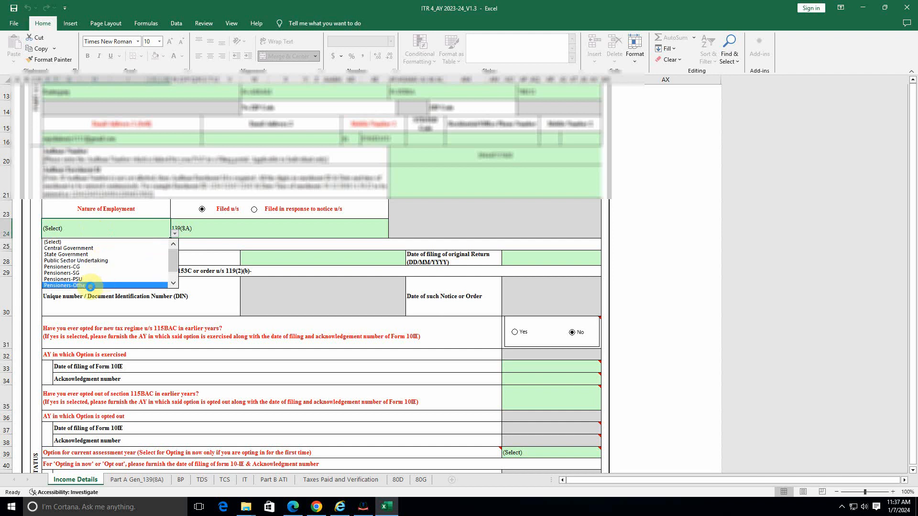
{"action": "left_click_drag", "start_coordinate": [176, 261], "coordinate": [177, 277]}
{"action": "left_click", "coordinate": [105, 277]}
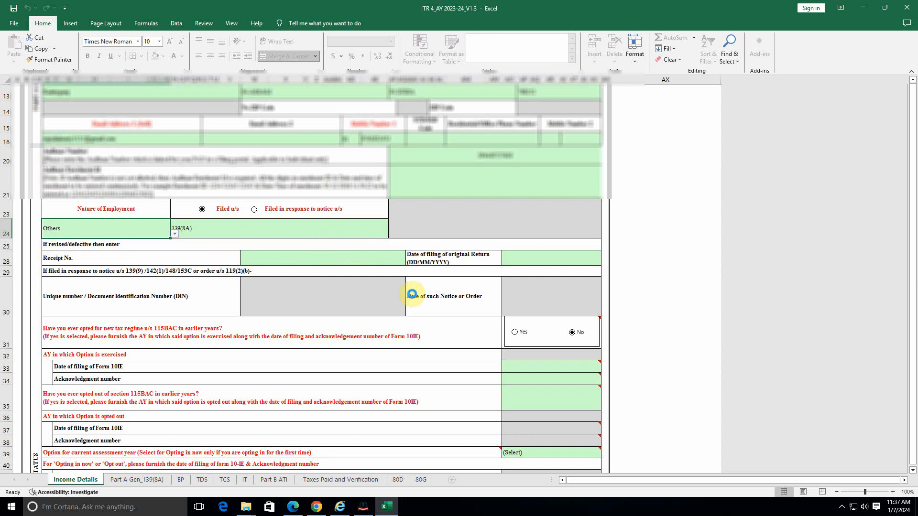
Step: Set the option for the current assessment year to Not opting in the Filing Status section and confirm the change
{"action": "key", "text": "Down"}
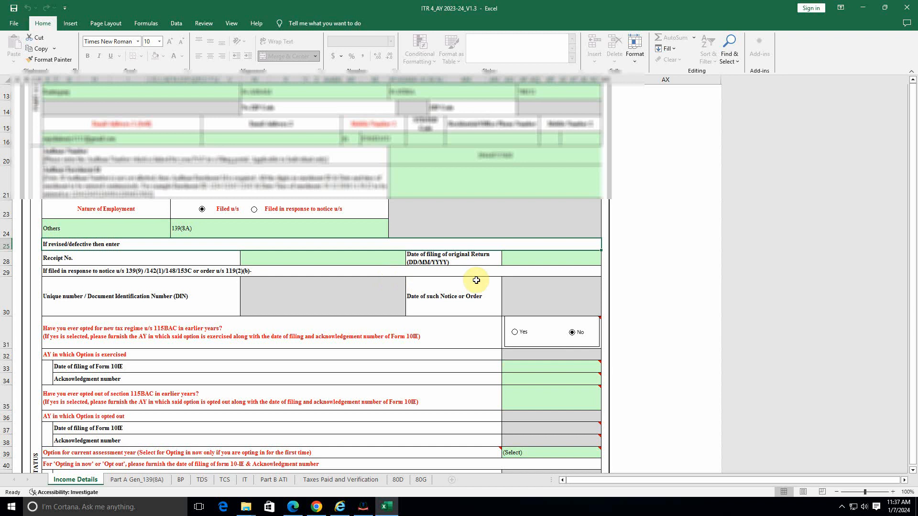
{"action": "left_click", "coordinate": [535, 273]}
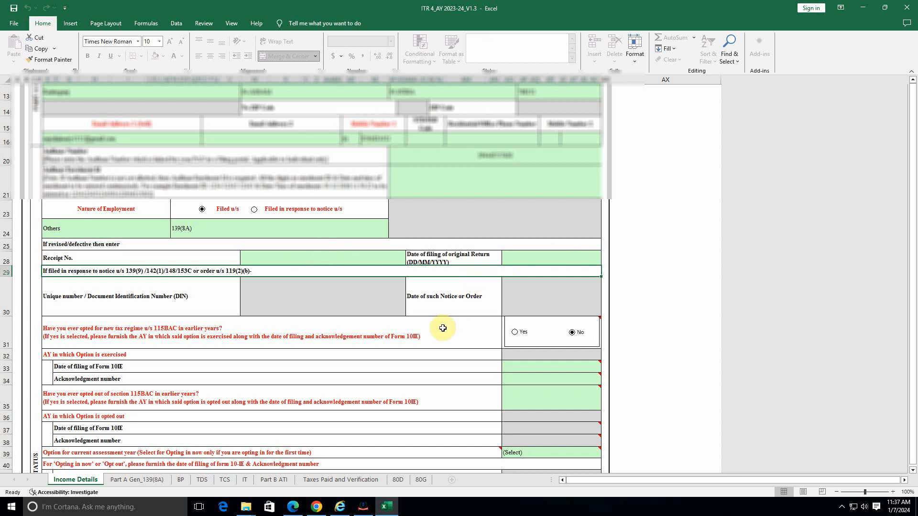
{"action": "scroll", "coordinate": [444, 328], "scroll_direction": "down", "scroll_amount": 1}
{"action": "scroll", "coordinate": [455, 303], "scroll_direction": "down", "scroll_amount": 1}
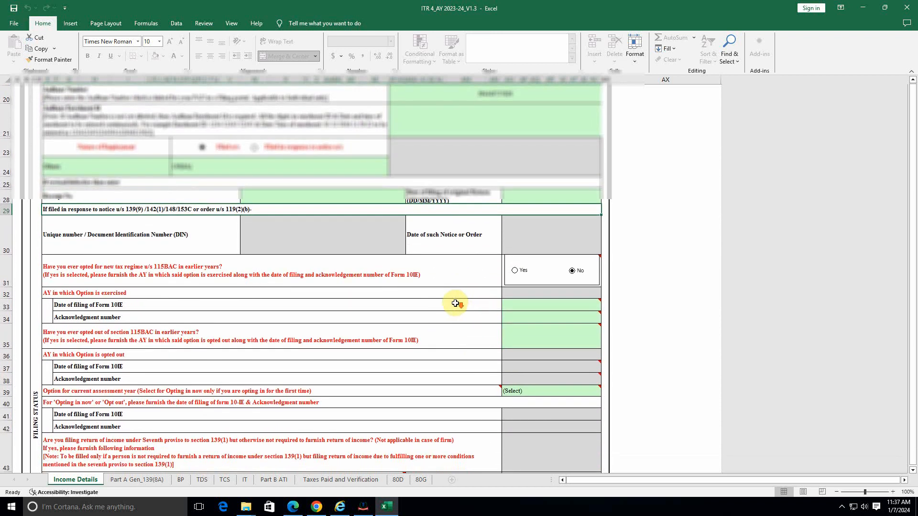
{"action": "left_click", "coordinate": [410, 293]}
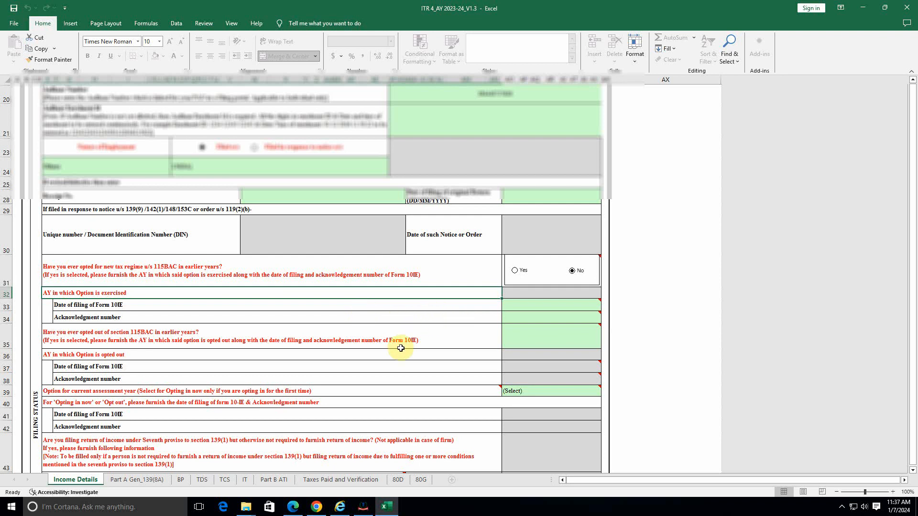
{"action": "scroll", "coordinate": [401, 348], "scroll_direction": "down", "scroll_amount": 1}
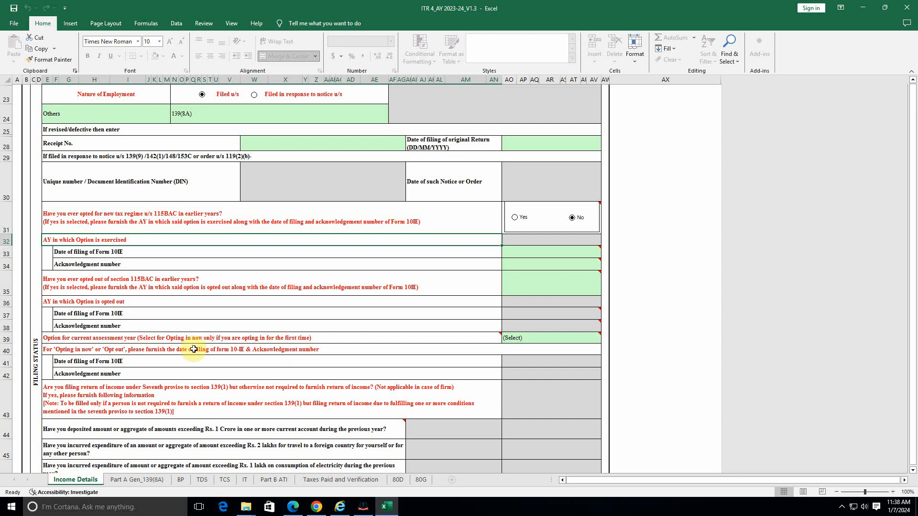
{"action": "mouse_move", "coordinate": [341, 340]}
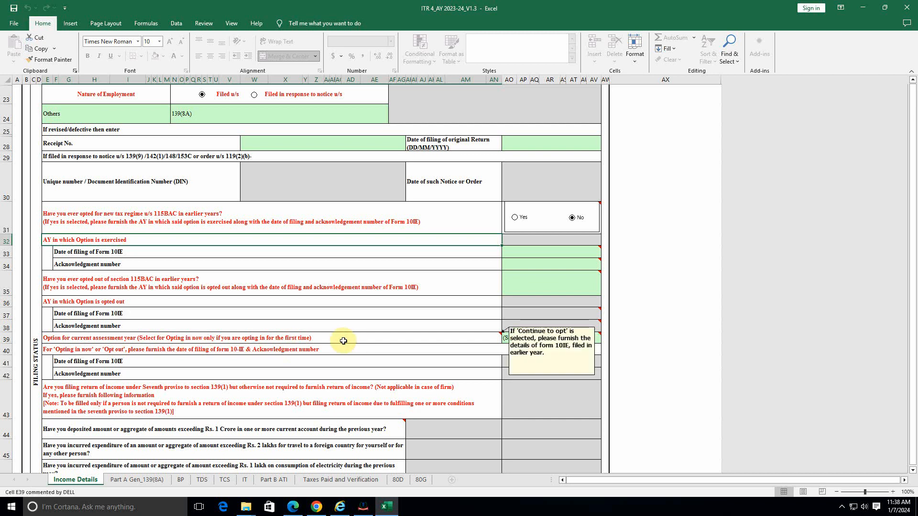
{"action": "left_click", "coordinate": [528, 338]}
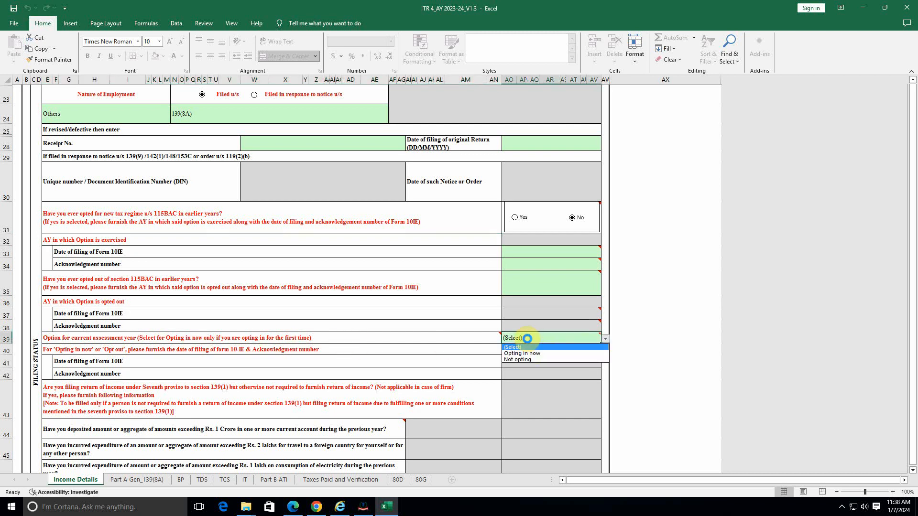
{"action": "left_click", "coordinate": [524, 359]}
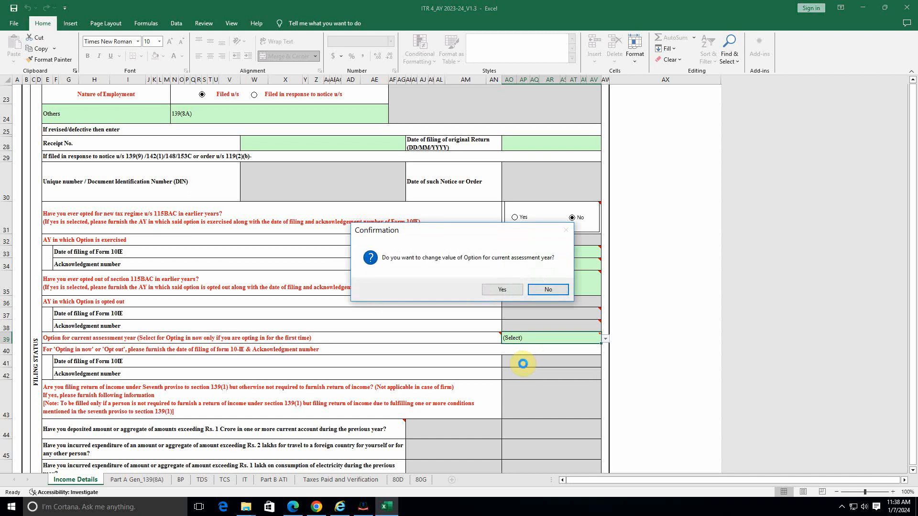
{"action": "left_click", "coordinate": [501, 290]}
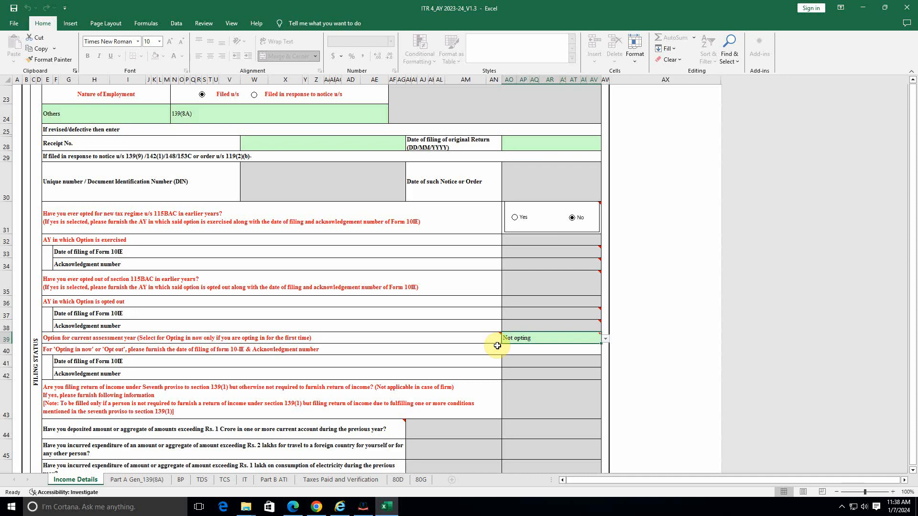
Step: Look through the remaining filing status questions and the income sections of the Income Details sheet down to the Part C deductions
{"action": "scroll", "coordinate": [497, 346], "scroll_direction": "down", "scroll_amount": 4}
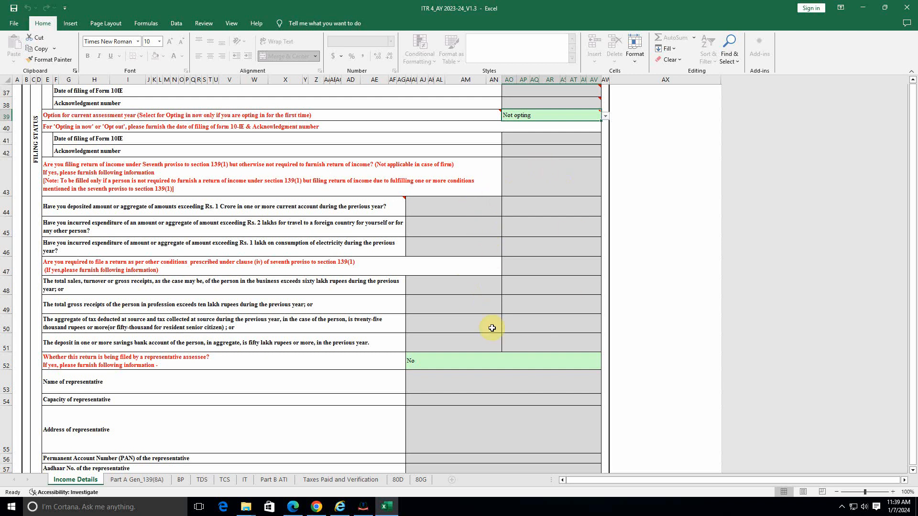
{"action": "scroll", "coordinate": [484, 315], "scroll_direction": "down", "scroll_amount": 3}
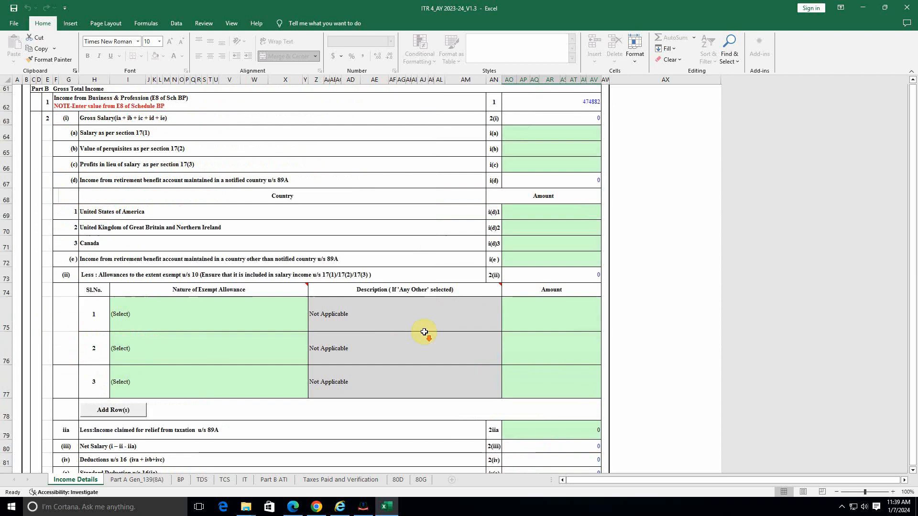
{"action": "scroll", "coordinate": [420, 330], "scroll_direction": "down", "scroll_amount": 5}
{"action": "scroll", "coordinate": [403, 274], "scroll_direction": "up", "scroll_amount": 1}
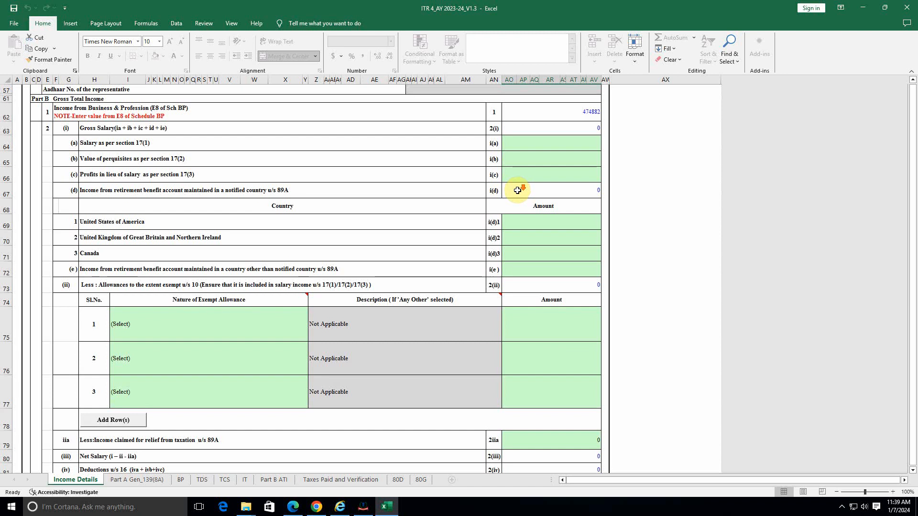
{"action": "scroll", "coordinate": [517, 192], "scroll_direction": "down", "scroll_amount": 8}
{"action": "scroll", "coordinate": [518, 192], "scroll_direction": "down", "scroll_amount": 4}
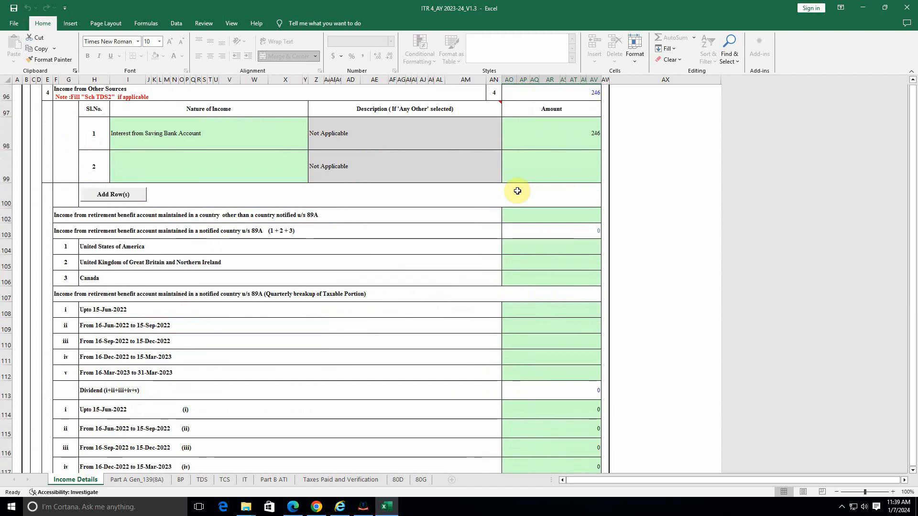
{"action": "scroll", "coordinate": [517, 191], "scroll_direction": "up", "scroll_amount": 3}
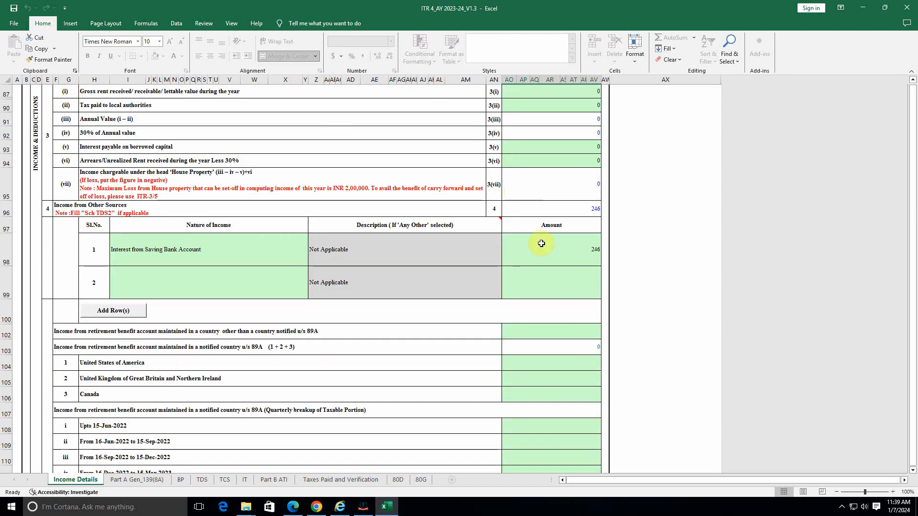
{"action": "scroll", "coordinate": [545, 288], "scroll_direction": "down", "scroll_amount": 5}
{"action": "scroll", "coordinate": [545, 288], "scroll_direction": "down", "scroll_amount": 3}
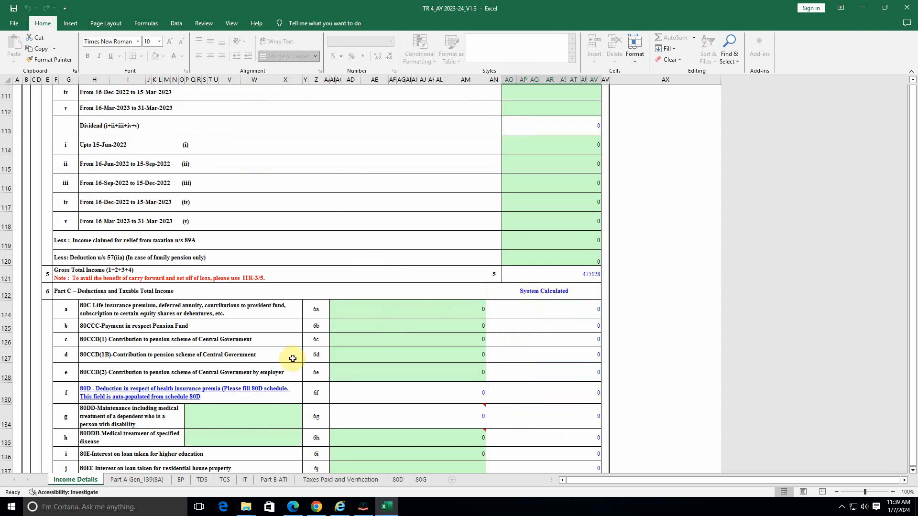
Step: Switch to the PDFs in Edge and view Balance sheet.pdf and profit and loss account.pdf, with the Draw tool active
{"action": "left_click", "coordinate": [293, 507]}
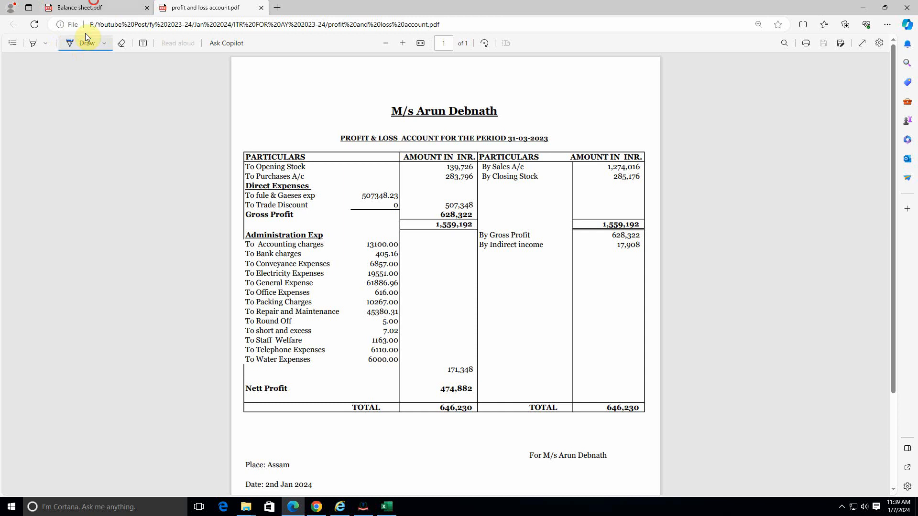
{"action": "left_click", "coordinate": [91, 7]}
{"action": "left_click", "coordinate": [76, 44]}
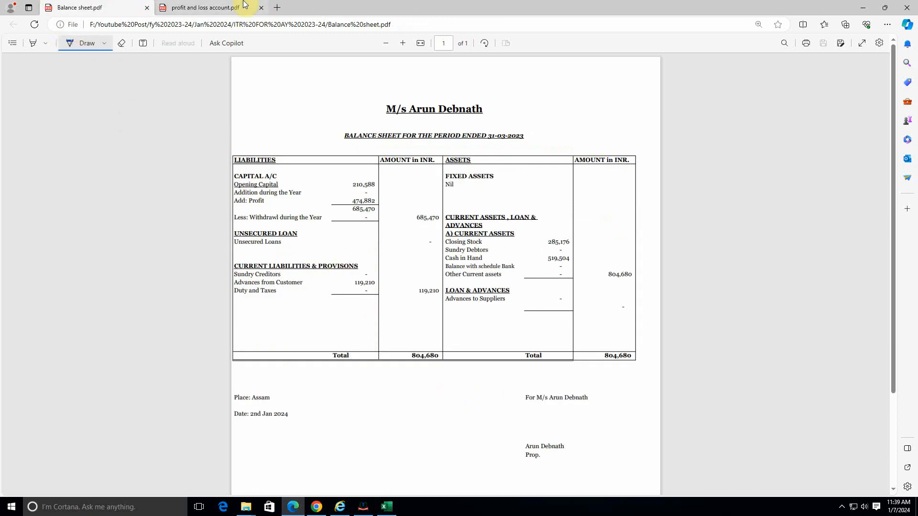
{"action": "left_click", "coordinate": [241, 7]}
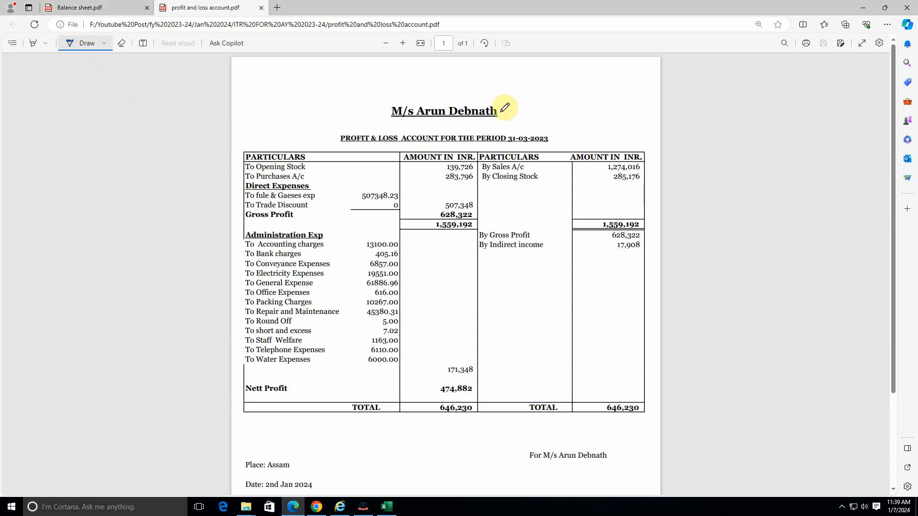
Step: Draw a tick mark over the profit and loss account's period heading and circle the Nett Profit amount
{"action": "left_click_drag", "start_coordinate": [496, 124], "coordinate": [574, 121]}
{"action": "scroll", "coordinate": [549, 248], "scroll_direction": "down", "scroll_amount": 1}
{"action": "scroll", "coordinate": [549, 249], "scroll_direction": "up", "scroll_amount": 1}
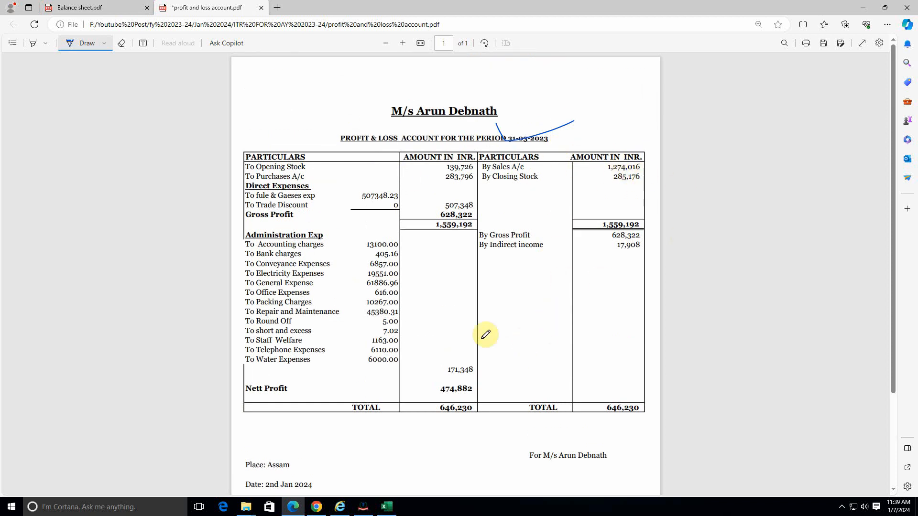
{"action": "mouse_move", "coordinate": [448, 379]}
{"action": "left_mouse_down"}
{"action": "mouse_move", "coordinate": [502, 375]}
{"action": "mouse_move", "coordinate": [449, 377]}
{"action": "left_mouse_up"}
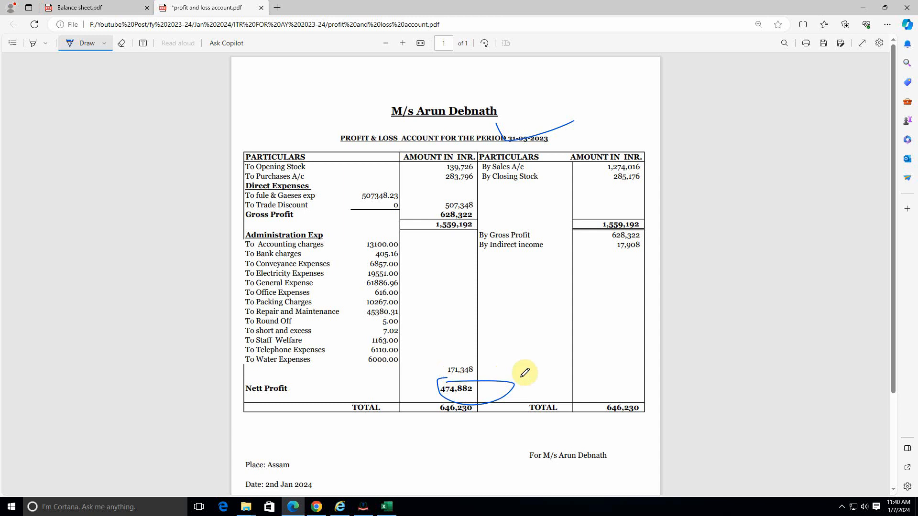
Step: Switch back to the ITR 4 workbook in Excel and check Income from Business & Profession in Part B
{"action": "left_click", "coordinate": [387, 507]}
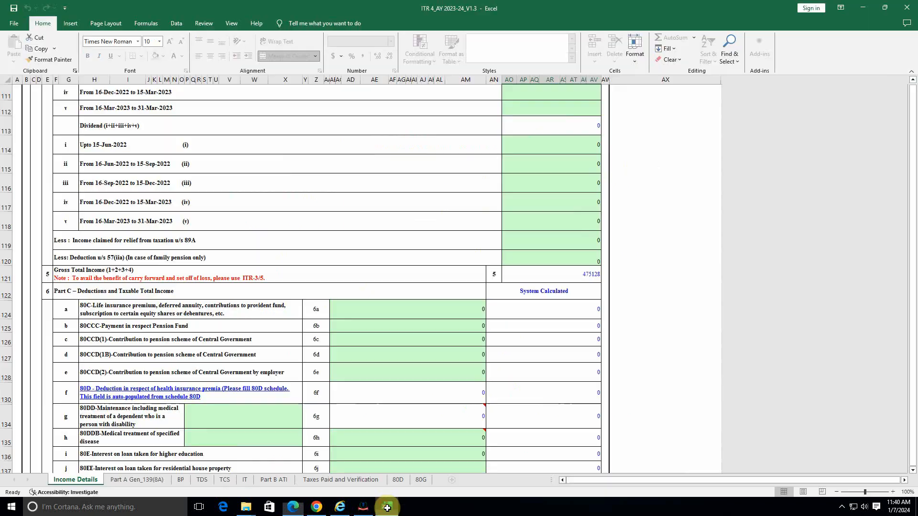
{"action": "scroll", "coordinate": [521, 318], "scroll_direction": "up", "scroll_amount": 10}
{"action": "scroll", "coordinate": [527, 318], "scroll_direction": "up", "scroll_amount": 12}
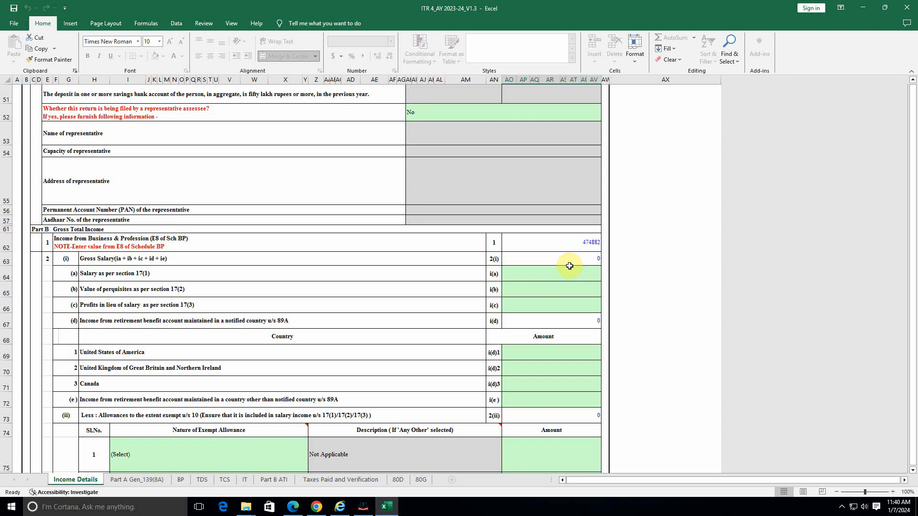
{"action": "scroll", "coordinate": [566, 239], "scroll_direction": "down", "scroll_amount": 2}
{"action": "scroll", "coordinate": [581, 234], "scroll_direction": "up", "scroll_amount": 2}
{"action": "left_click", "coordinate": [578, 245]}
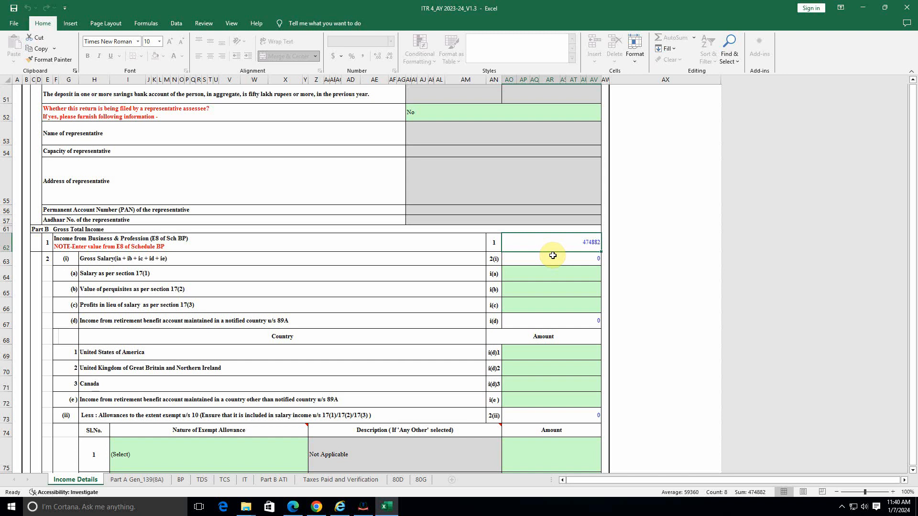
Step: Reselect Interest from Saving Bank Account as the first nature of income under Income from Other Sources and check its amount
{"action": "scroll", "coordinate": [553, 268], "scroll_direction": "down", "scroll_amount": 10}
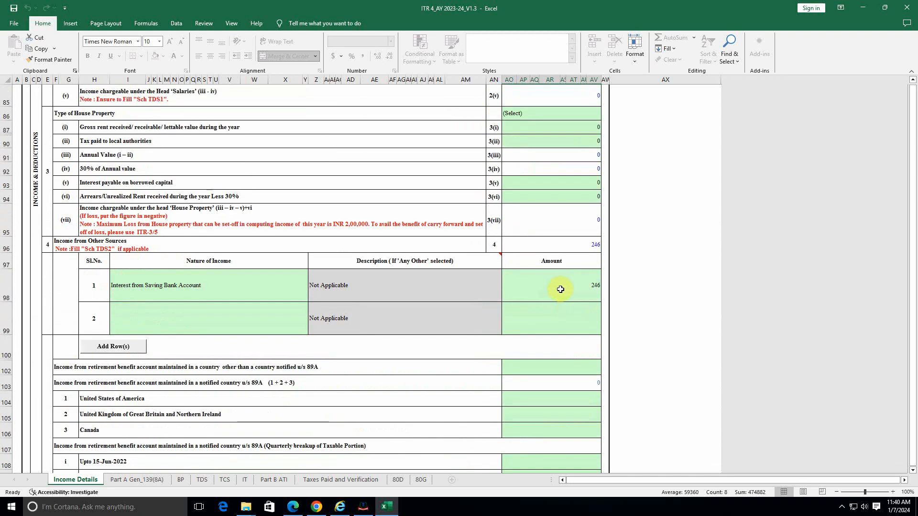
{"action": "left_click", "coordinate": [225, 289]}
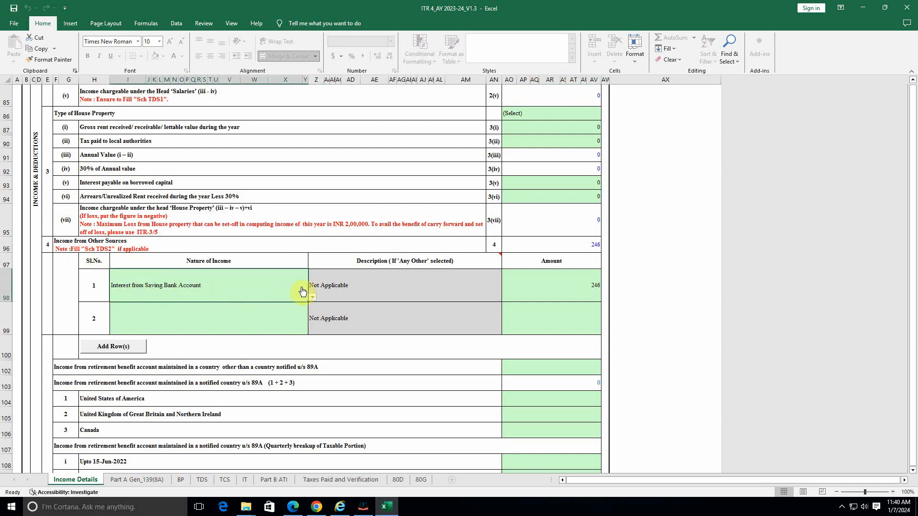
{"action": "left_click", "coordinate": [574, 285]}
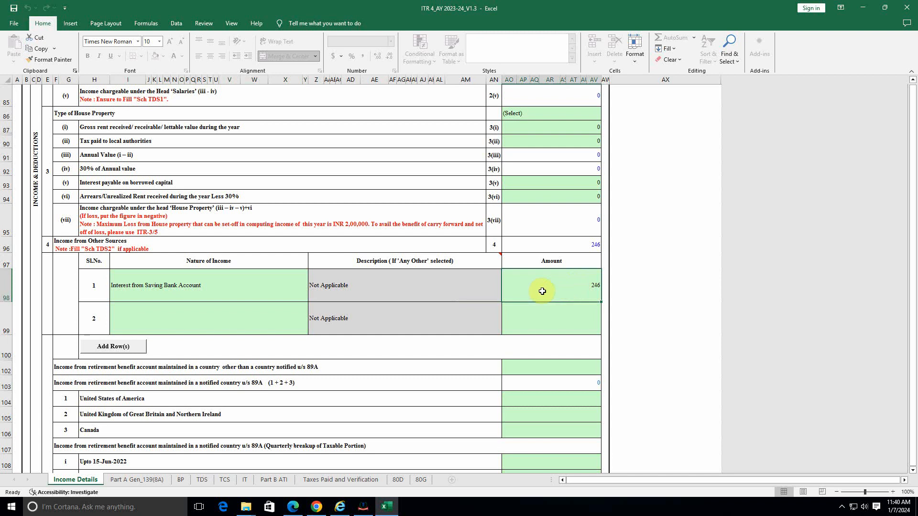
{"action": "left_click", "coordinate": [284, 292]}
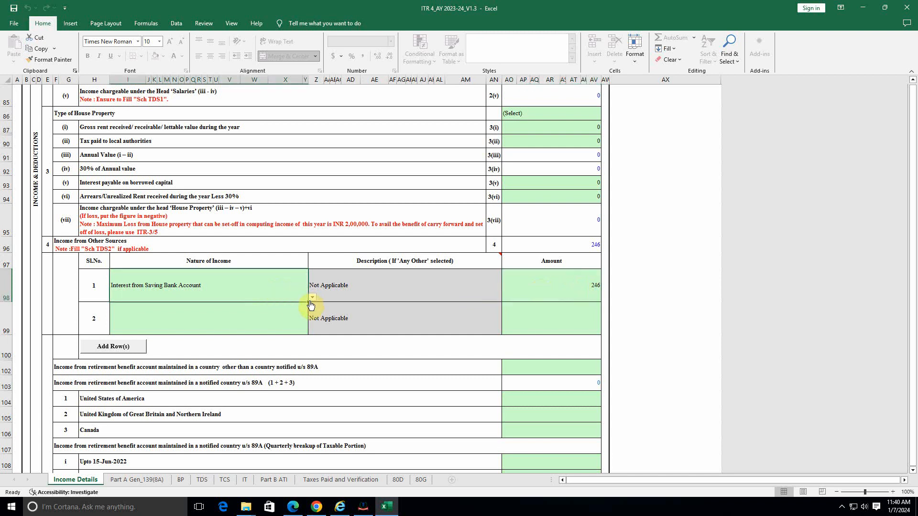
{"action": "left_click", "coordinate": [312, 298]}
{"action": "left_click", "coordinate": [304, 306]}
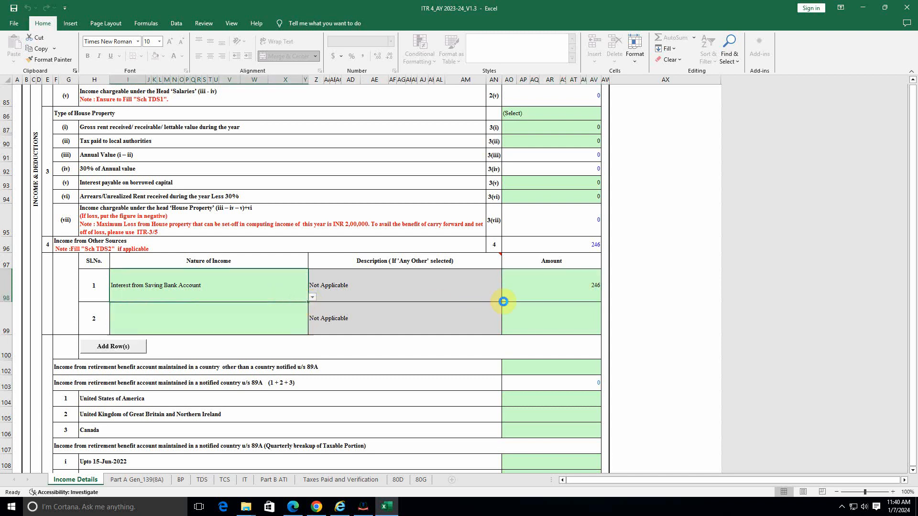
{"action": "left_click", "coordinate": [565, 286]}
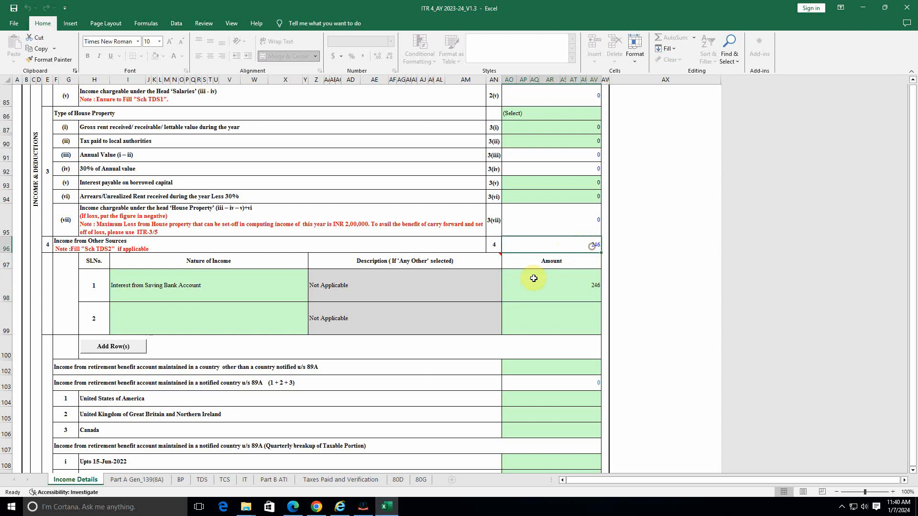
Step: Check the Gross Total Income amount at the end of Part B
{"action": "scroll", "coordinate": [516, 327], "scroll_direction": "down", "scroll_amount": 10}
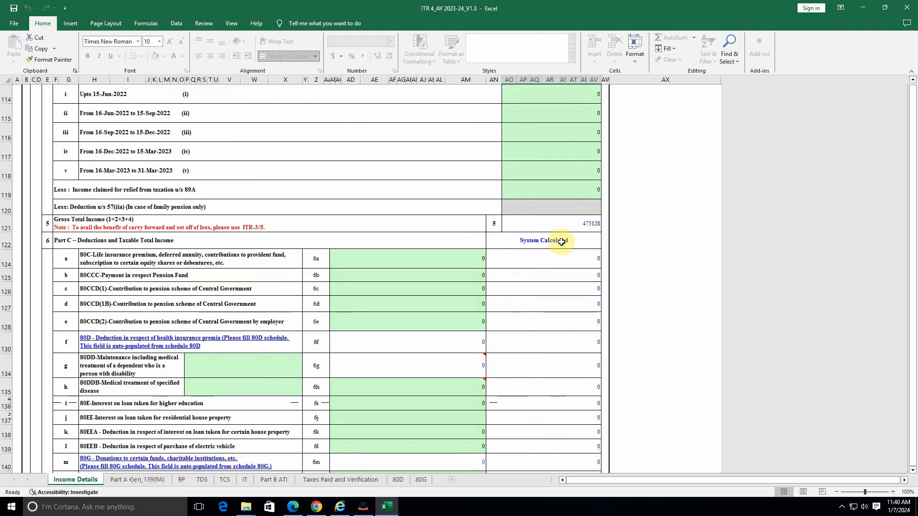
{"action": "left_click", "coordinate": [546, 223]}
{"action": "scroll", "coordinate": [478, 257], "scroll_direction": "up", "scroll_amount": 2}
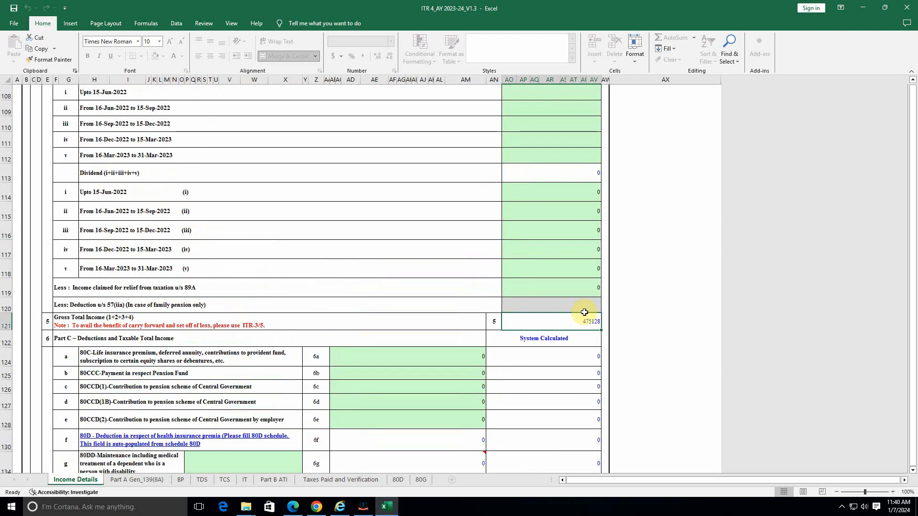
Step: Examine the 80TTA deduction in Part C and the tax computation through to Total Tax, Fee and Interest Payable
{"action": "scroll", "coordinate": [562, 325], "scroll_direction": "down", "scroll_amount": 6}
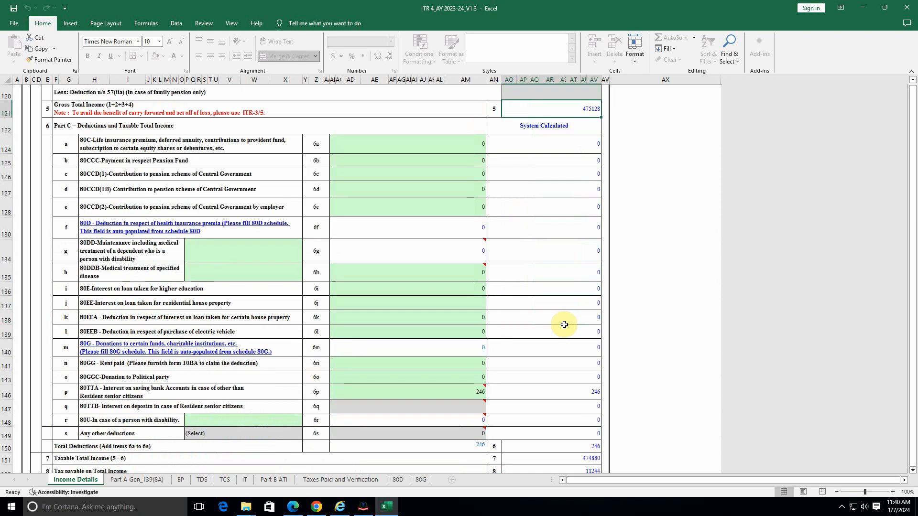
{"action": "scroll", "coordinate": [564, 325], "scroll_direction": "up", "scroll_amount": 3}
{"action": "scroll", "coordinate": [564, 324], "scroll_direction": "down", "scroll_amount": 3}
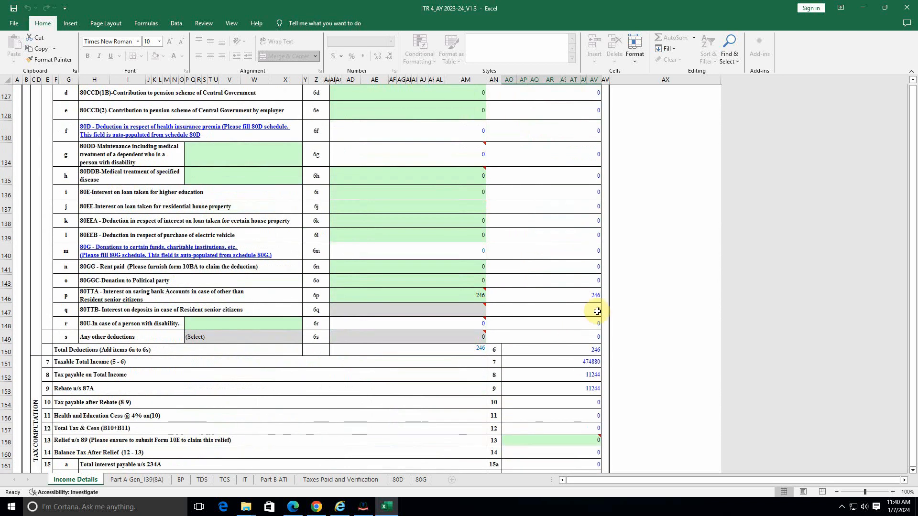
{"action": "left_click", "coordinate": [590, 295]}
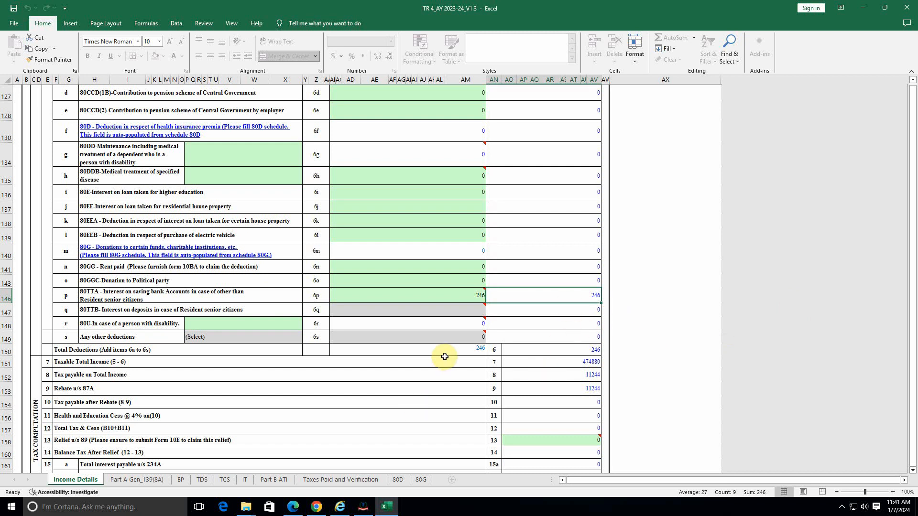
{"action": "scroll", "coordinate": [442, 376], "scroll_direction": "down", "scroll_amount": 4}
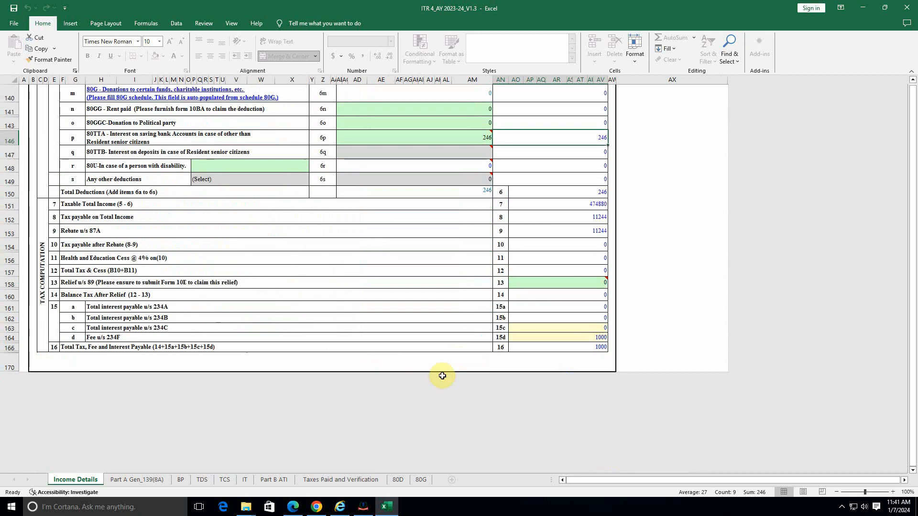
Step: Check the Taxable Total Income and the Fee u/s 234F in the tax computation
{"action": "left_click", "coordinate": [595, 202]}
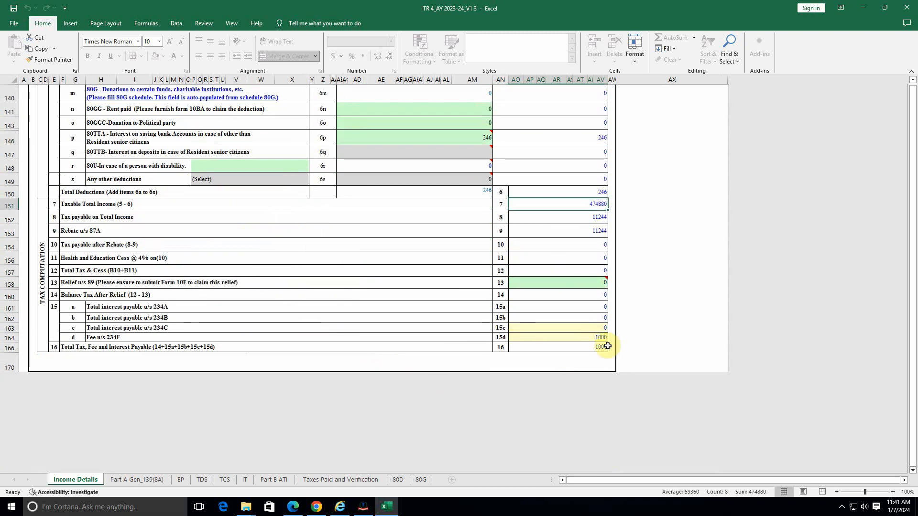
{"action": "left_click", "coordinate": [576, 335]}
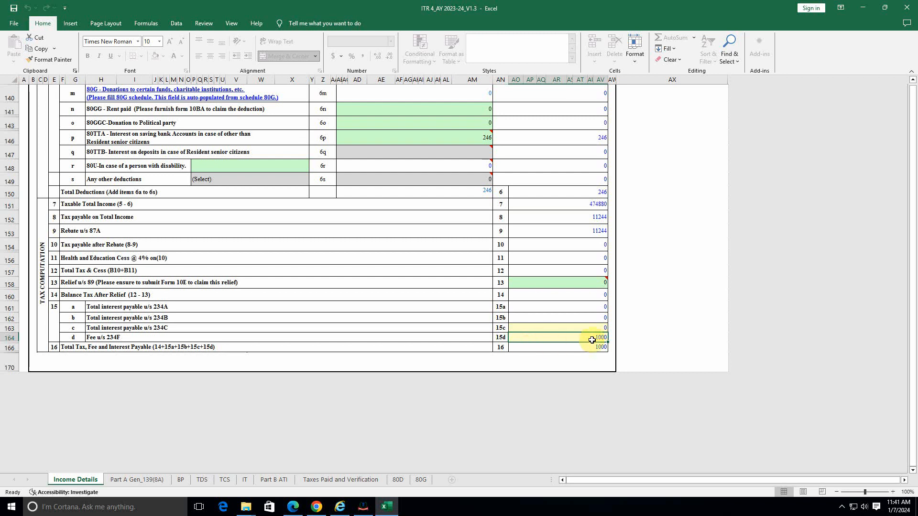
{"action": "scroll", "coordinate": [577, 350], "scroll_direction": "up", "scroll_amount": 1}
{"action": "scroll", "coordinate": [577, 349], "scroll_direction": "up", "scroll_amount": 1}
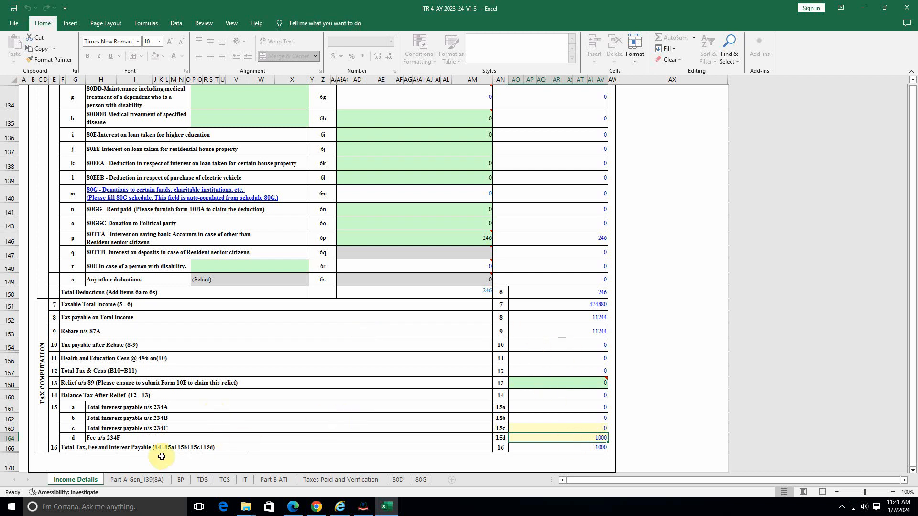
Step: Glance at the Part A Gen_139(8A) sheet, and check the Filed u/s section in the filing status of Income Details
{"action": "left_click", "coordinate": [131, 480]}
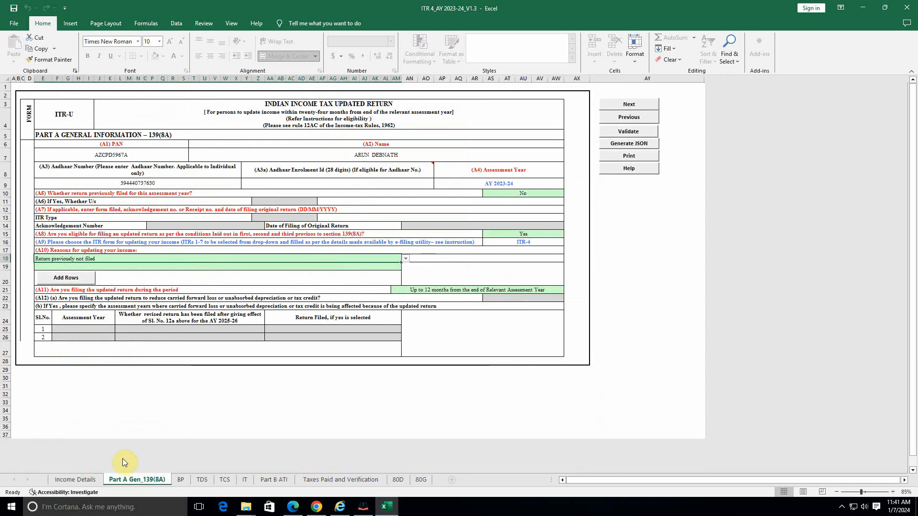
{"action": "left_click", "coordinate": [86, 481]}
{"action": "scroll", "coordinate": [241, 376], "scroll_direction": "up", "scroll_amount": 5}
{"action": "scroll", "coordinate": [242, 376], "scroll_direction": "up", "scroll_amount": 12}
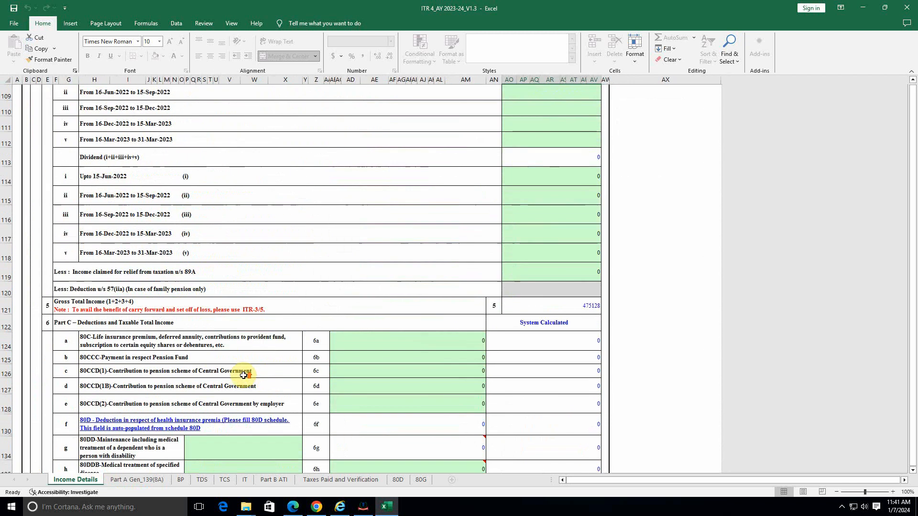
{"action": "scroll", "coordinate": [243, 375], "scroll_direction": "up", "scroll_amount": 9}
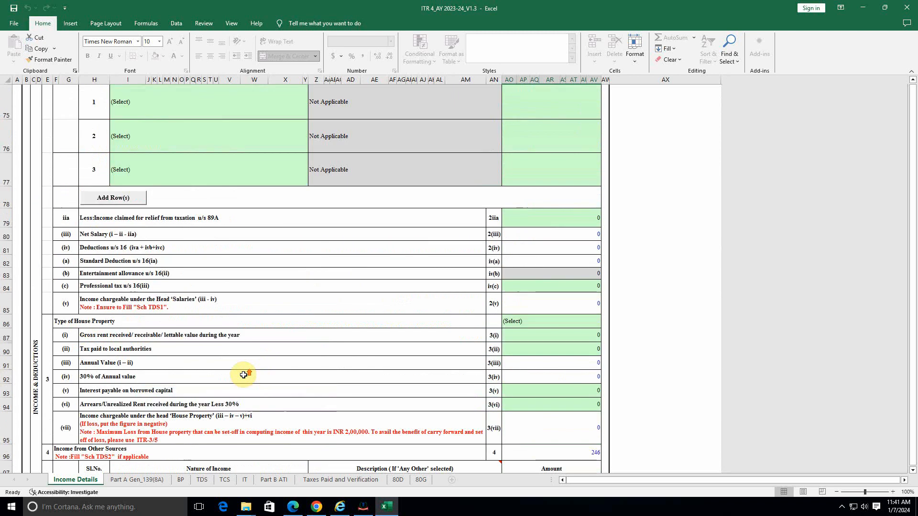
{"action": "scroll", "coordinate": [243, 376], "scroll_direction": "up", "scroll_amount": 6}
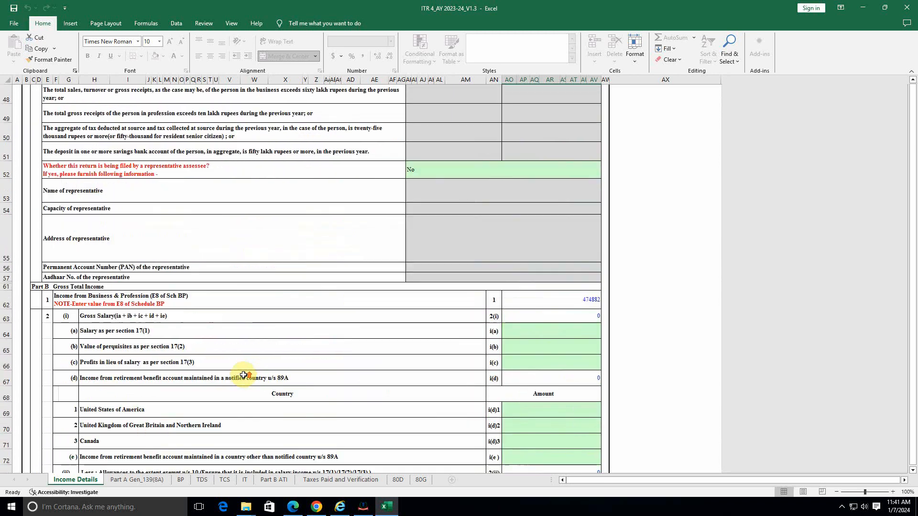
{"action": "scroll", "coordinate": [243, 375], "scroll_direction": "up", "scroll_amount": 4}
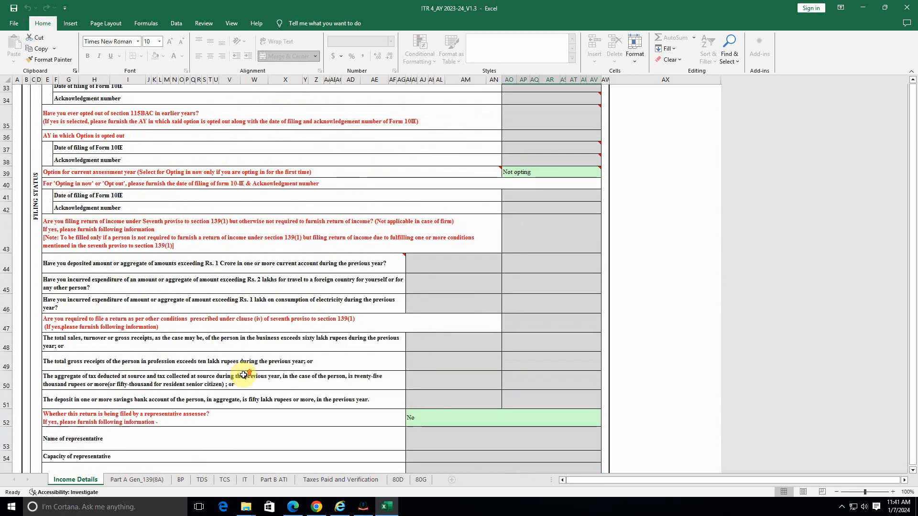
{"action": "scroll", "coordinate": [244, 375], "scroll_direction": "up", "scroll_amount": 1}
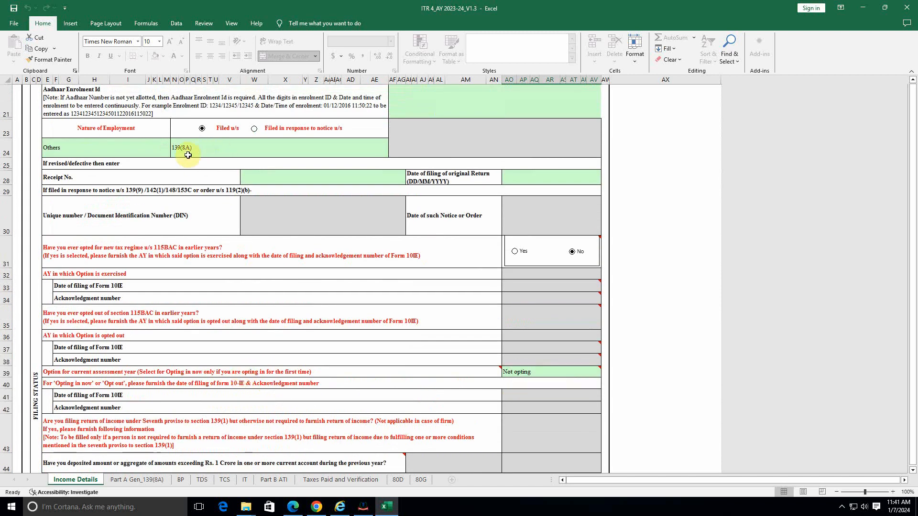
Step: Open the Part A Gen_139(8A) sheet and examine the available reasons for updating the income under A10, keeping the existing choice
{"action": "left_click", "coordinate": [130, 485]}
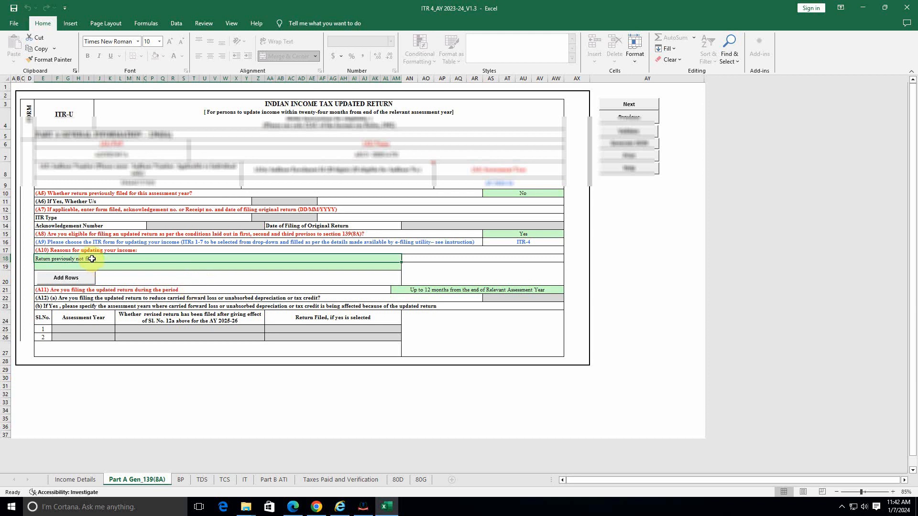
{"action": "left_click", "coordinate": [124, 260]}
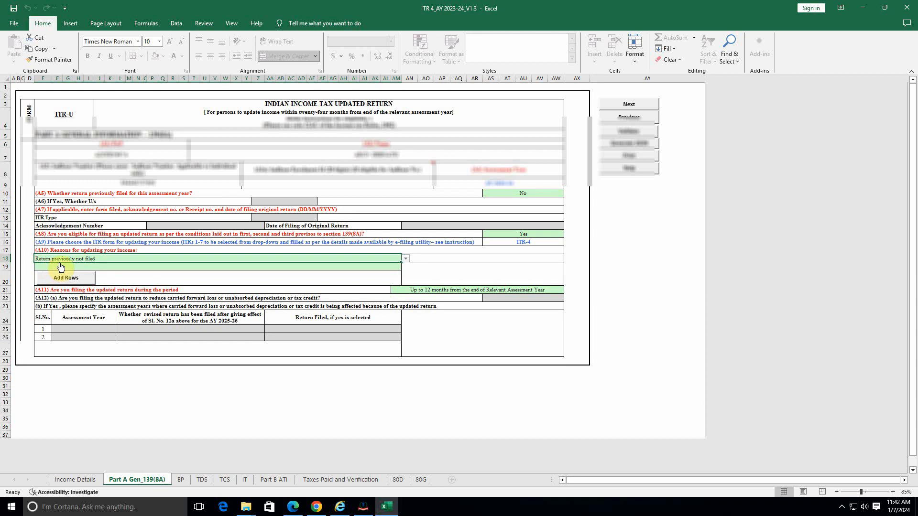
{"action": "left_click", "coordinate": [405, 258]}
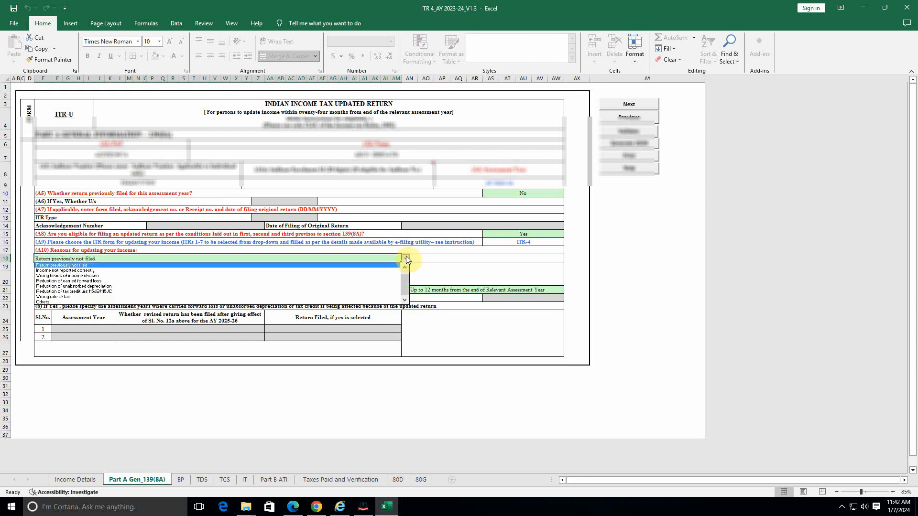
{"action": "left_click", "coordinate": [405, 258]}
{"action": "left_click", "coordinate": [421, 266]}
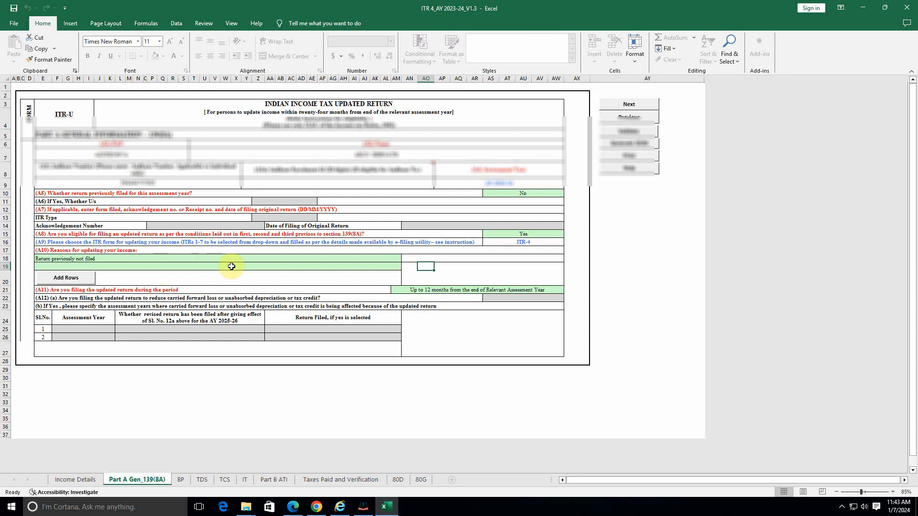
Step: Examine the A11 options for the period in which the updated return is filed, keeping the existing choice
{"action": "left_click", "coordinate": [458, 337]}
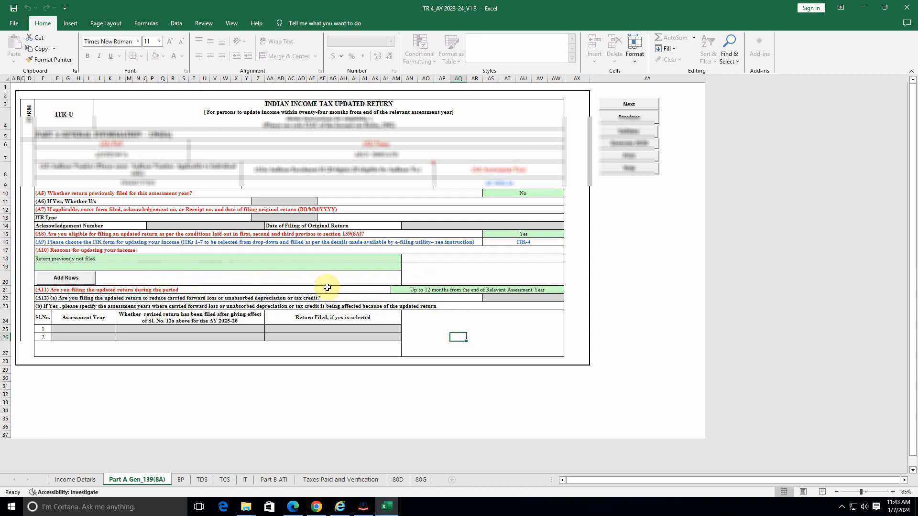
{"action": "left_click", "coordinate": [439, 291]}
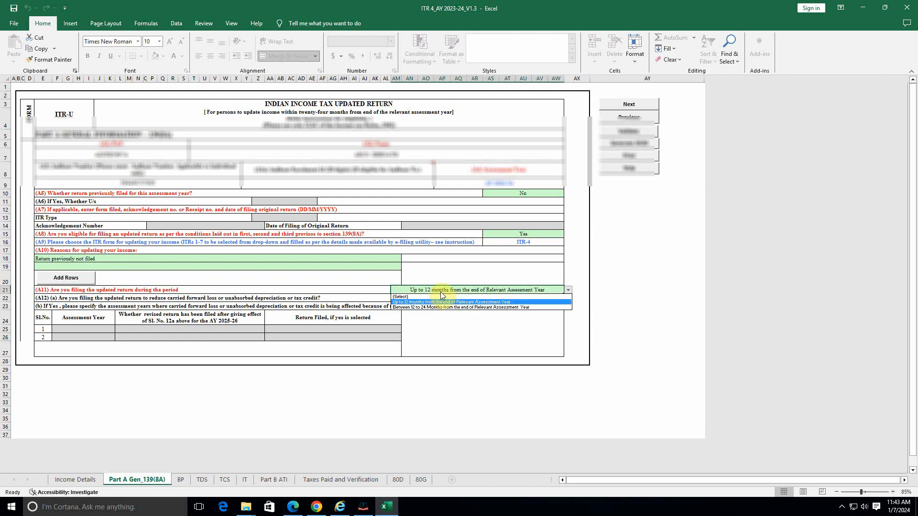
{"action": "left_click", "coordinate": [457, 342]}
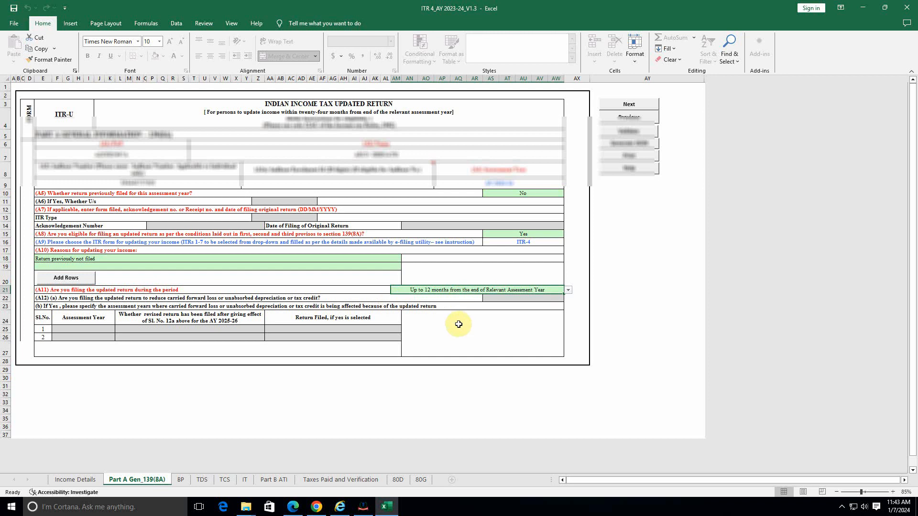
Step: Open the BP sheet and check the E1 gross turnover received through bank or electronic modes and through any other mode
{"action": "left_click", "coordinate": [179, 480]}
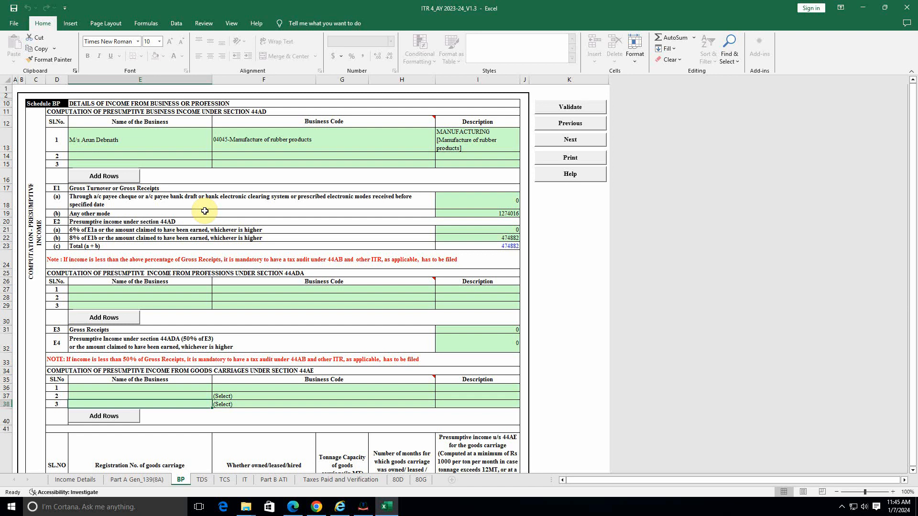
{"action": "left_click", "coordinate": [109, 214]}
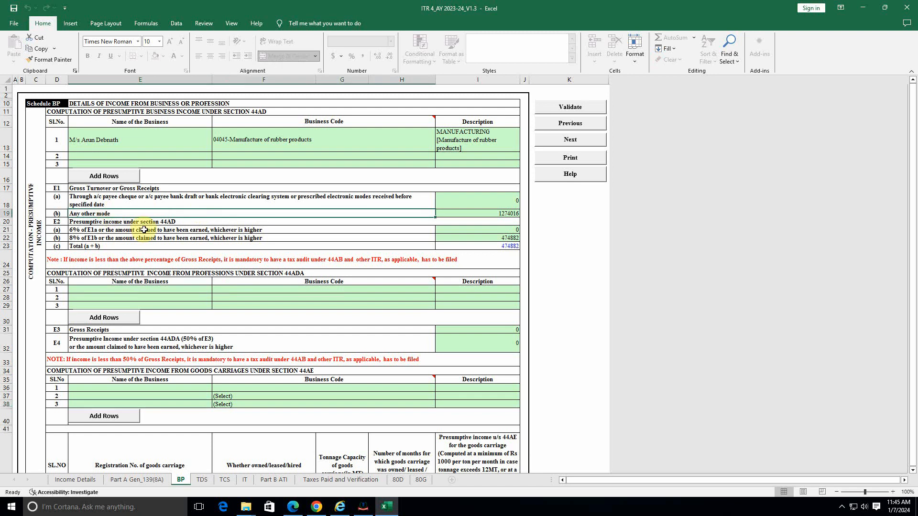
{"action": "left_click", "coordinate": [115, 201]}
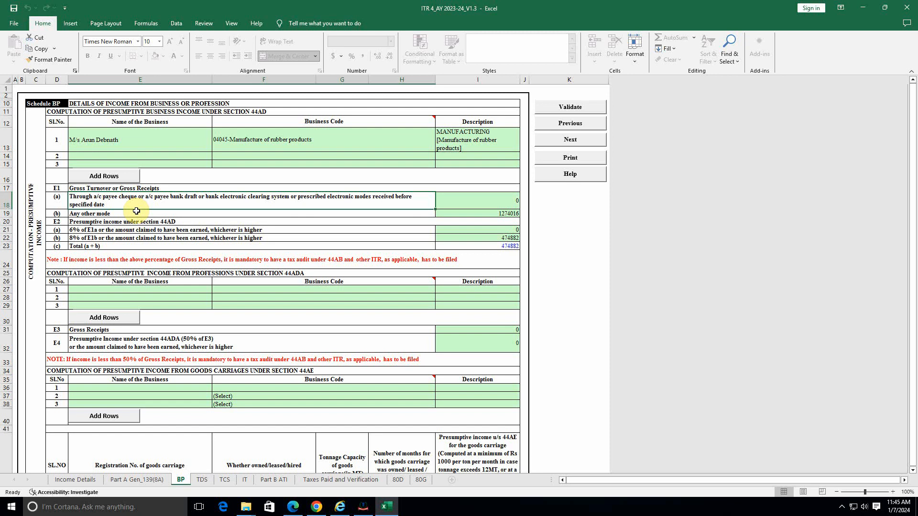
{"action": "left_click", "coordinate": [484, 201]}
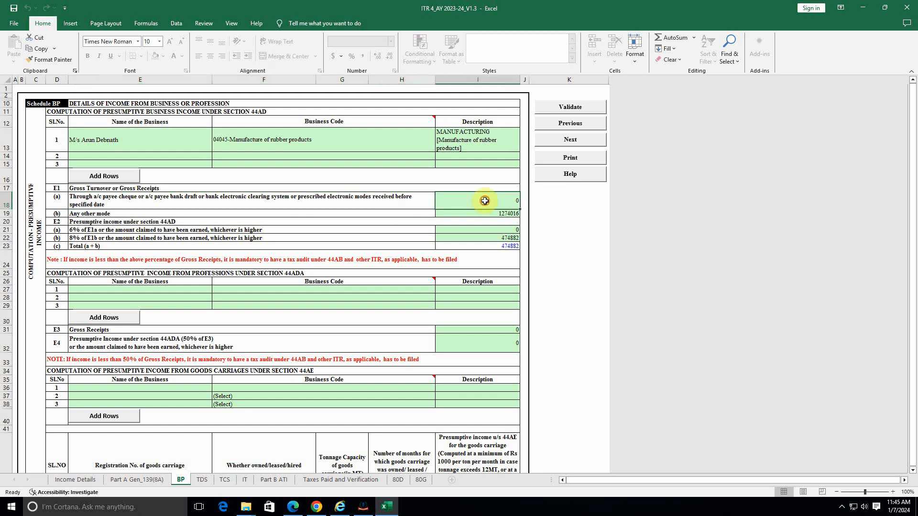
{"action": "left_click", "coordinate": [158, 213]}
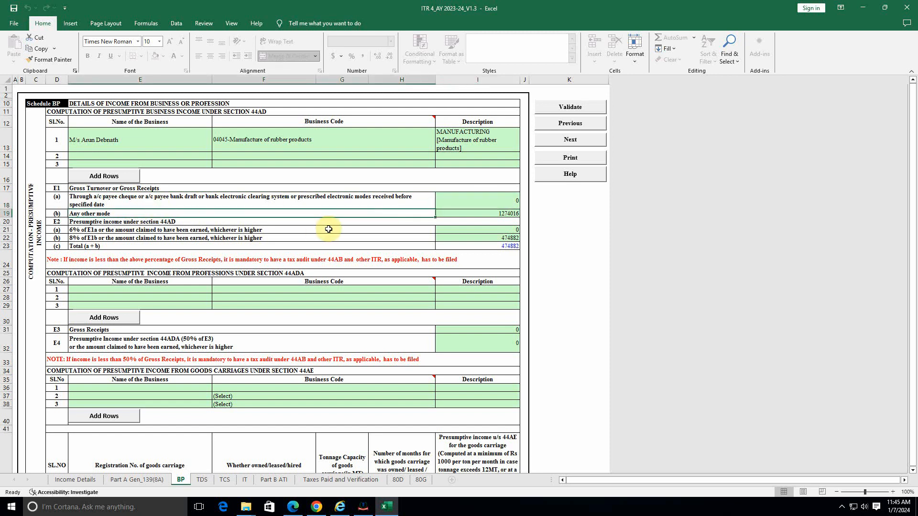
{"action": "left_click", "coordinate": [478, 214]}
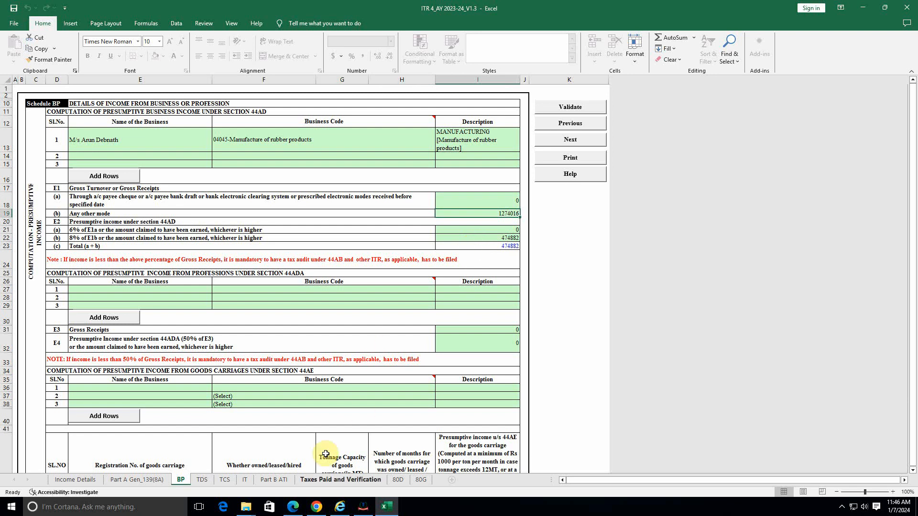
Step: Switch to Edge to compare the turnover with the document open there, and return to the BP sheet in Excel
{"action": "left_click", "coordinate": [293, 507]}
{"action": "mouse_move", "coordinate": [597, 174]}
{"action": "left_mouse_down"}
{"action": "mouse_move", "coordinate": [661, 164]}
{"action": "mouse_move", "coordinate": [654, 138]}
{"action": "mouse_move", "coordinate": [599, 158]}
{"action": "mouse_move", "coordinate": [601, 168]}
{"action": "left_mouse_up"}
{"action": "left_click", "coordinate": [396, 512]}
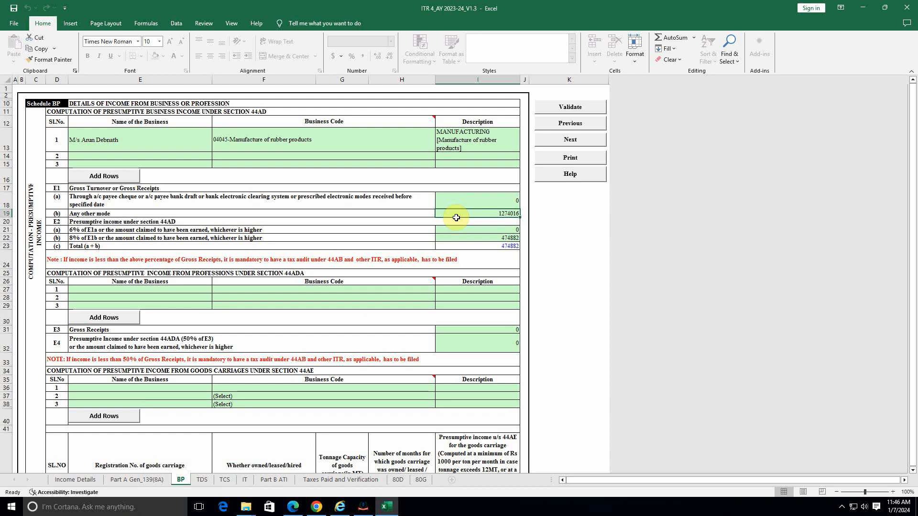
Step: Calculate the presumptive income as a percentage of turnover in Calculator as 474882 ÷ 1274016 × 100, and close Calculator
{"action": "left_click", "coordinate": [510, 238]}
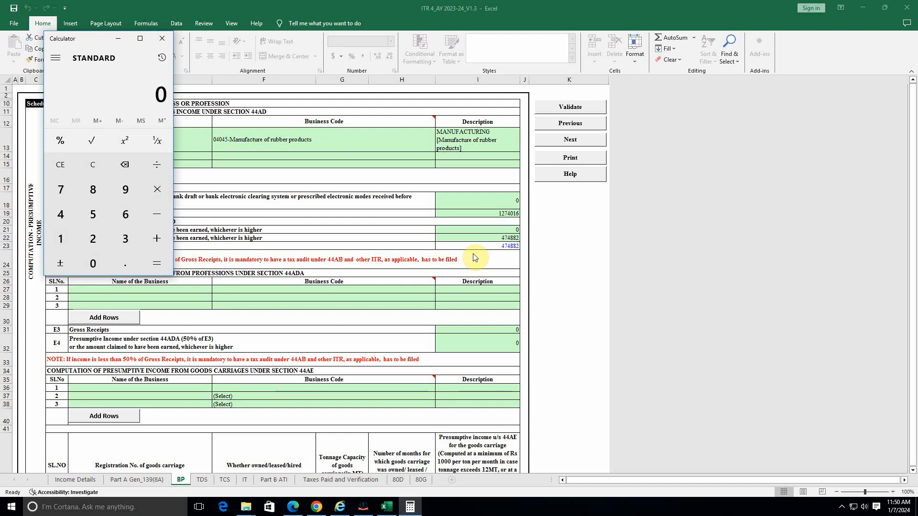
{"action": "type", "text": "474882"}
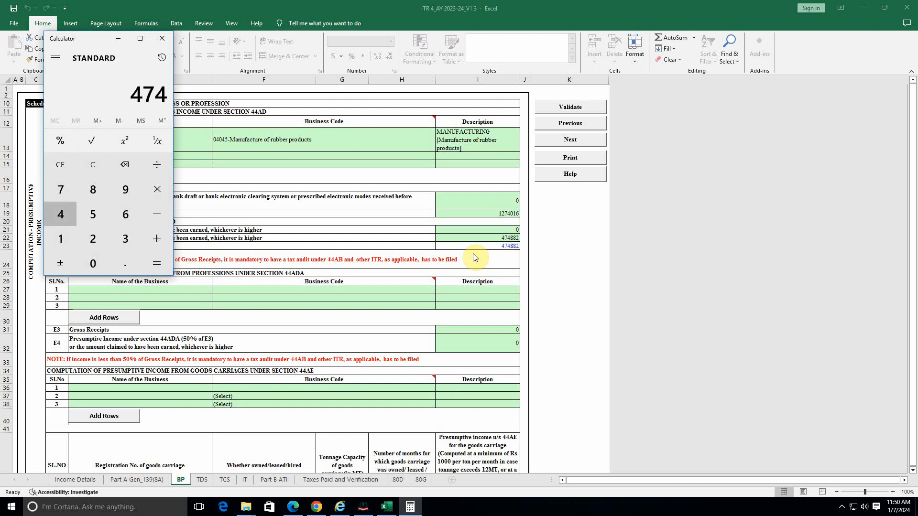
{"action": "key", "text": "slash"}
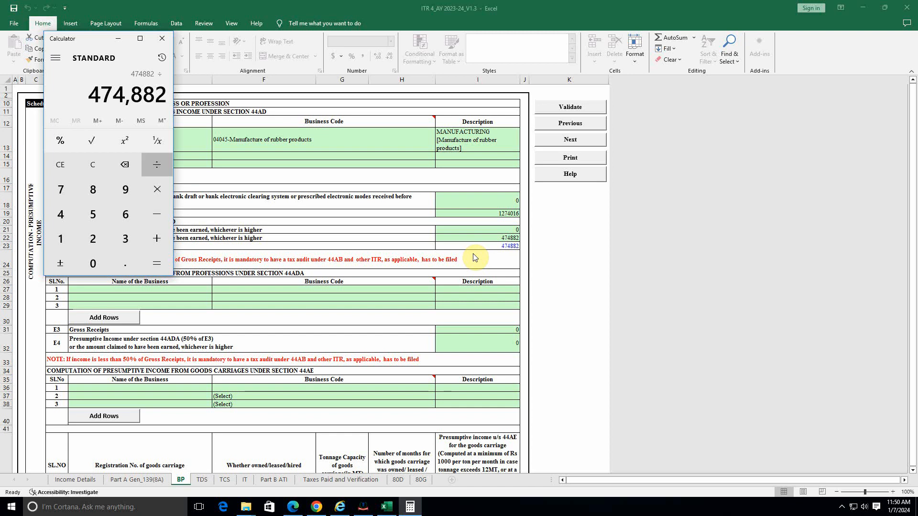
{"action": "type", "text": "127"}
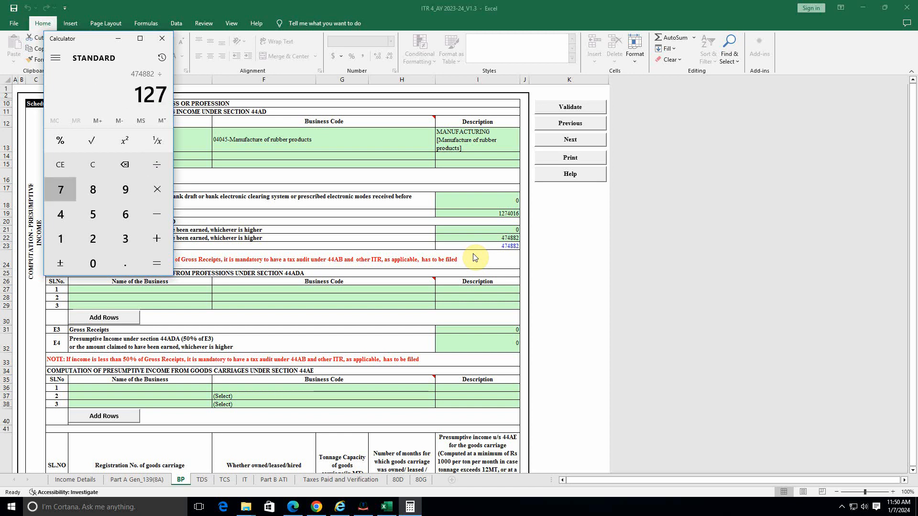
{"action": "type", "text": "4016"}
{"action": "key", "text": "asterisk"}
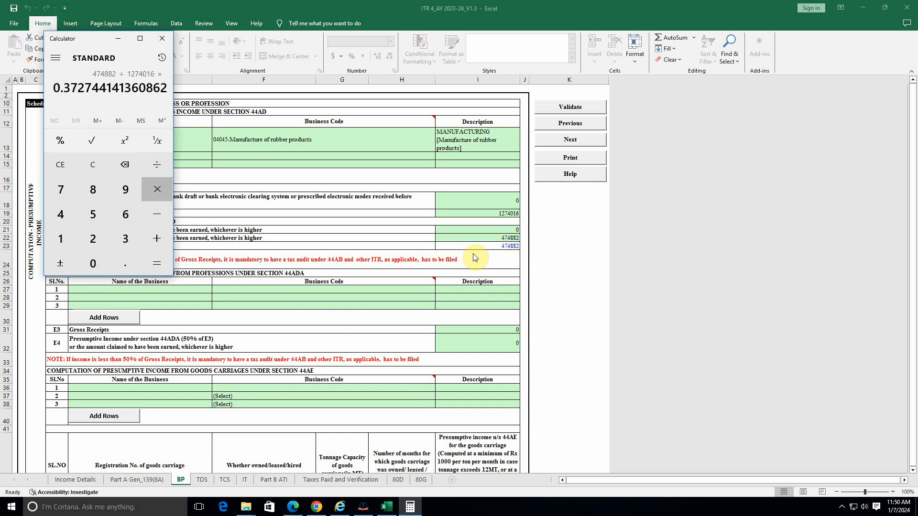
{"action": "type", "text": "100"}
{"action": "key", "text": "Return"}
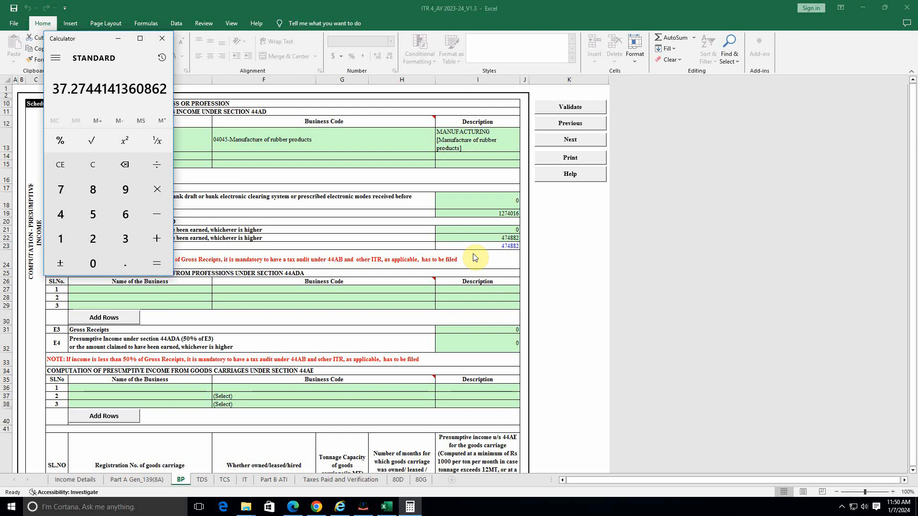
{"action": "left_click", "coordinate": [162, 39]}
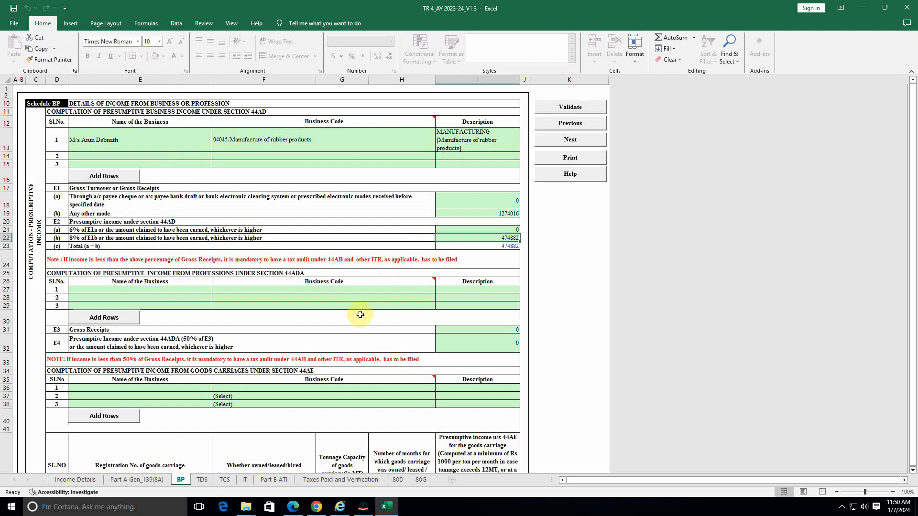
Step: Compare the section 44ADA computation for professions with the section 44AD computation for business in Schedule BP
{"action": "left_click", "coordinate": [184, 273]}
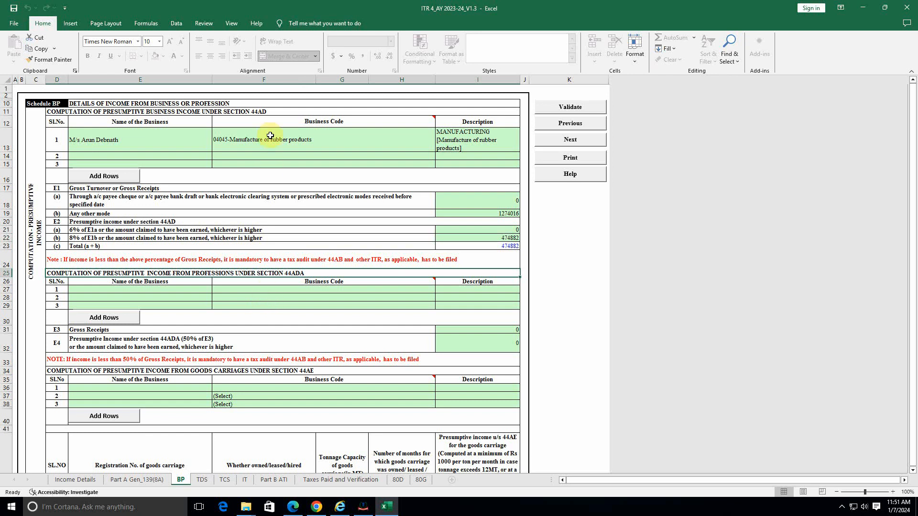
{"action": "left_click", "coordinate": [269, 111]}
{"action": "left_click", "coordinate": [250, 274]}
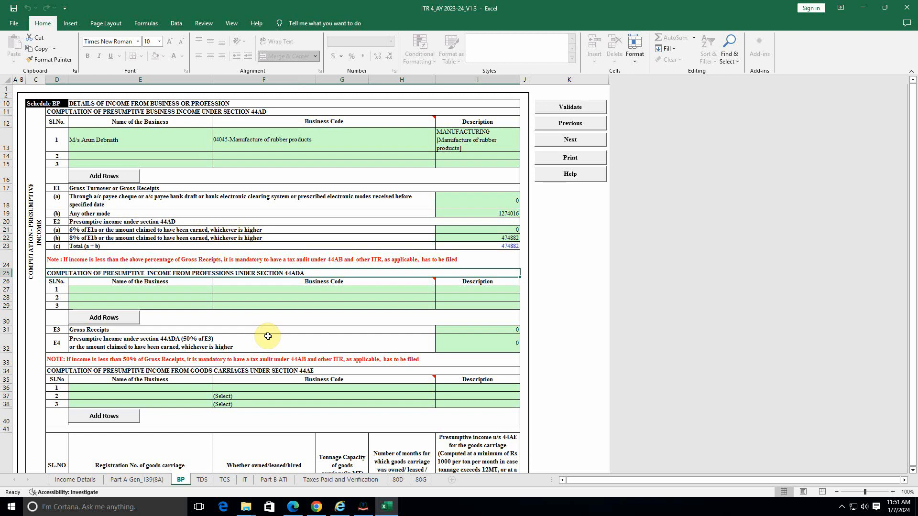
Step: Review the section 44AE goods carriage tables, the E8 income chargeable under Business or Profession and the E9 GST turnover details
{"action": "scroll", "coordinate": [296, 363], "scroll_direction": "down", "scroll_amount": 2}
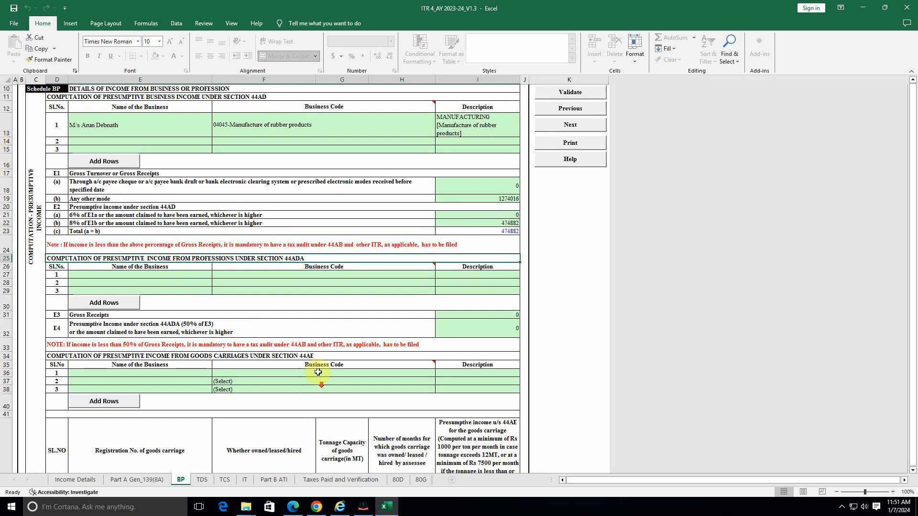
{"action": "scroll", "coordinate": [300, 366], "scroll_direction": "down", "scroll_amount": 1}
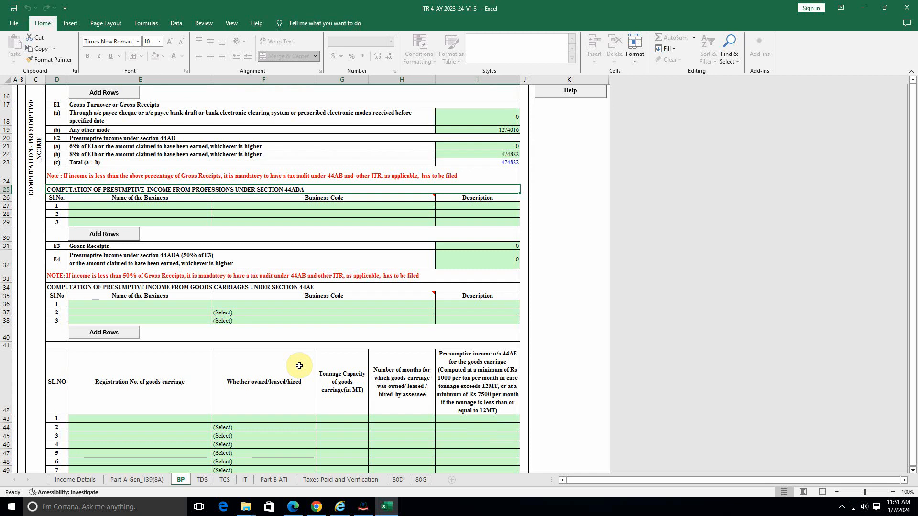
{"action": "scroll", "coordinate": [300, 366], "scroll_direction": "down", "scroll_amount": 6}
{"action": "scroll", "coordinate": [290, 301], "scroll_direction": "up", "scroll_amount": 3}
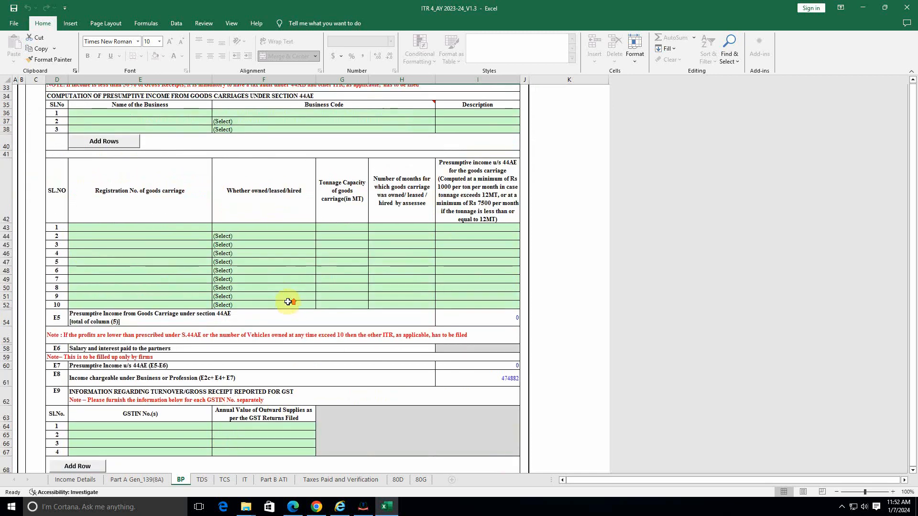
Step: Switch to Edge to check the profit and loss account against Schedule BP, and return to the workbook in Excel
{"action": "scroll", "coordinate": [305, 280], "scroll_direction": "up", "scroll_amount": 3}
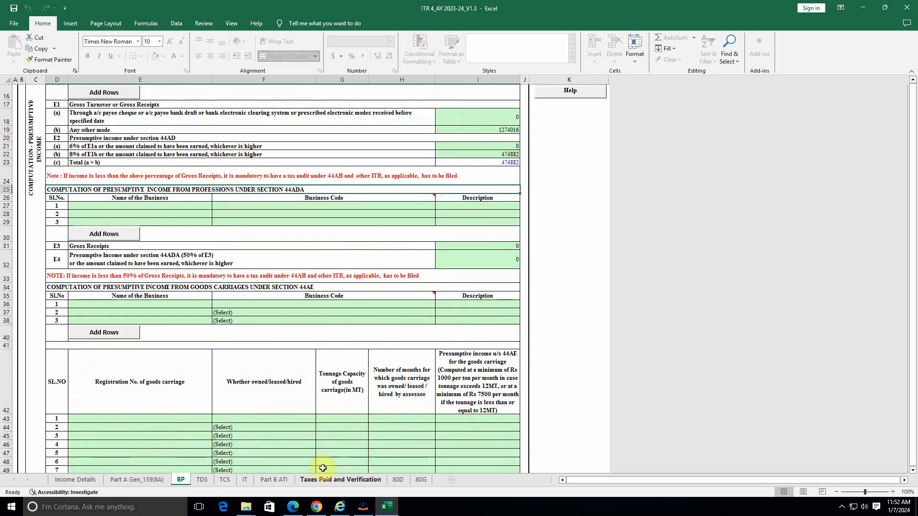
{"action": "left_click", "coordinate": [293, 507]}
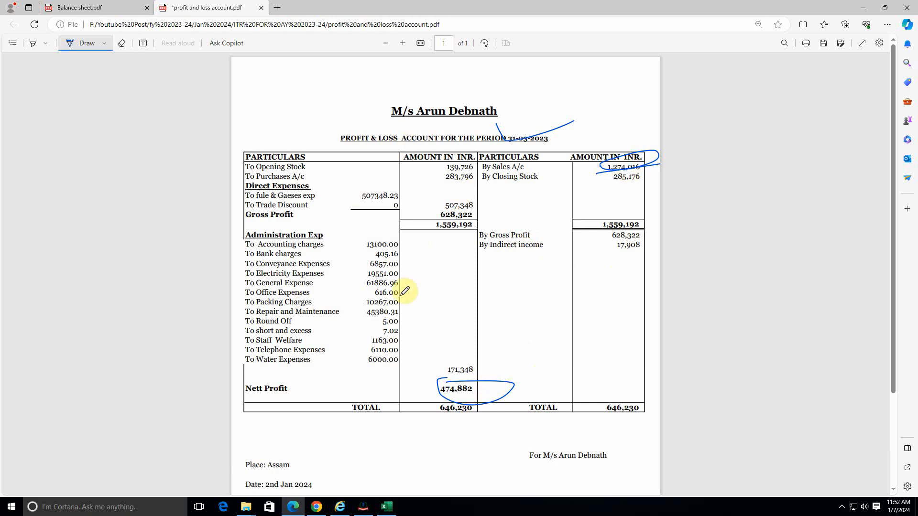
{"action": "left_click", "coordinate": [388, 508]}
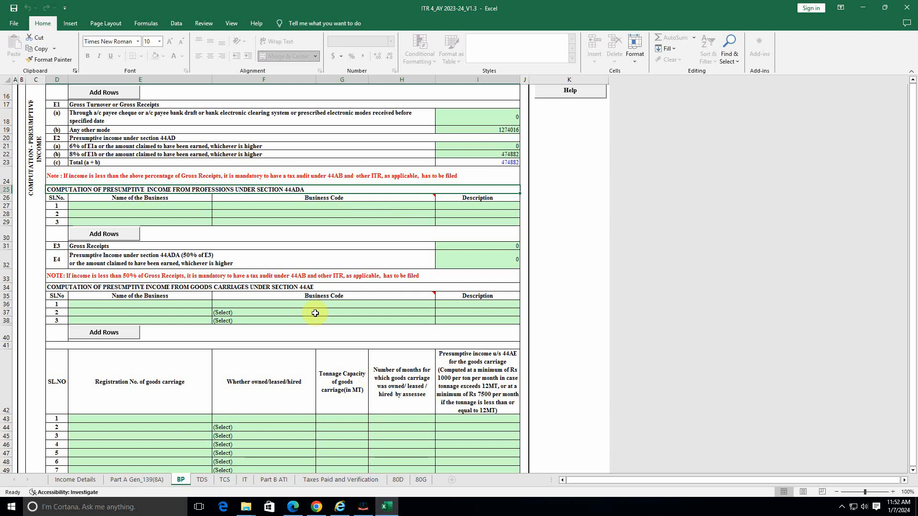
Step: Compare the E8 business income in Schedule BP with Income from Business & Profession under Part B of Income Details
{"action": "scroll", "coordinate": [265, 302], "scroll_direction": "down", "scroll_amount": 5}
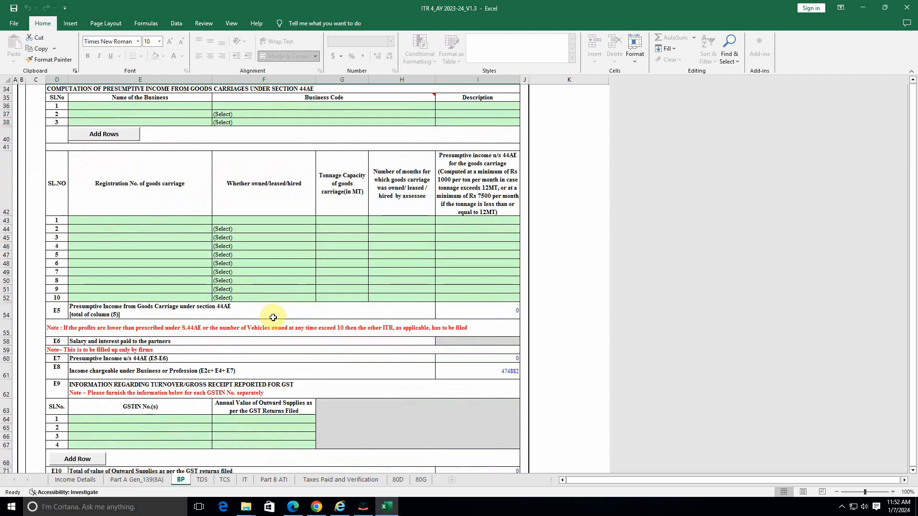
{"action": "left_click", "coordinate": [480, 375]}
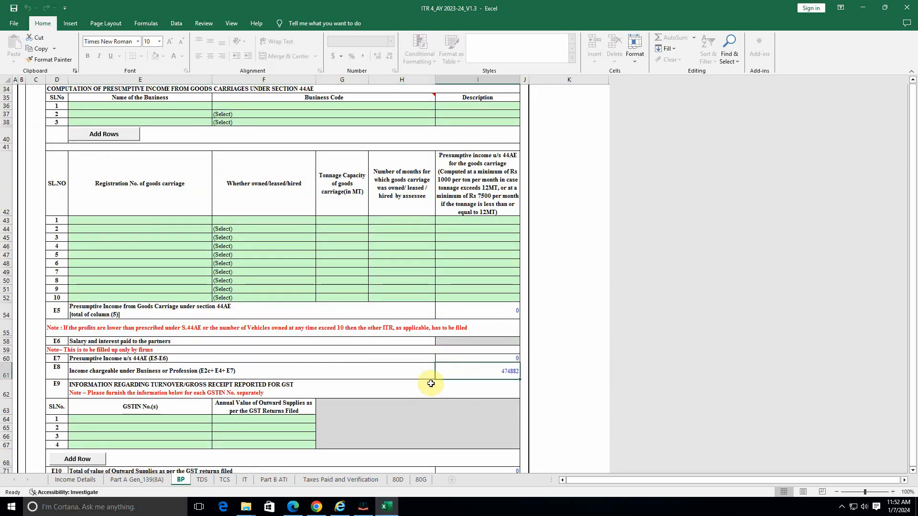
{"action": "left_click", "coordinate": [76, 480]}
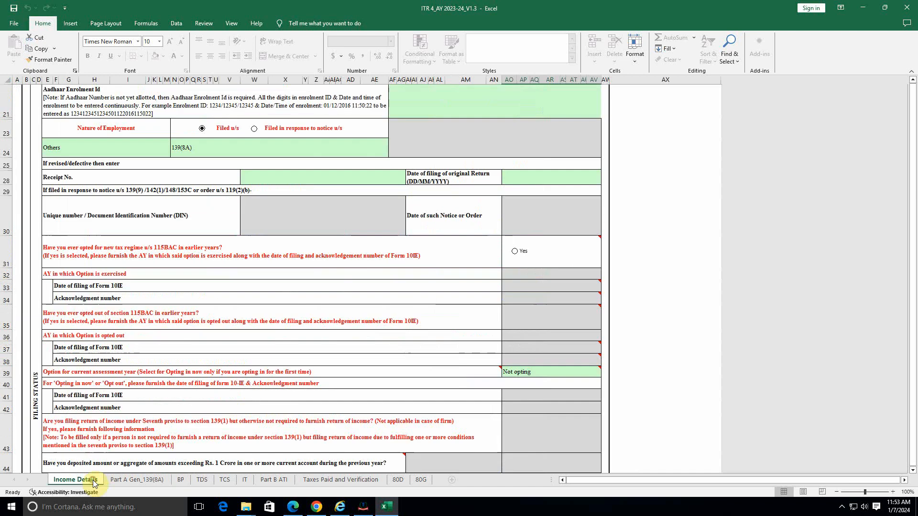
{"action": "scroll", "coordinate": [470, 344], "scroll_direction": "up", "scroll_amount": 3}
{"action": "scroll", "coordinate": [470, 344], "scroll_direction": "down", "scroll_amount": 12}
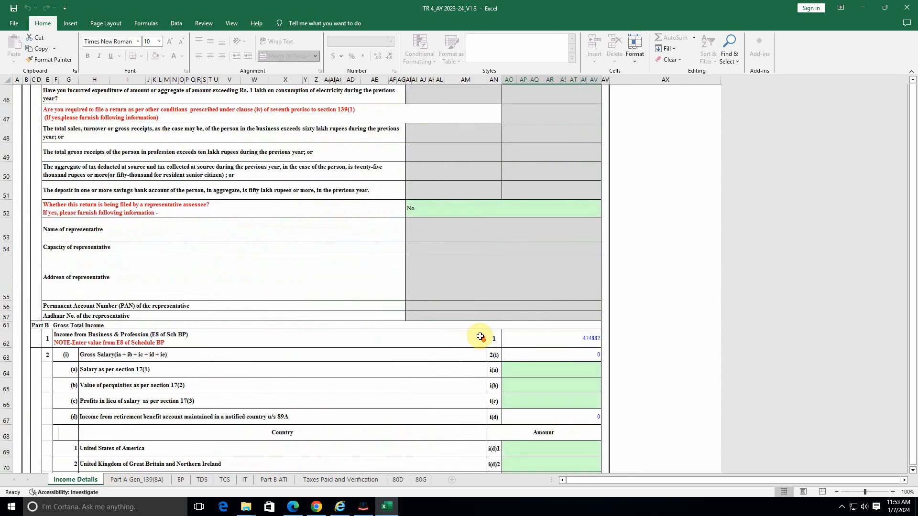
{"action": "left_click", "coordinate": [568, 338]}
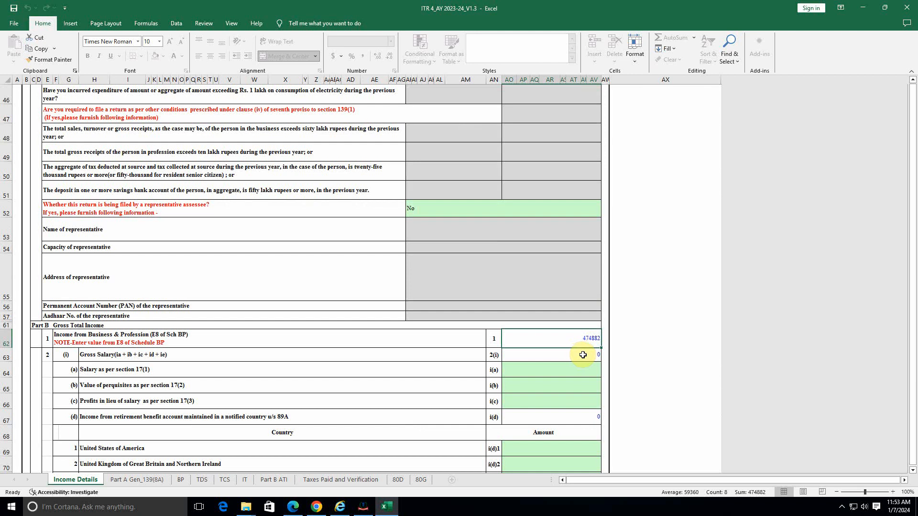
Step: Return to Schedule BP and review the Financial Particulars of the Business, items E11 to E25
{"action": "left_click", "coordinate": [180, 480]}
{"action": "scroll", "coordinate": [431, 387], "scroll_direction": "down", "scroll_amount": 4}
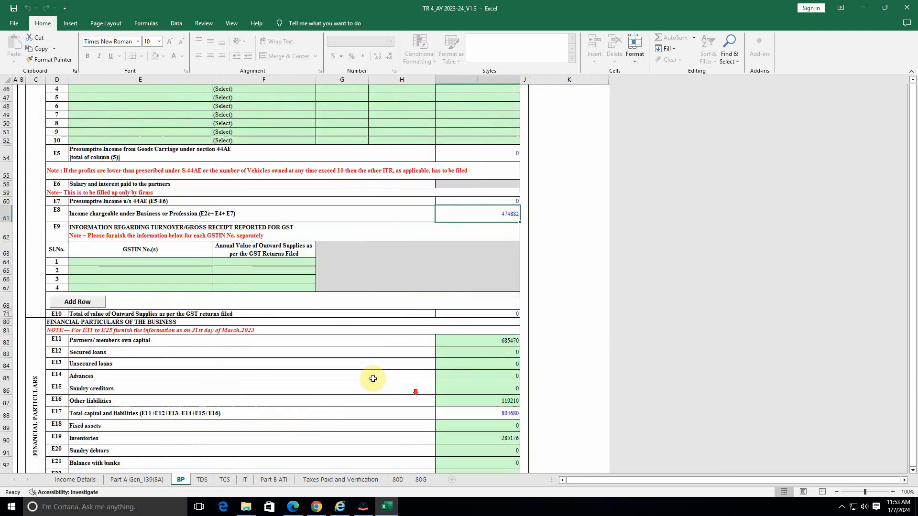
{"action": "scroll", "coordinate": [353, 369], "scroll_direction": "down", "scroll_amount": 2}
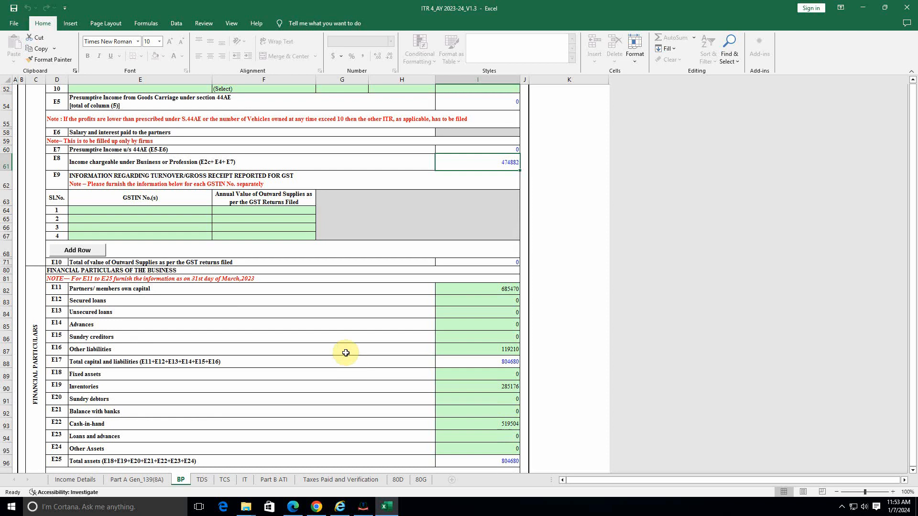
{"action": "scroll", "coordinate": [349, 407], "scroll_direction": "down", "scroll_amount": 2}
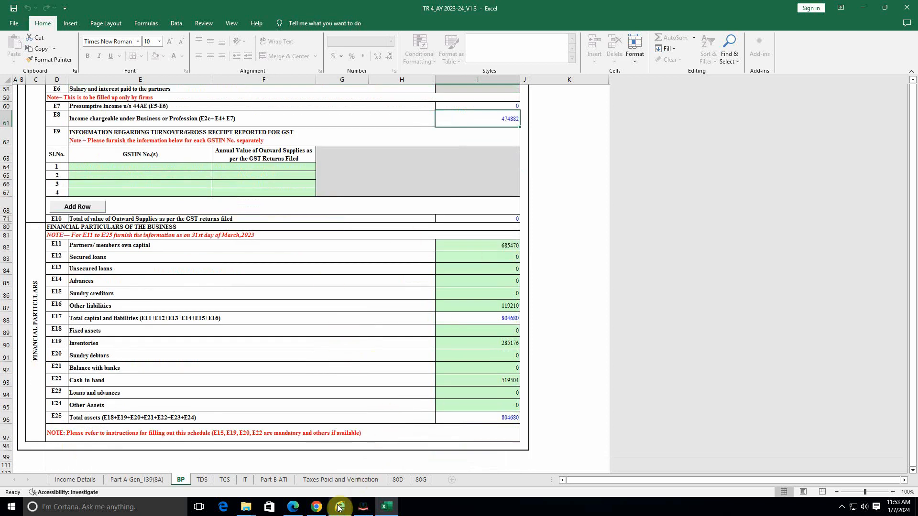
Step: Tick the heading and capital total with the pen in Balance sheet.pdf in Edge, comparing the capital with E11 in Excel
{"action": "left_click", "coordinate": [292, 506]}
{"action": "left_click", "coordinate": [79, 7]}
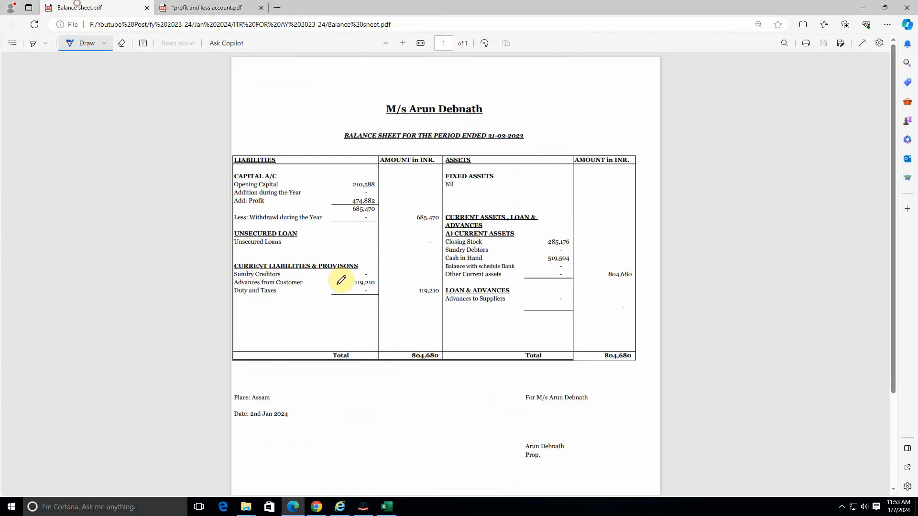
{"action": "left_click_drag", "start_coordinate": [501, 115], "coordinate": [574, 90]}
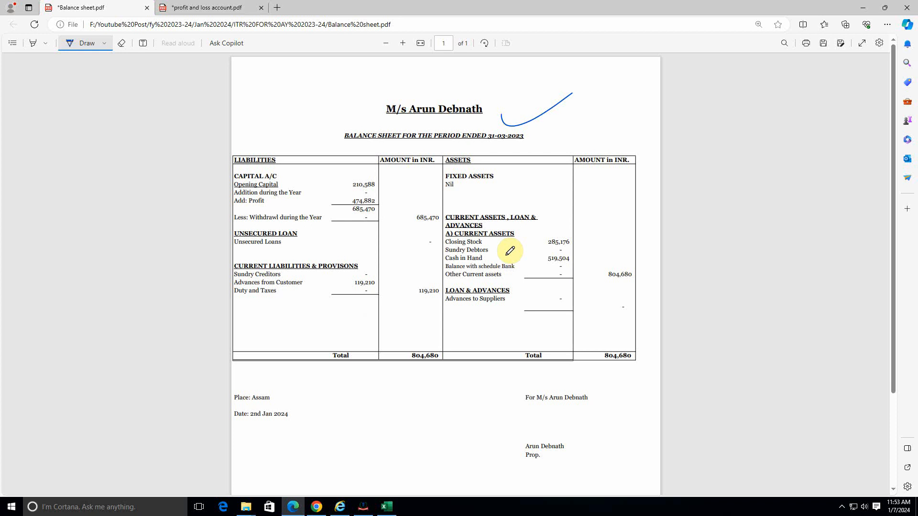
{"action": "key", "text": "alt+Tab"}
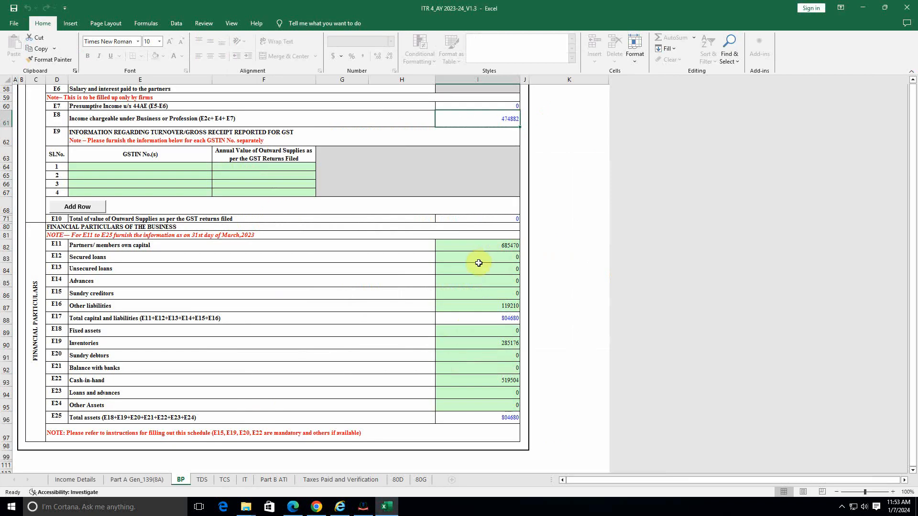
{"action": "key", "text": "alt+Tab"}
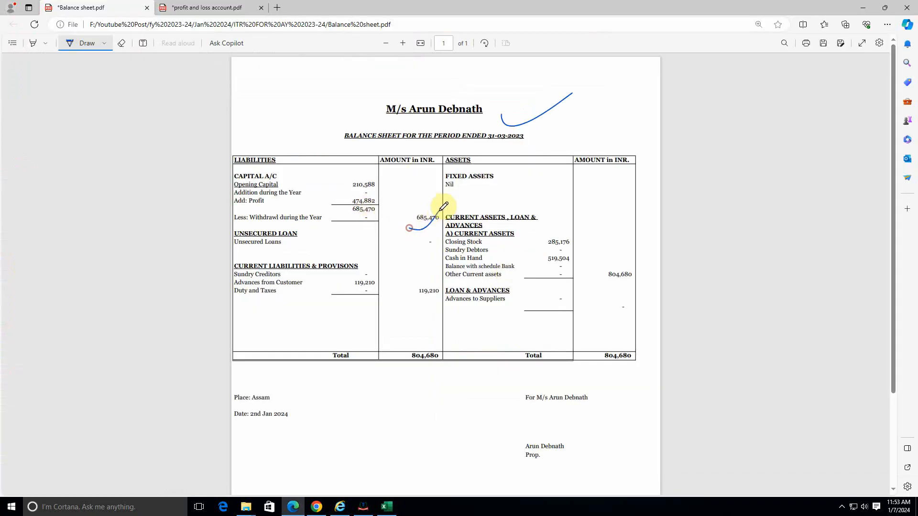
{"action": "key", "text": "alt+Tab"}
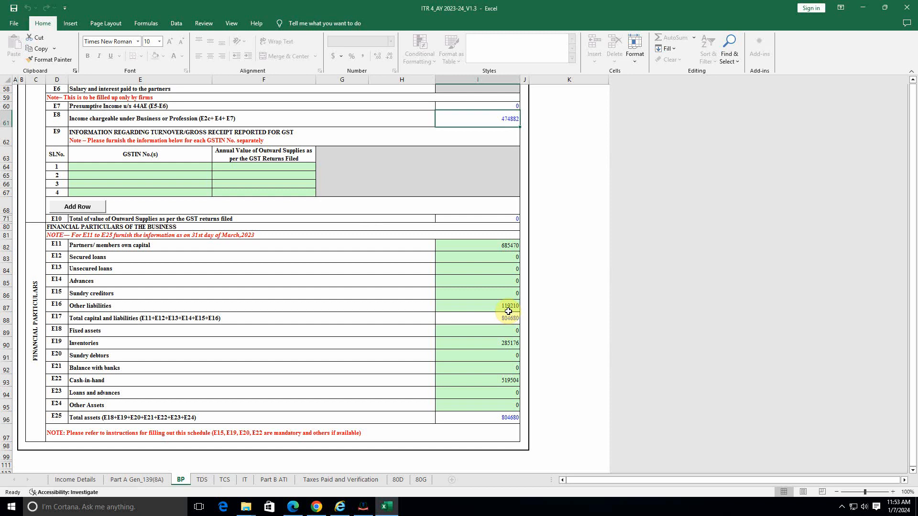
Step: Tick Advances from Customer and Closing Stock in the balance sheet, comparing liabilities, inventories and cash in hand with Schedule BP in Excel
{"action": "key", "text": "alt+Tab"}
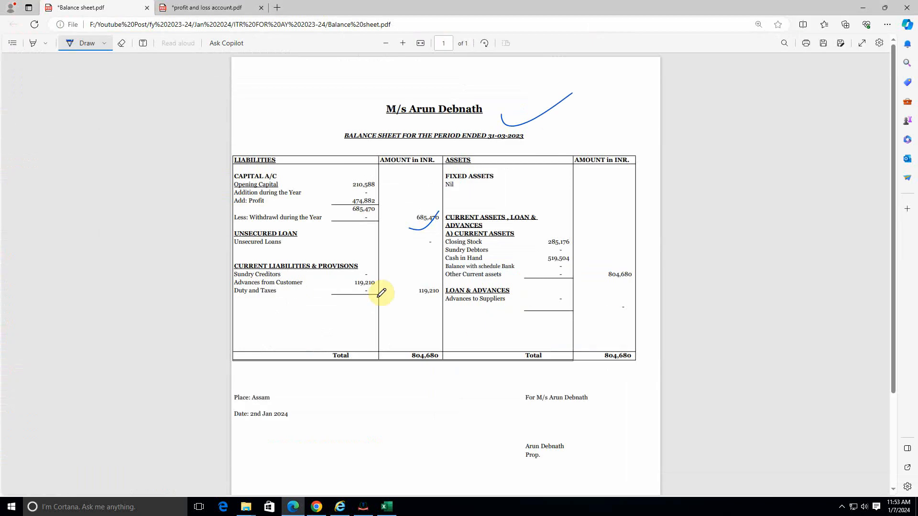
{"action": "left_click_drag", "start_coordinate": [353, 289], "coordinate": [405, 274]}
{"action": "key", "text": "alt+Tab"}
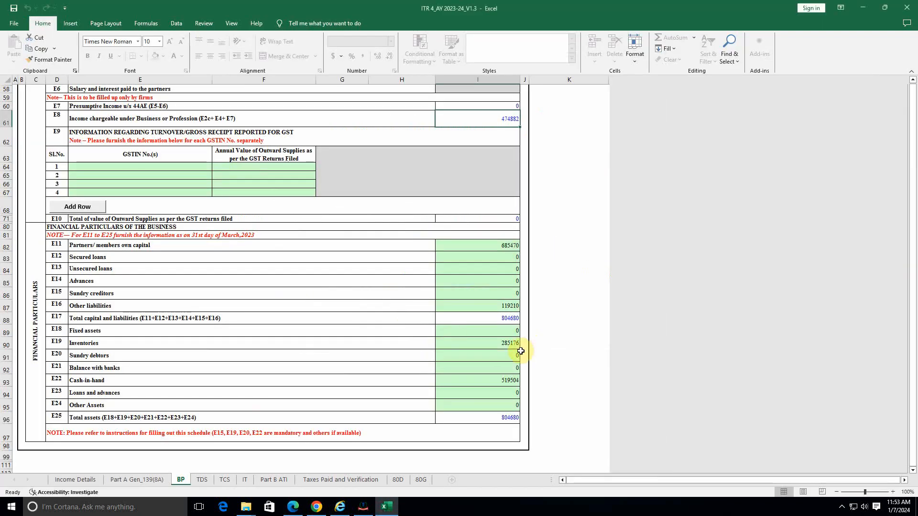
{"action": "key", "text": "alt+Tab"}
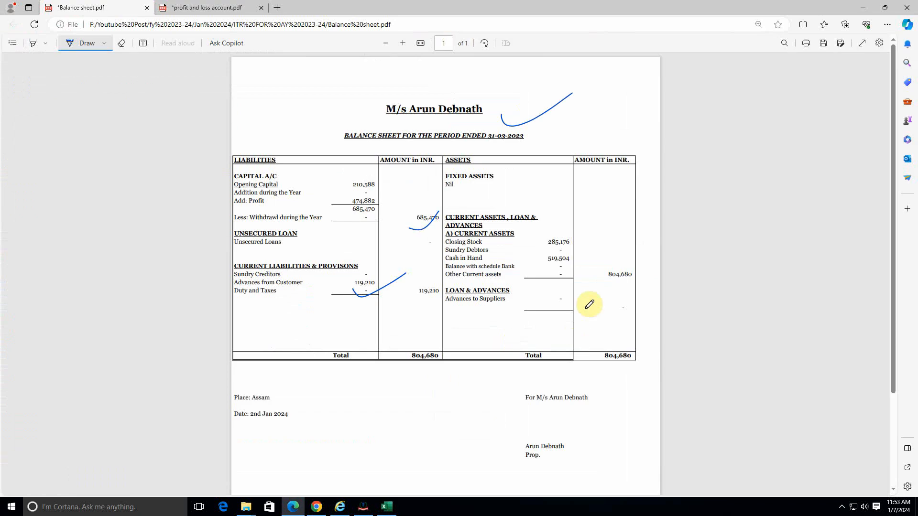
{"action": "left_click_drag", "start_coordinate": [555, 246], "coordinate": [596, 231]}
{"action": "key", "text": "alt+Tab"}
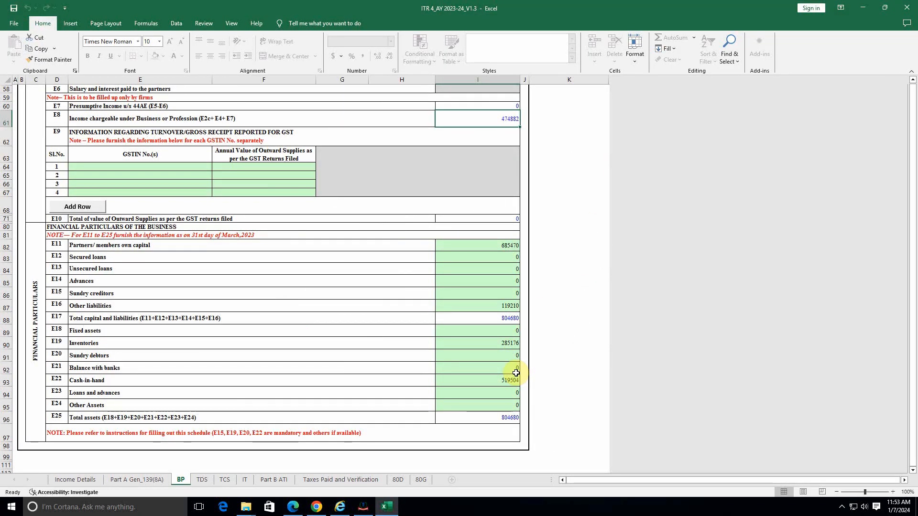
{"action": "key", "text": "alt+Tab"}
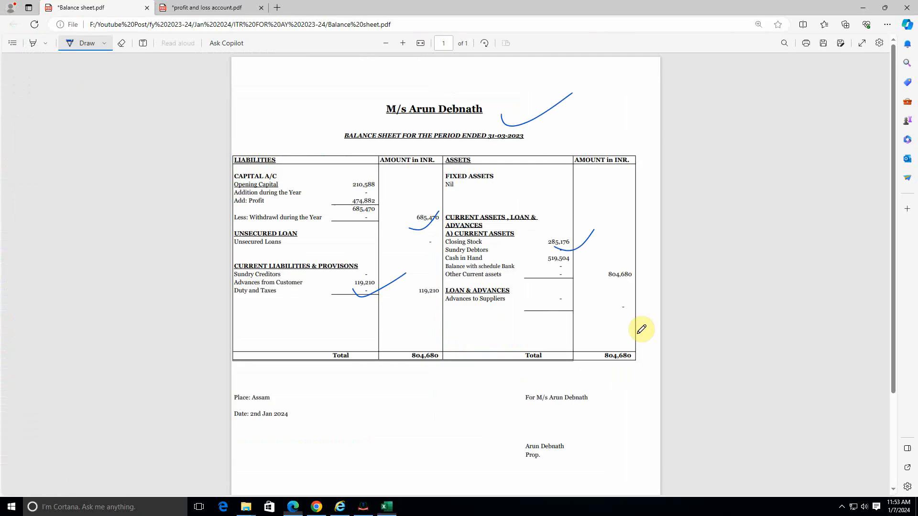
{"action": "key", "text": "alt+Tab"}
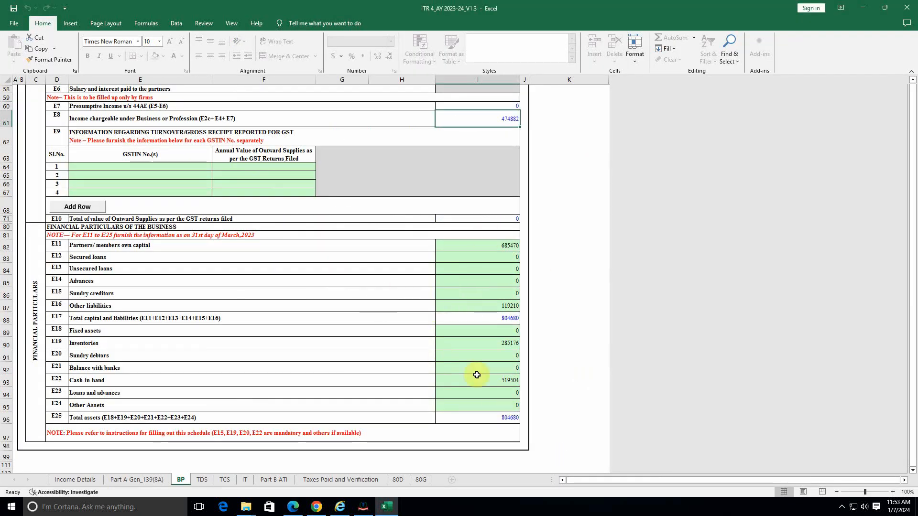
Step: Recheck Schedule BP from the goods carriage table through the GST turnover section to the financial particulars
{"action": "scroll", "coordinate": [430, 382], "scroll_direction": "down", "scroll_amount": 4}
{"action": "scroll", "coordinate": [389, 389], "scroll_direction": "up", "scroll_amount": 4}
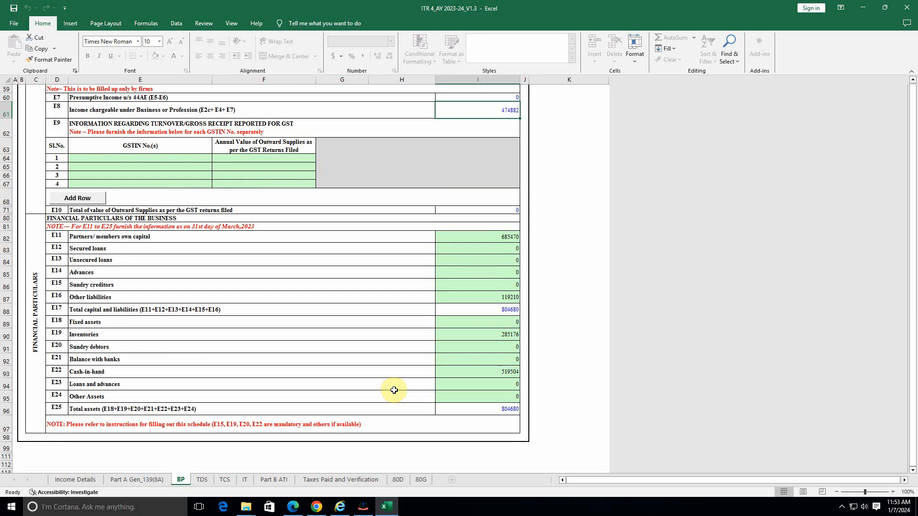
{"action": "scroll", "coordinate": [394, 390], "scroll_direction": "up", "scroll_amount": 5}
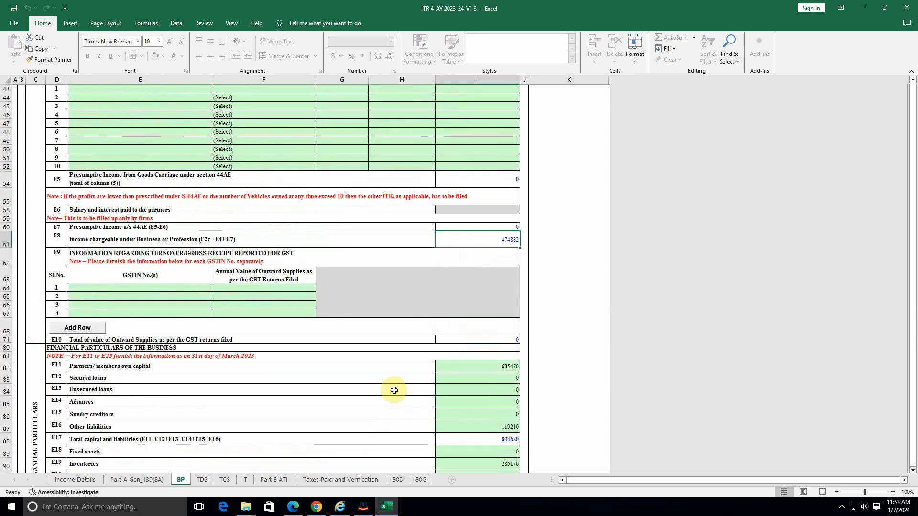
{"action": "scroll", "coordinate": [394, 391], "scroll_direction": "down", "scroll_amount": 3}
{"action": "scroll", "coordinate": [365, 302], "scroll_direction": "up", "scroll_amount": 8}
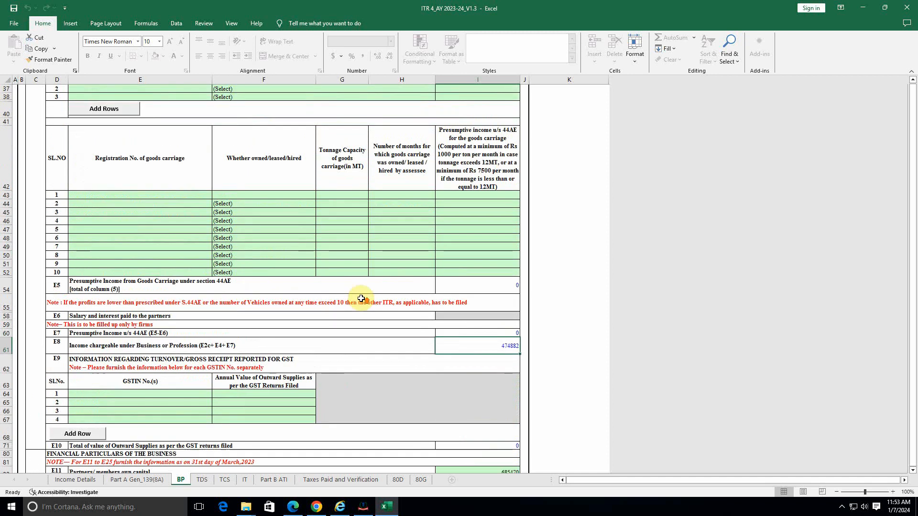
{"action": "scroll", "coordinate": [361, 299], "scroll_direction": "down", "scroll_amount": 10}
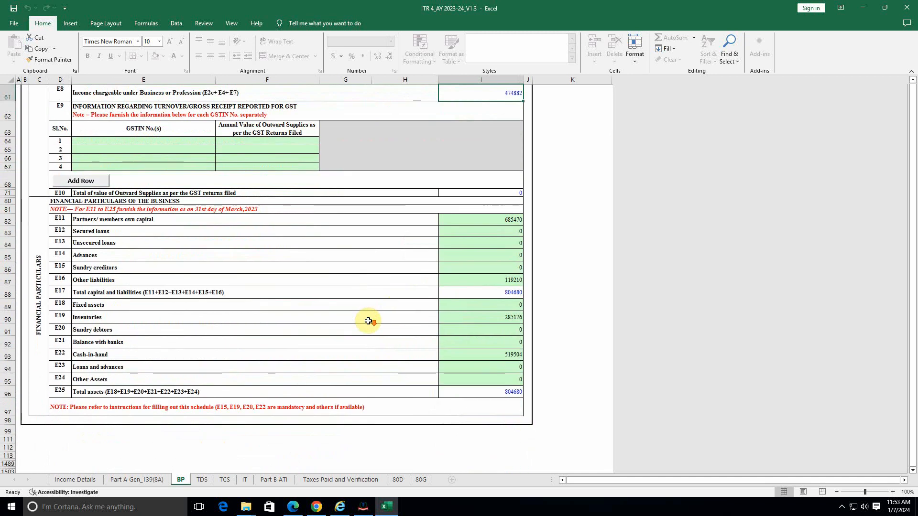
Step: Open the TDS sheet, dismiss its alert, and review the salary, non-salary and Form 16C/16D tax deduction tables
{"action": "left_click", "coordinate": [204, 480]}
{"action": "left_click", "coordinate": [452, 277]}
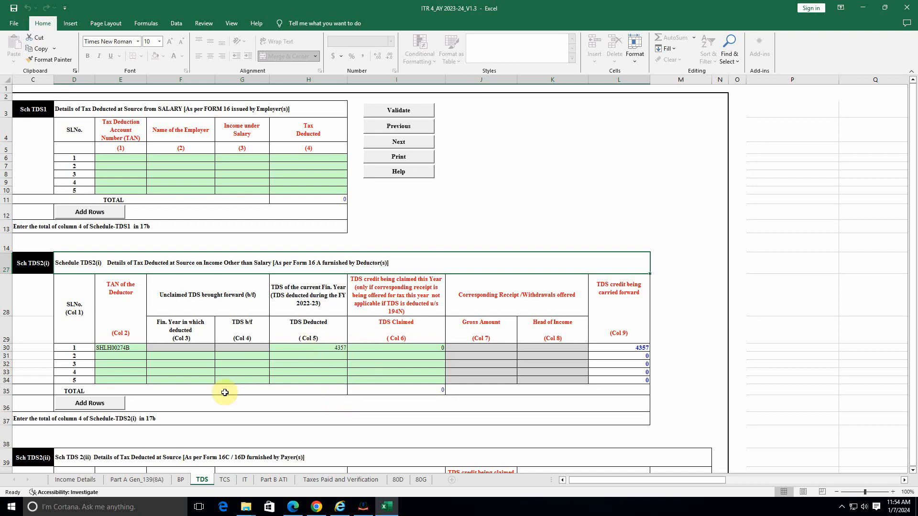
{"action": "scroll", "coordinate": [340, 389], "scroll_direction": "down", "scroll_amount": 3}
{"action": "scroll", "coordinate": [339, 389], "scroll_direction": "down", "scroll_amount": 1}
{"action": "scroll", "coordinate": [338, 385], "scroll_direction": "up", "scroll_amount": 3}
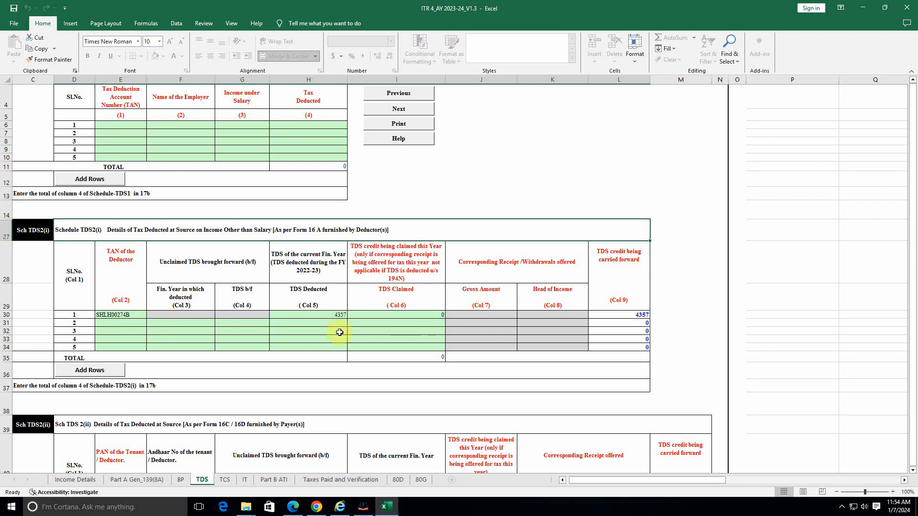
Step: Examine the TDS deducted, claimed and carried forward amounts in the first row of Schedule TDS2(i)
{"action": "left_click", "coordinate": [423, 315]}
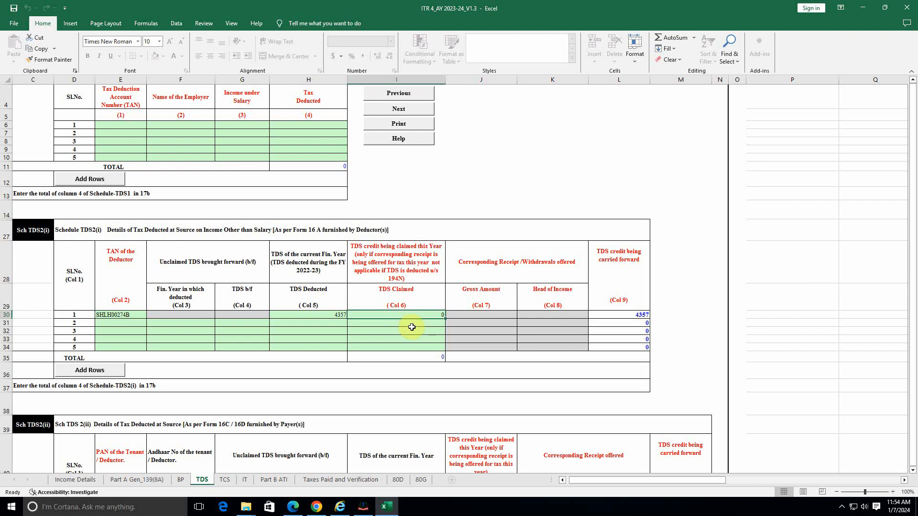
{"action": "left_click", "coordinate": [329, 316]}
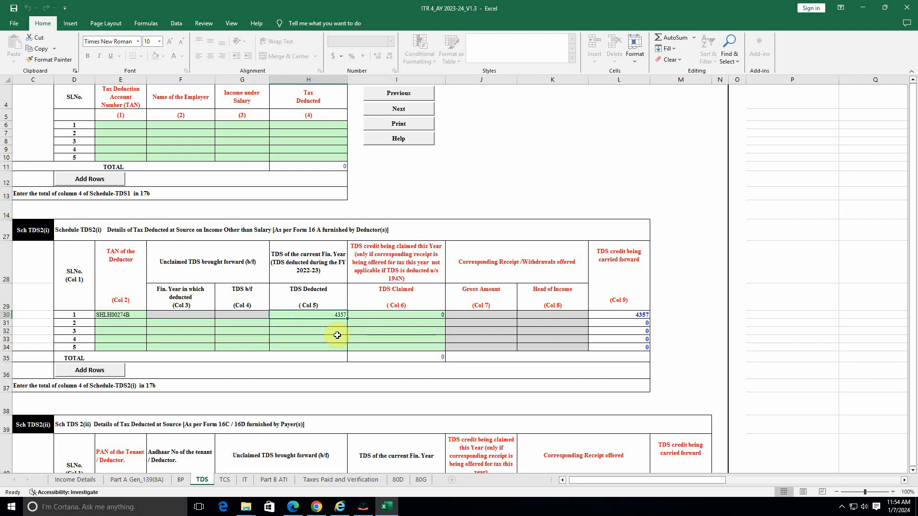
{"action": "left_click", "coordinate": [635, 256]}
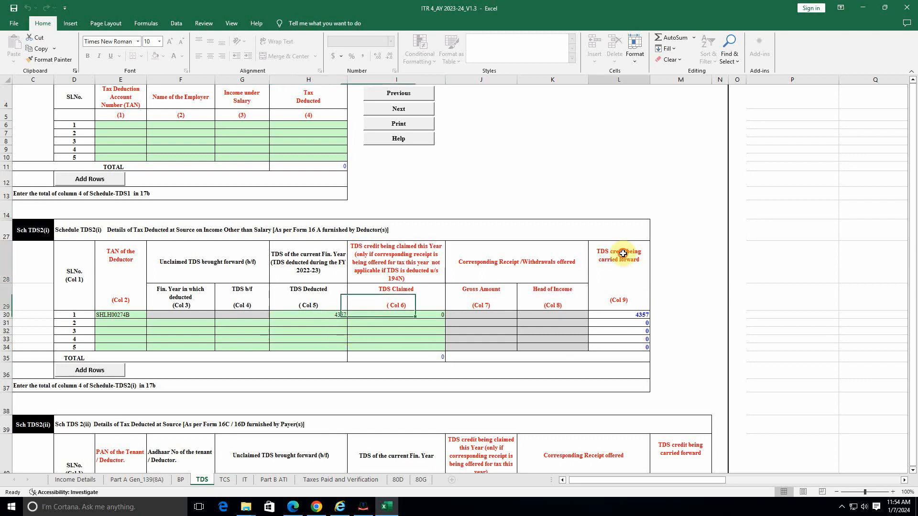
{"action": "left_click", "coordinate": [631, 331]}
{"action": "left_click", "coordinate": [637, 316]}
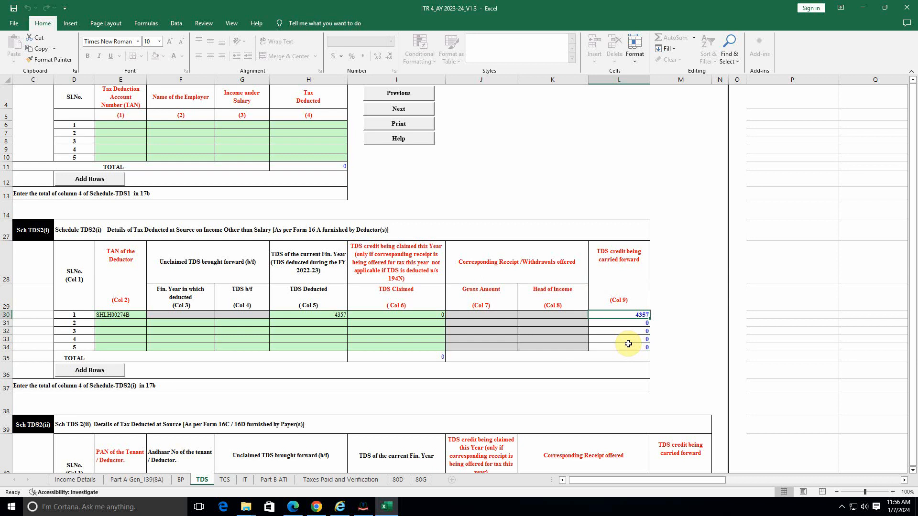
Step: Look over the remaining TDS schedule, open the TCS sheet and dismiss its Form 26AS verification alert
{"action": "scroll", "coordinate": [628, 354], "scroll_direction": "down", "scroll_amount": 6}
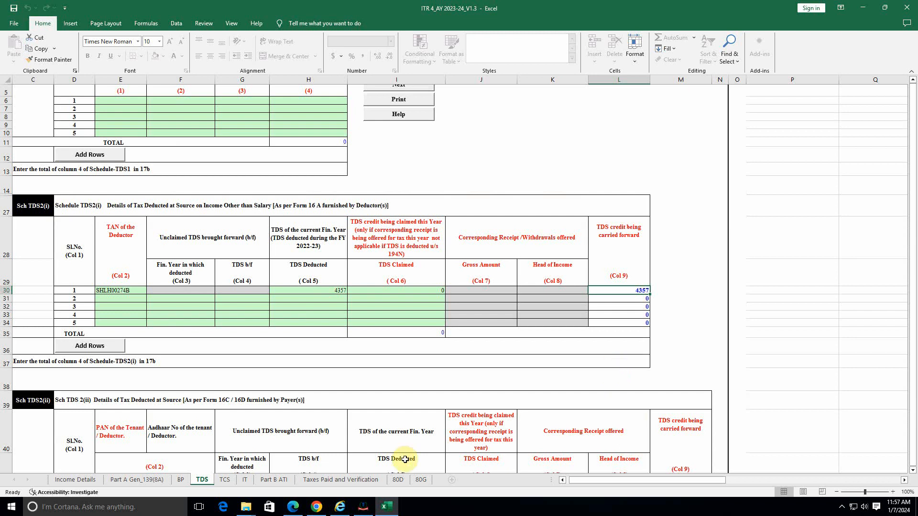
{"action": "left_click", "coordinate": [229, 479]}
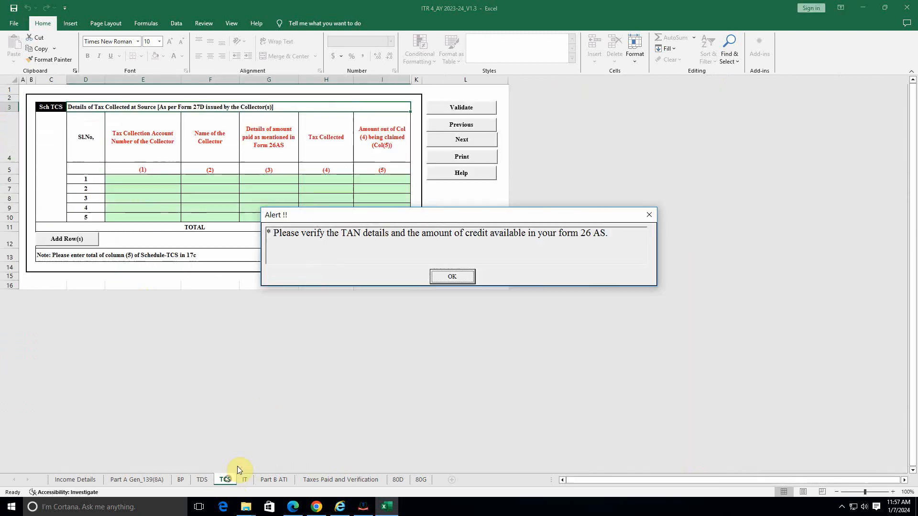
{"action": "left_click", "coordinate": [452, 276]}
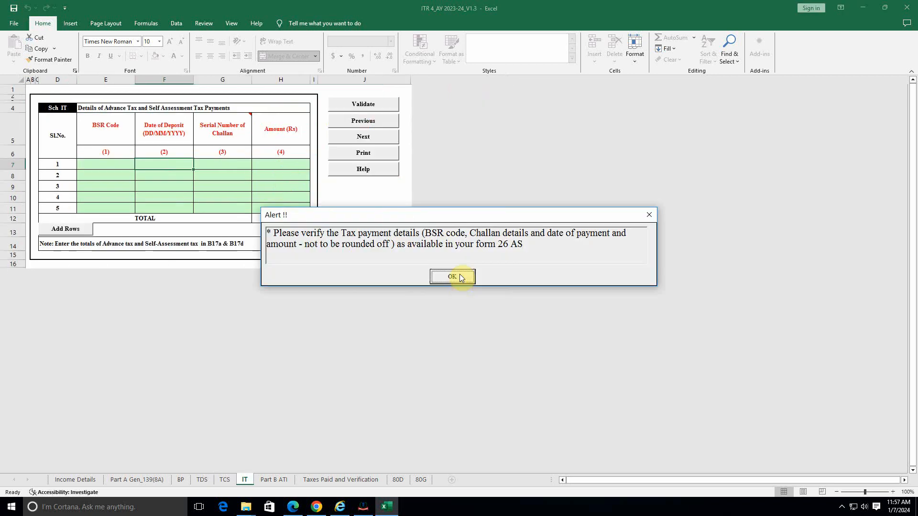
Step: Dismiss both Schedule IT notices, open Part B ATI and check the business income and total additional income figures
{"action": "left_click", "coordinate": [460, 276]}
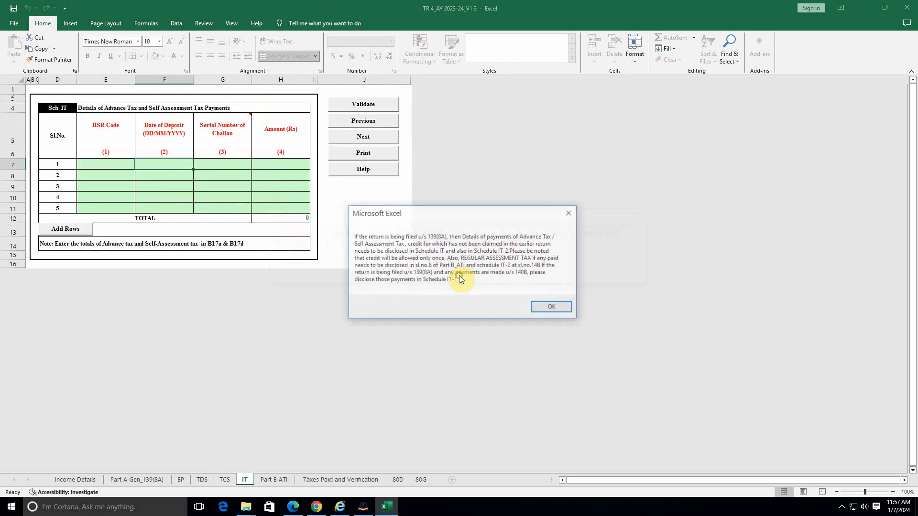
{"action": "left_click", "coordinate": [537, 308]}
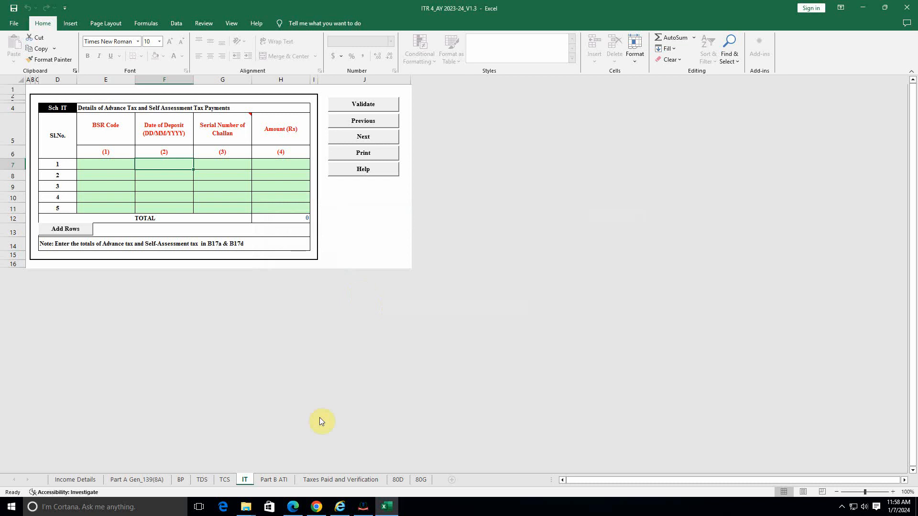
{"action": "left_click", "coordinate": [275, 480]}
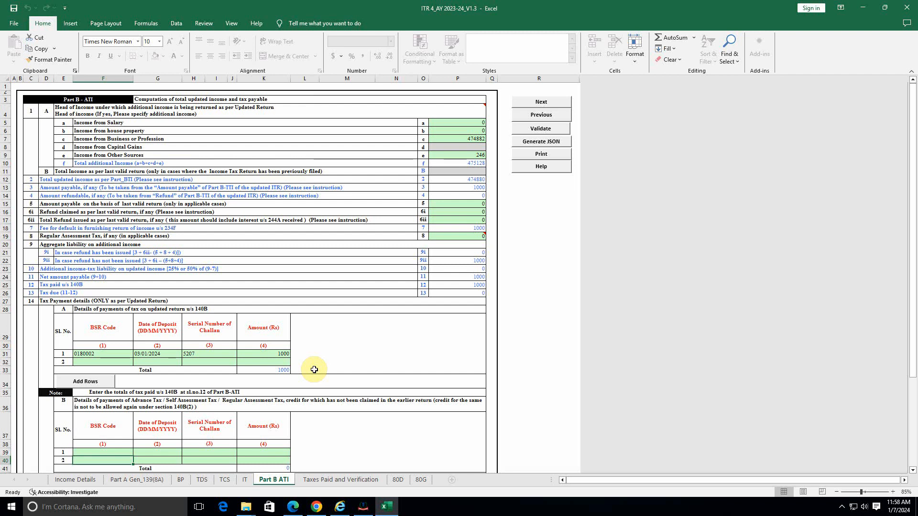
{"action": "left_click", "coordinate": [893, 492]}
{"action": "left_click", "coordinate": [893, 493]}
{"action": "scroll", "coordinate": [436, 392], "scroll_direction": "up", "scroll_amount": 2}
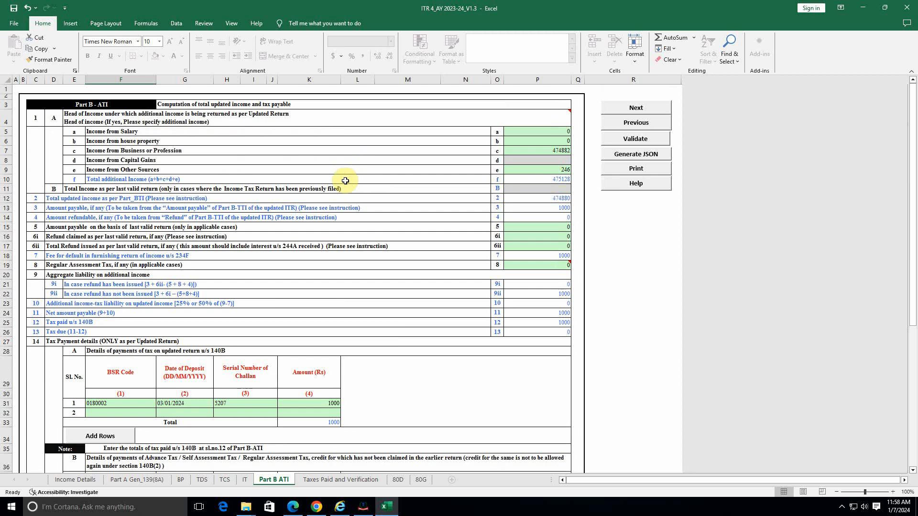
{"action": "left_click", "coordinate": [539, 151]}
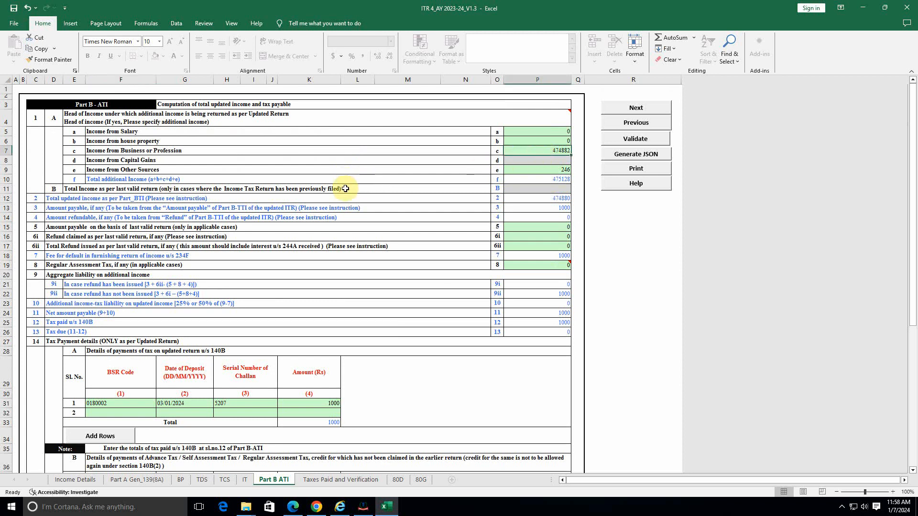
{"action": "left_click", "coordinate": [546, 178]}
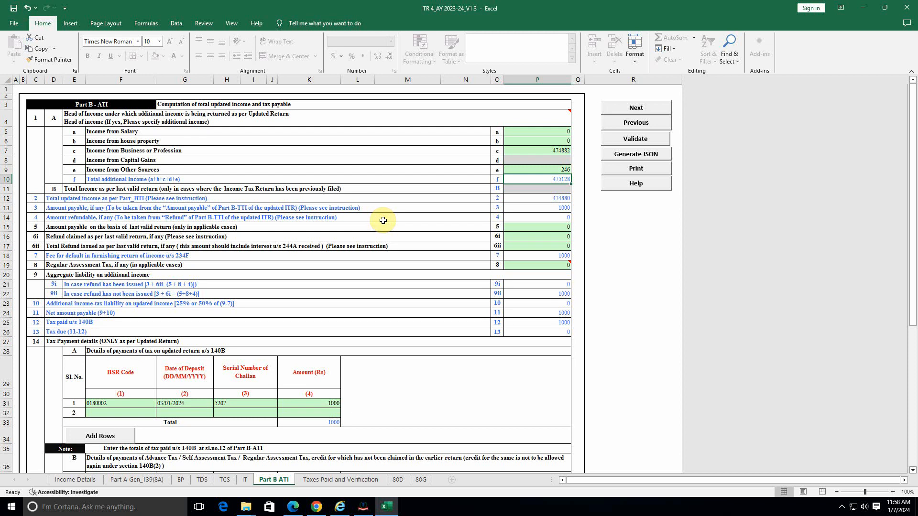
Step: Examine the amount payable, section 234F fee, net amount payable, tax due and section 140B payment details in Part B ATI
{"action": "left_click", "coordinate": [533, 207]}
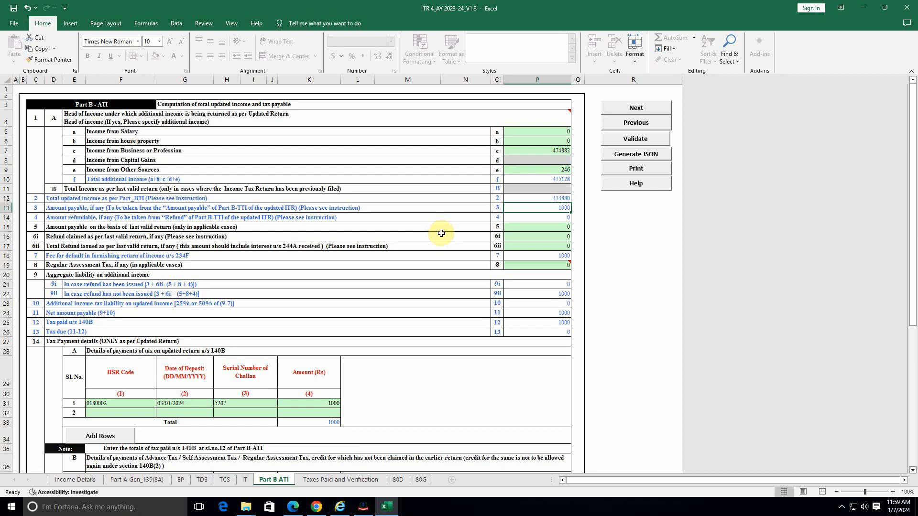
{"action": "left_click", "coordinate": [536, 255]}
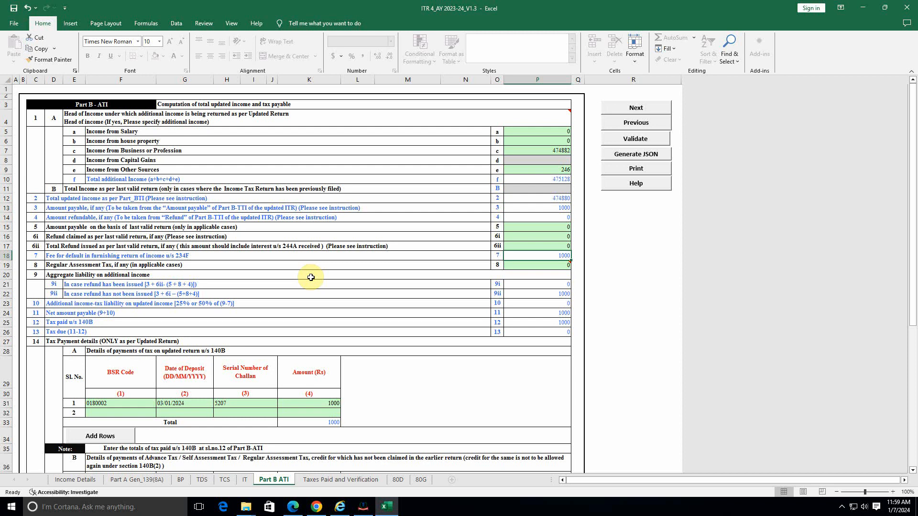
{"action": "left_click", "coordinate": [562, 313]}
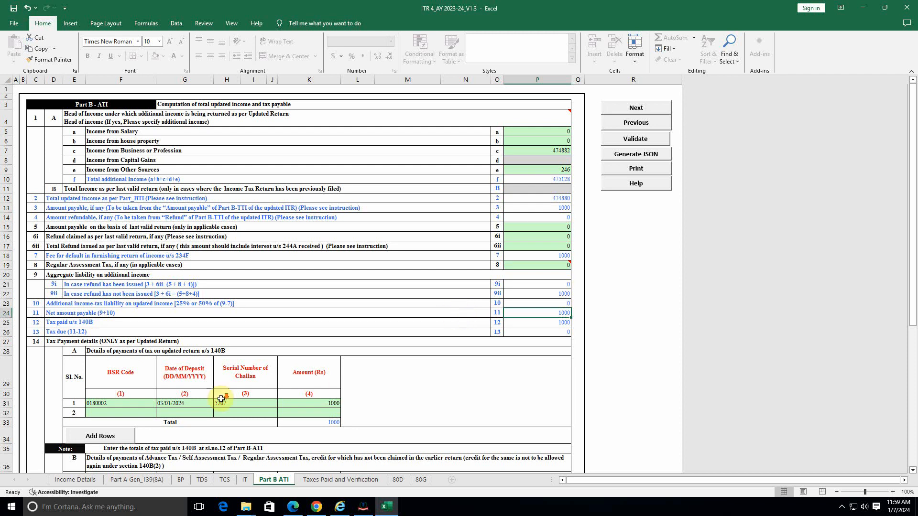
{"action": "scroll", "coordinate": [220, 396], "scroll_direction": "down", "scroll_amount": 1}
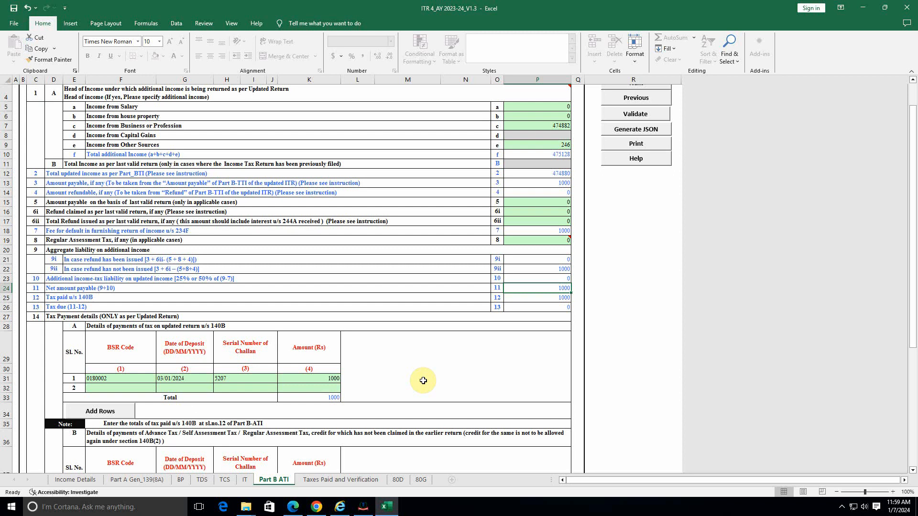
{"action": "left_click", "coordinate": [559, 306]}
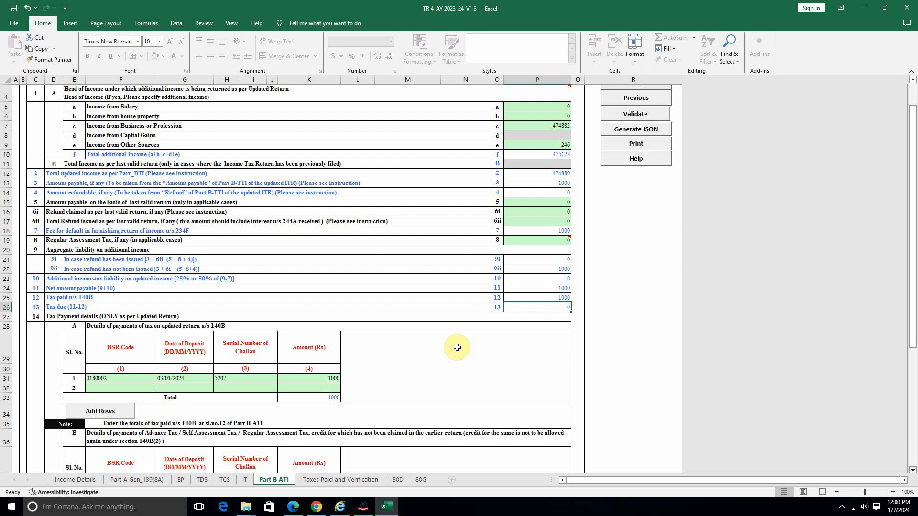
{"action": "scroll", "coordinate": [461, 303], "scroll_direction": "down", "scroll_amount": 4}
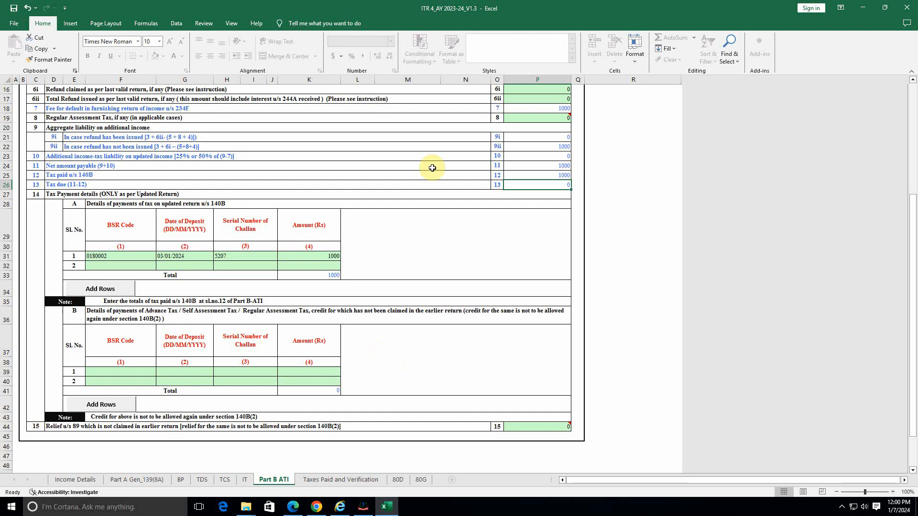
Step: Review the Taxes Paid and Verification sheet, covering taxes paid, exempt income, bank account details and the verification declaration
{"action": "left_click", "coordinate": [318, 481]}
{"action": "scroll", "coordinate": [307, 364], "scroll_direction": "up", "scroll_amount": 7}
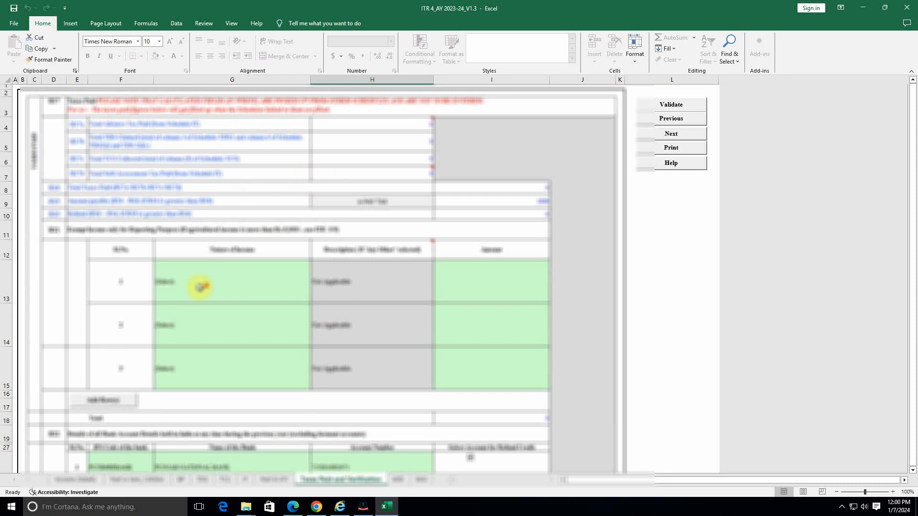
{"action": "scroll", "coordinate": [201, 285], "scroll_direction": "down", "scroll_amount": 1}
{"action": "scroll", "coordinate": [205, 287], "scroll_direction": "up", "scroll_amount": 1}
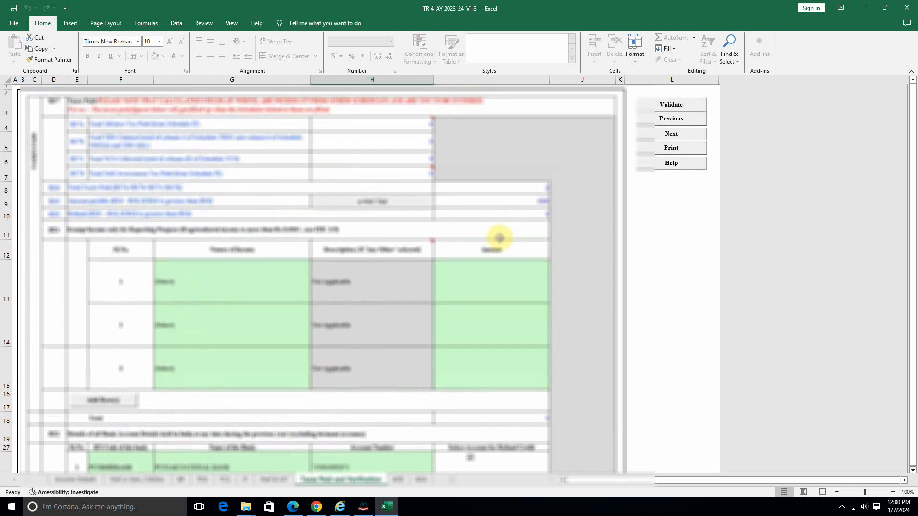
{"action": "scroll", "coordinate": [253, 316], "scroll_direction": "down", "scroll_amount": 3}
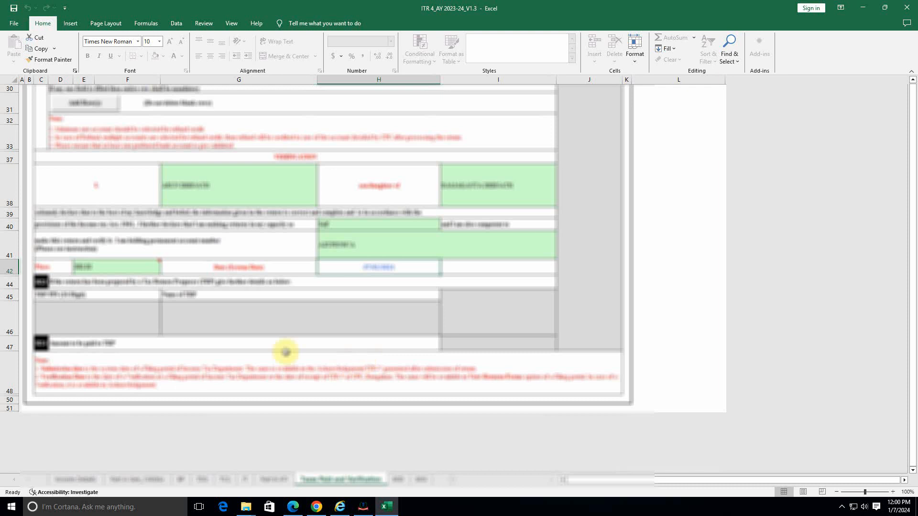
{"action": "scroll", "coordinate": [406, 394], "scroll_direction": "up", "scroll_amount": 10}
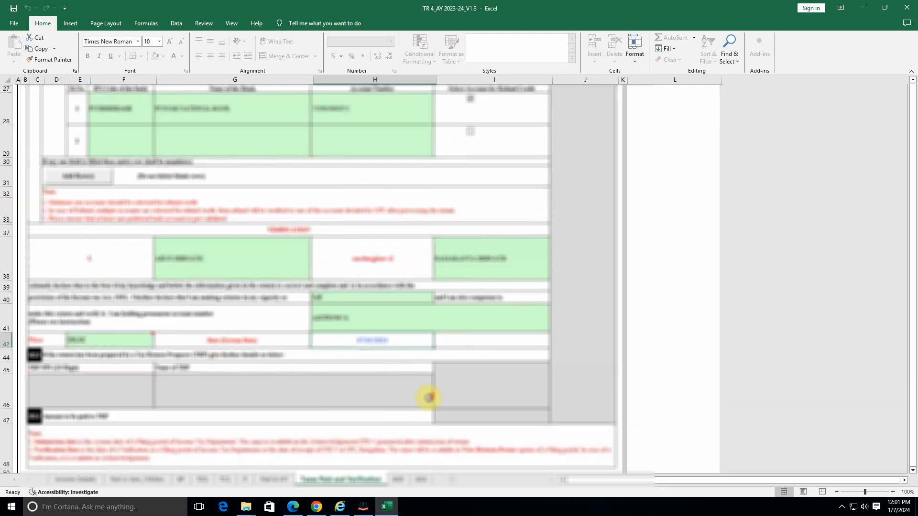
Step: Answer No to both senior citizen questions in Schedule 80D, for self and family and for parents, and view Schedule 80G
{"action": "left_click", "coordinate": [398, 481]}
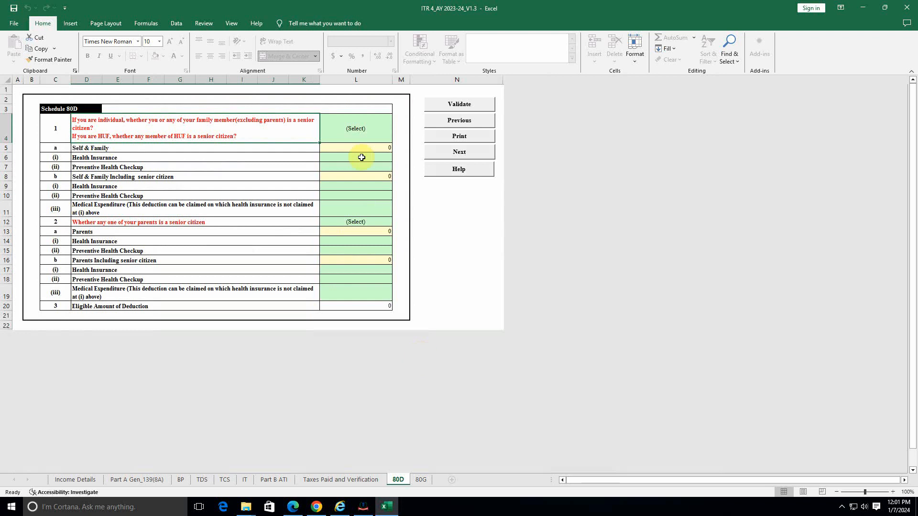
{"action": "left_click", "coordinate": [359, 134]}
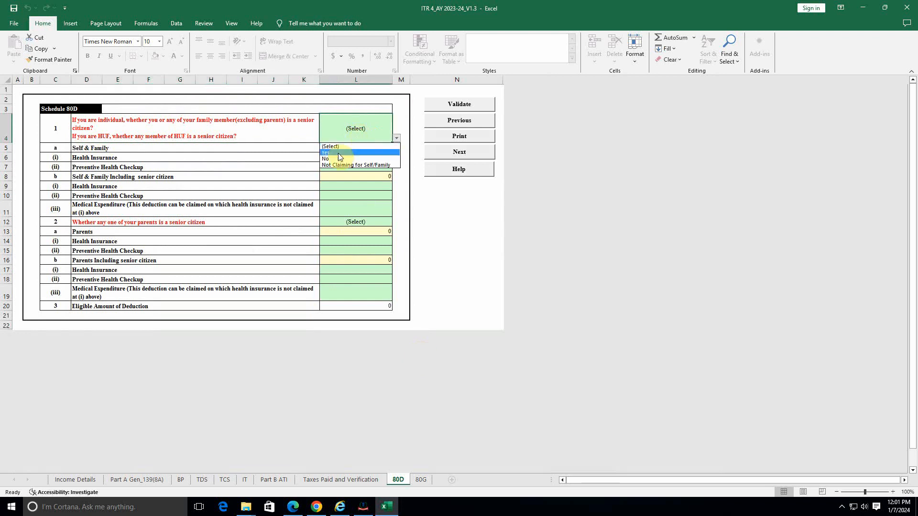
{"action": "left_click", "coordinate": [337, 157]}
{"action": "left_click", "coordinate": [360, 222]}
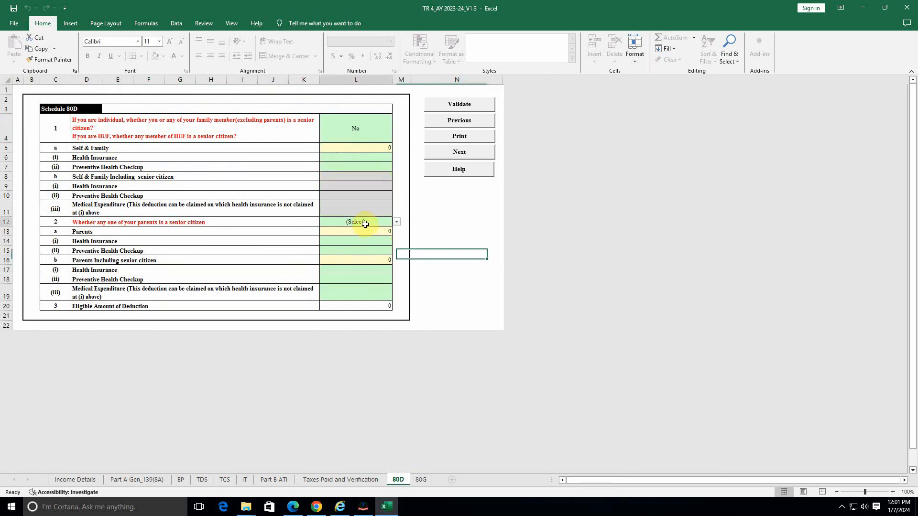
{"action": "left_click", "coordinate": [396, 222]}
{"action": "left_click", "coordinate": [349, 242]}
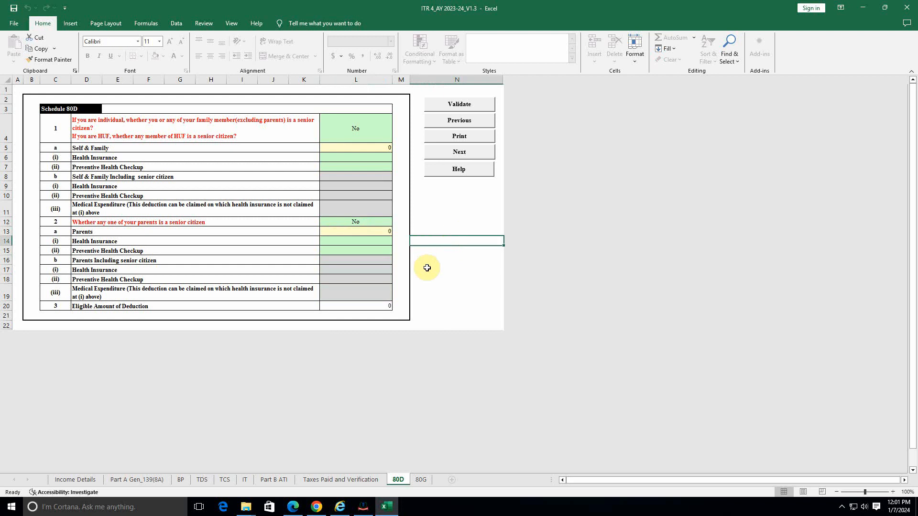
{"action": "key", "text": "ctrl+Page_Down"}
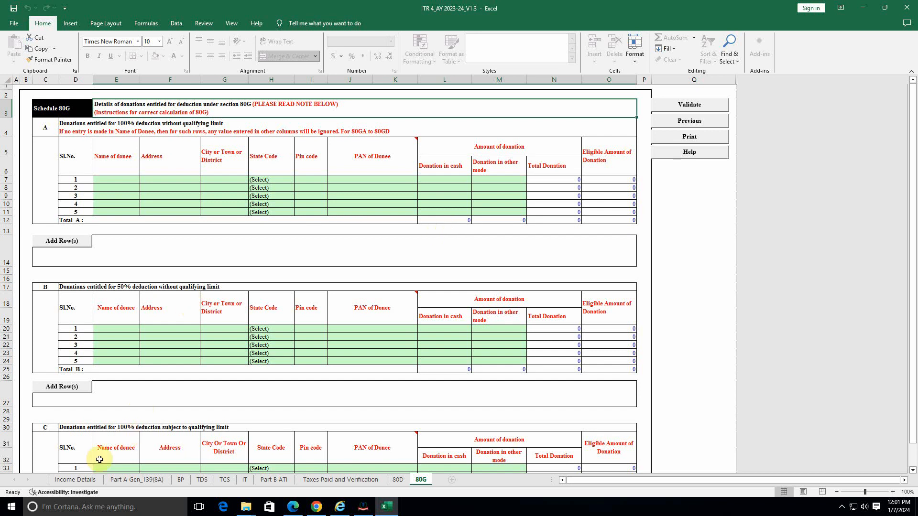
Step: Validate the Income Details sheet and dismiss the validation alert
{"action": "left_click", "coordinate": [78, 480]}
{"action": "scroll", "coordinate": [473, 316], "scroll_direction": "up", "scroll_amount": 10}
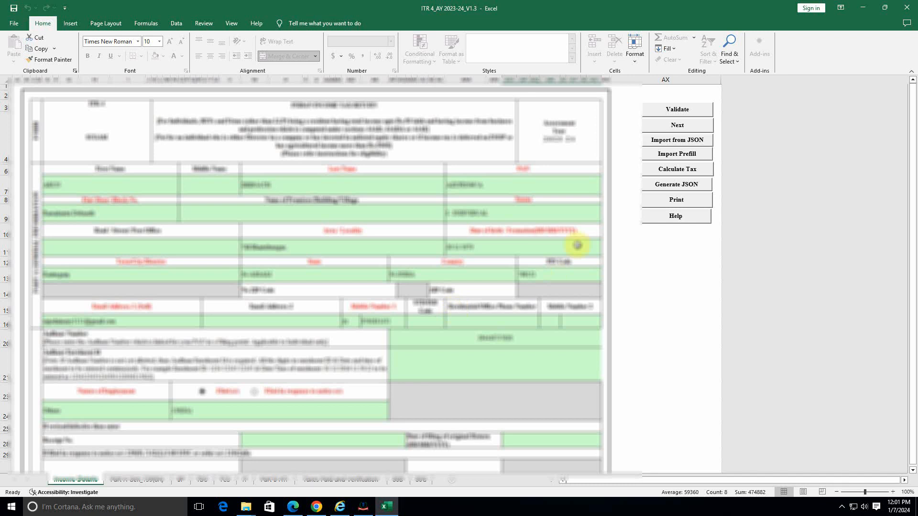
{"action": "left_click", "coordinate": [695, 112]}
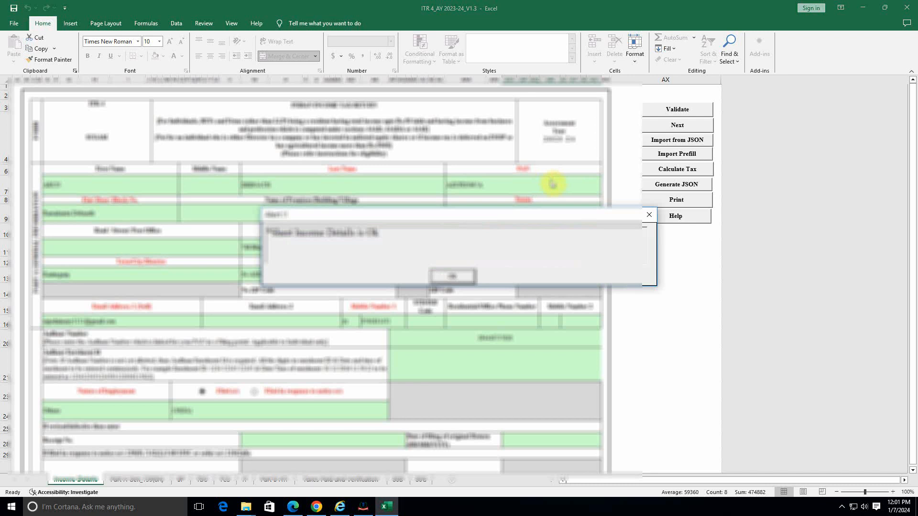
{"action": "left_click", "coordinate": [475, 276]}
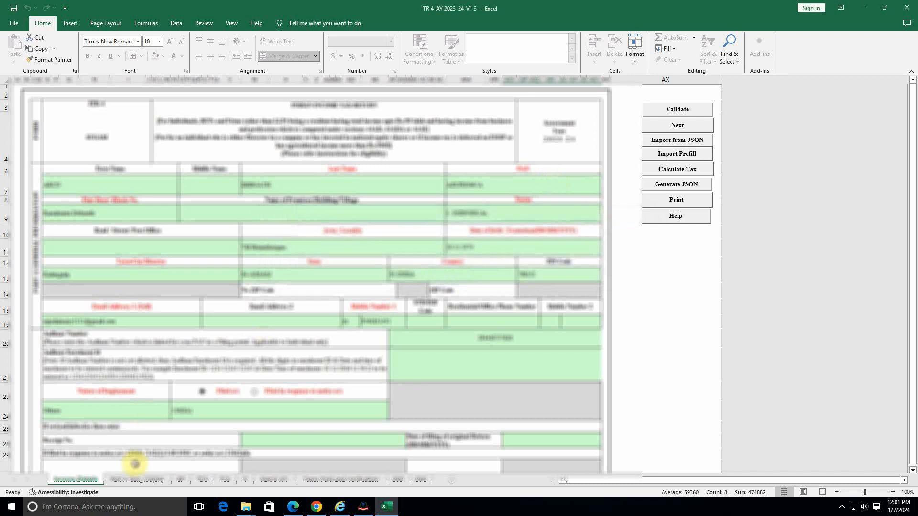
Step: Validate the Part A Gen_139(8A) sheet and close its validation alert
{"action": "left_click", "coordinate": [132, 479]}
{"action": "left_click", "coordinate": [629, 132]}
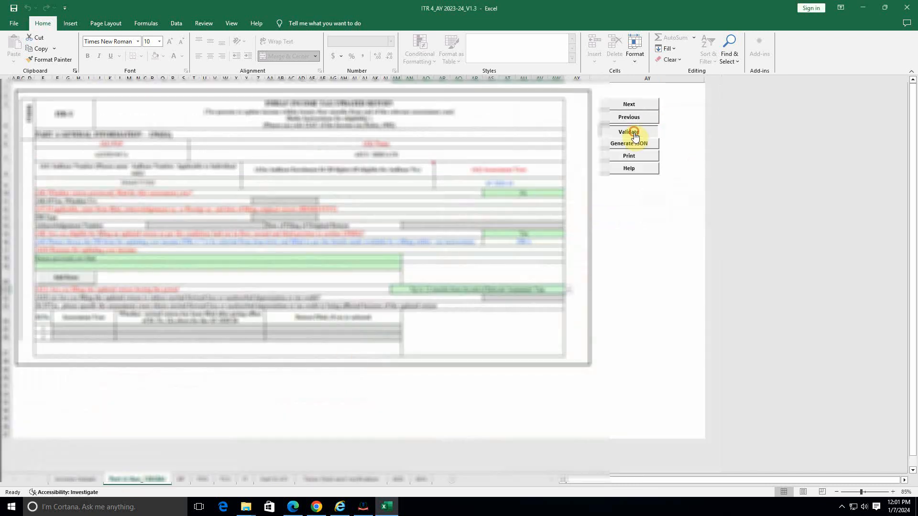
{"action": "left_click", "coordinate": [495, 289]}
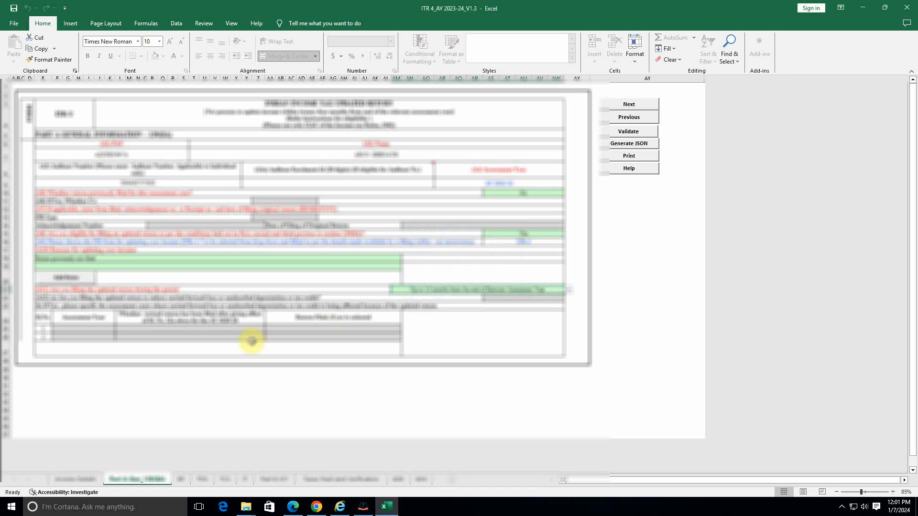
Step: Validate Schedule BP and dismiss the resulting alert
{"action": "left_click", "coordinate": [180, 480]}
{"action": "scroll", "coordinate": [527, 212], "scroll_direction": "up", "scroll_amount": 3}
{"action": "scroll", "coordinate": [527, 212], "scroll_direction": "up", "scroll_amount": 15}
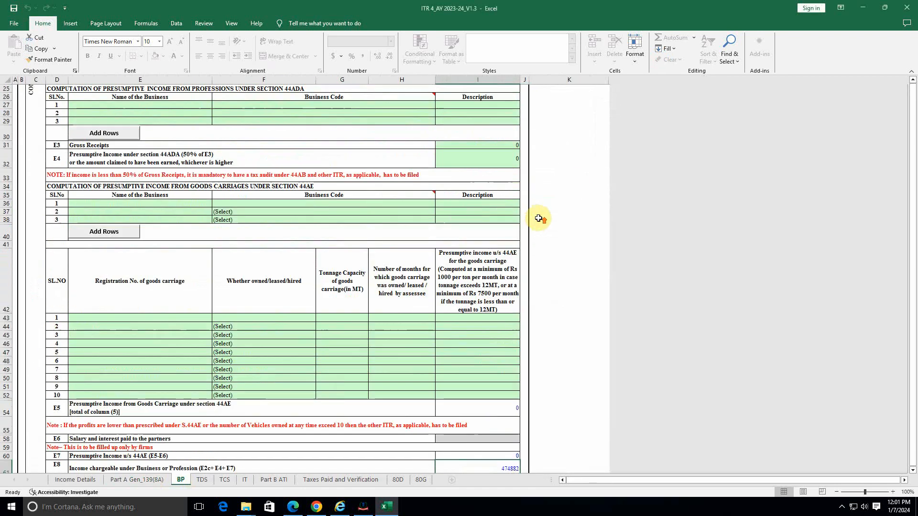
{"action": "left_click", "coordinate": [574, 106]}
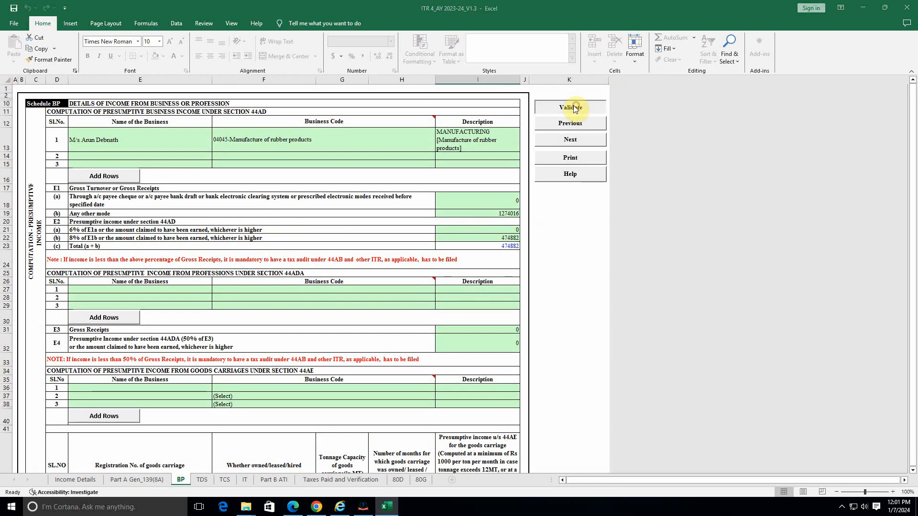
{"action": "left_click", "coordinate": [453, 277]}
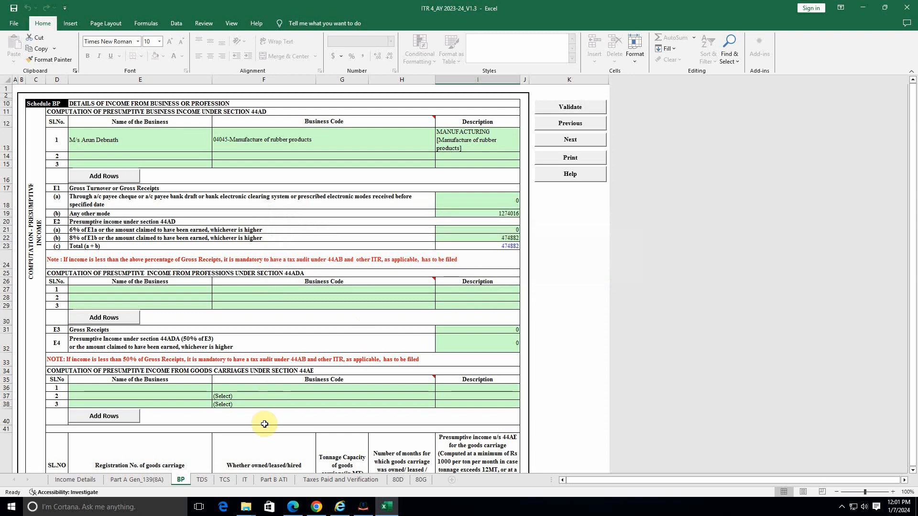
Step: Open the TDS sheet, clear its opening alert, validate the sheet and dismiss the validation alert
{"action": "left_click", "coordinate": [201, 479]}
{"action": "left_click", "coordinate": [454, 278]}
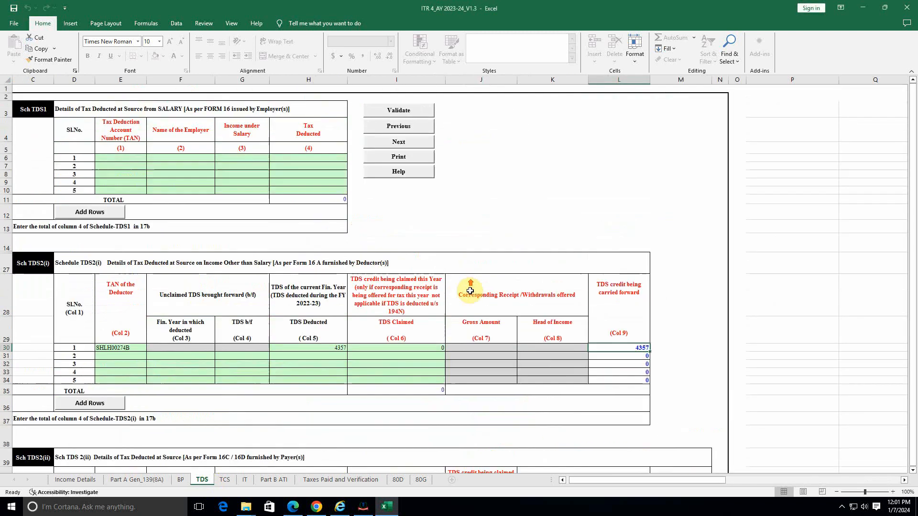
{"action": "left_click", "coordinate": [403, 113]}
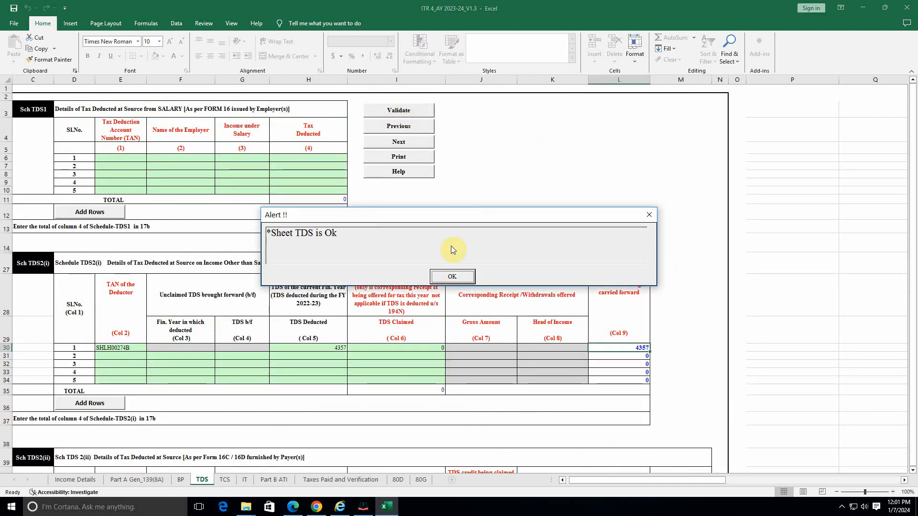
{"action": "left_click", "coordinate": [453, 277]}
Step: Open the TCS sheet, clear its Form 26AS alert, validate the sheet and dismiss the validation alert
{"action": "left_click", "coordinate": [228, 481]}
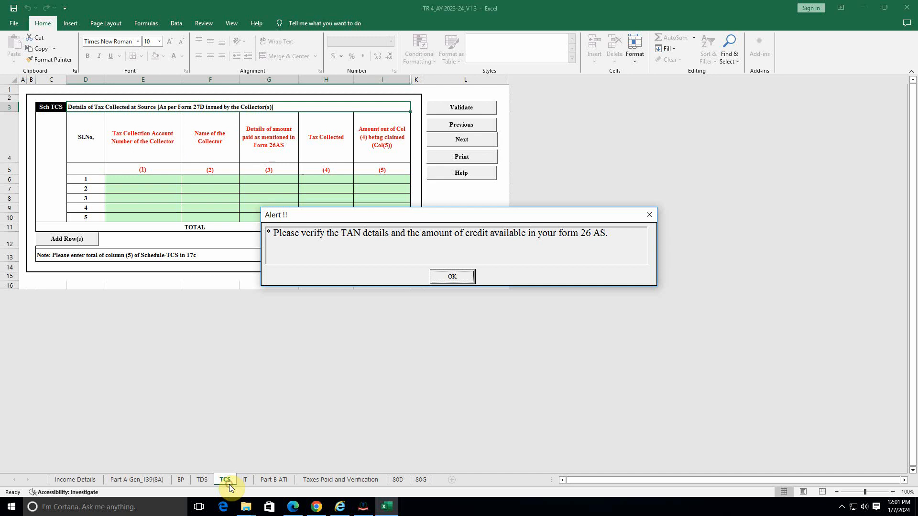
{"action": "left_click", "coordinate": [439, 277]}
{"action": "left_click", "coordinate": [464, 108]}
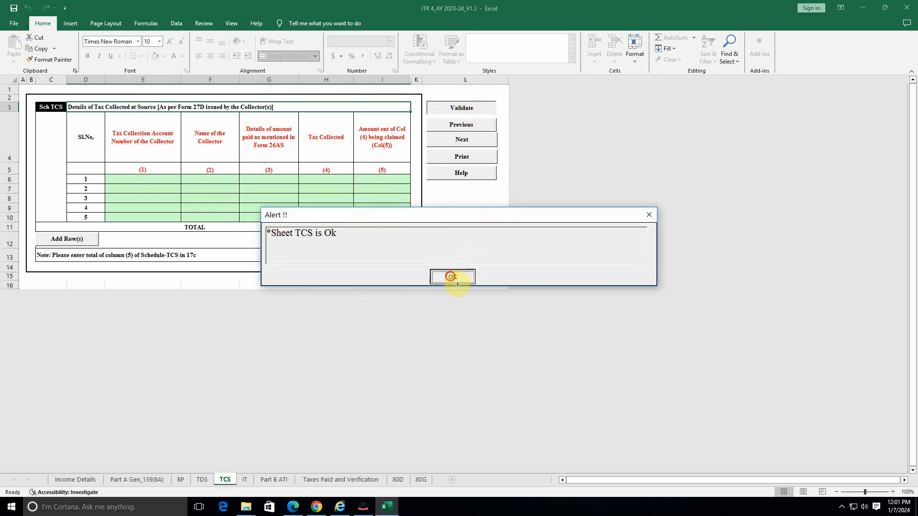
{"action": "left_click", "coordinate": [451, 277]}
Step: Open the IT sheet, clear its tax payment details alert, validate the sheet and dismiss the validation alert
{"action": "left_click", "coordinate": [243, 480]}
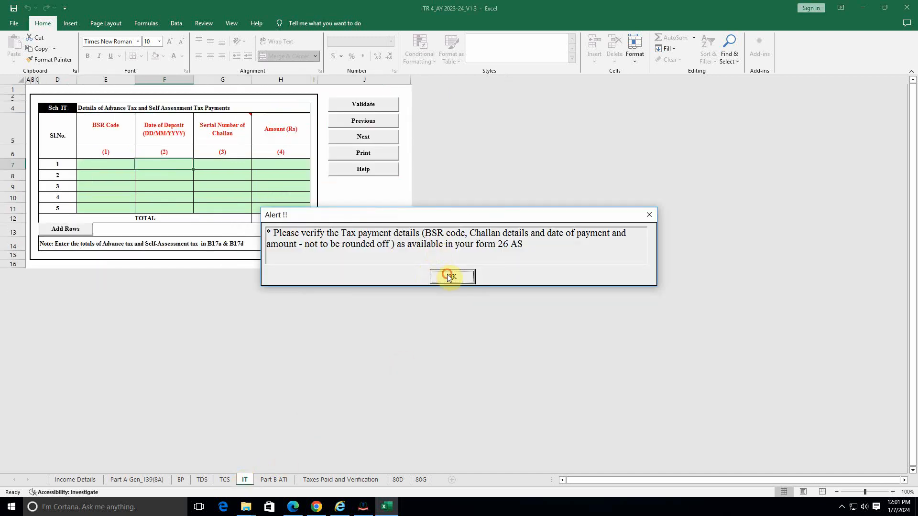
{"action": "left_click", "coordinate": [449, 278]}
{"action": "left_click", "coordinate": [554, 309]}
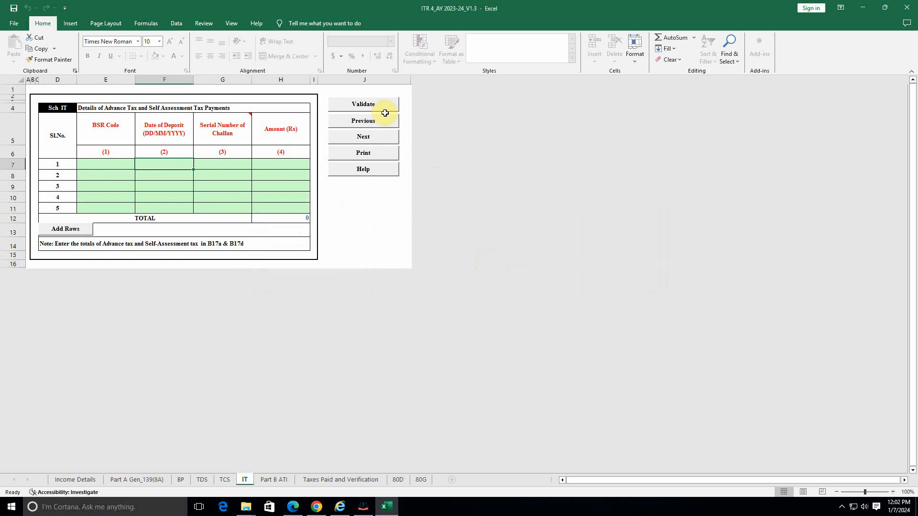
{"action": "left_click", "coordinate": [375, 103]}
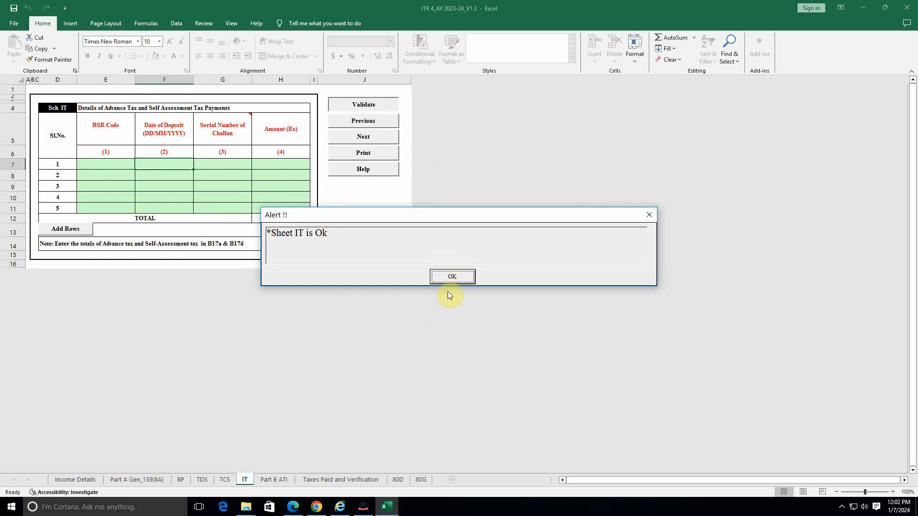
{"action": "left_click", "coordinate": [452, 277]}
Step: Validate the Part B ATI sheet and close its validation message
{"action": "left_click", "coordinate": [272, 479]}
{"action": "scroll", "coordinate": [575, 180], "scroll_direction": "up", "scroll_amount": 4}
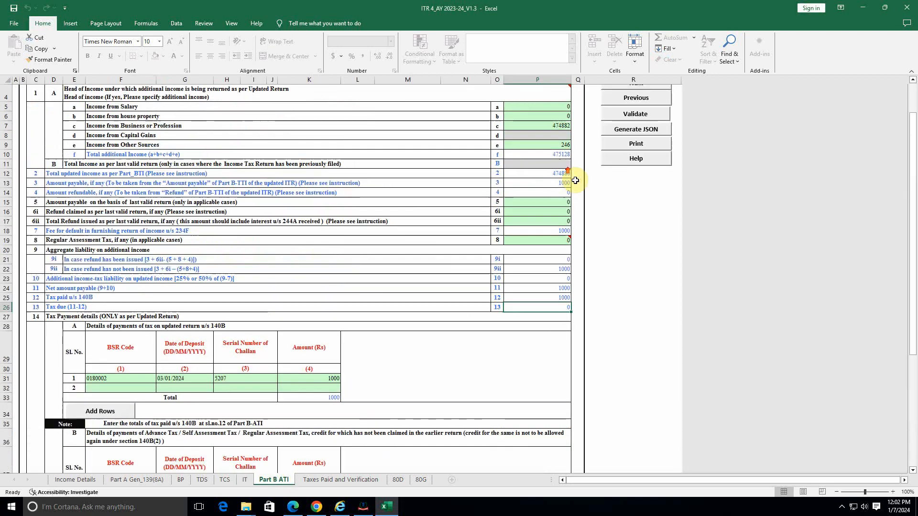
{"action": "scroll", "coordinate": [575, 181], "scroll_direction": "up", "scroll_amount": 1}
{"action": "left_click", "coordinate": [650, 140]}
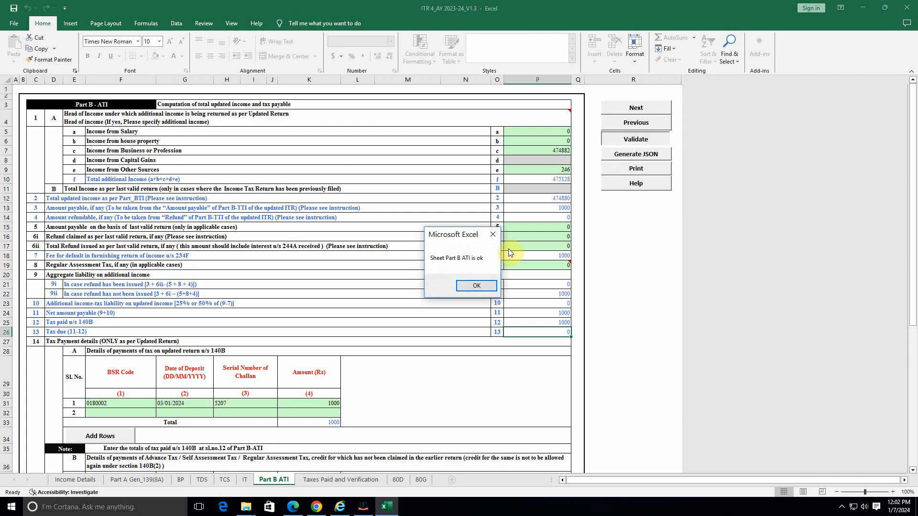
{"action": "left_click", "coordinate": [487, 286]}
Step: Validate the Taxes Paid and Verification sheet and dismiss the resulting alert
{"action": "left_click", "coordinate": [340, 480]}
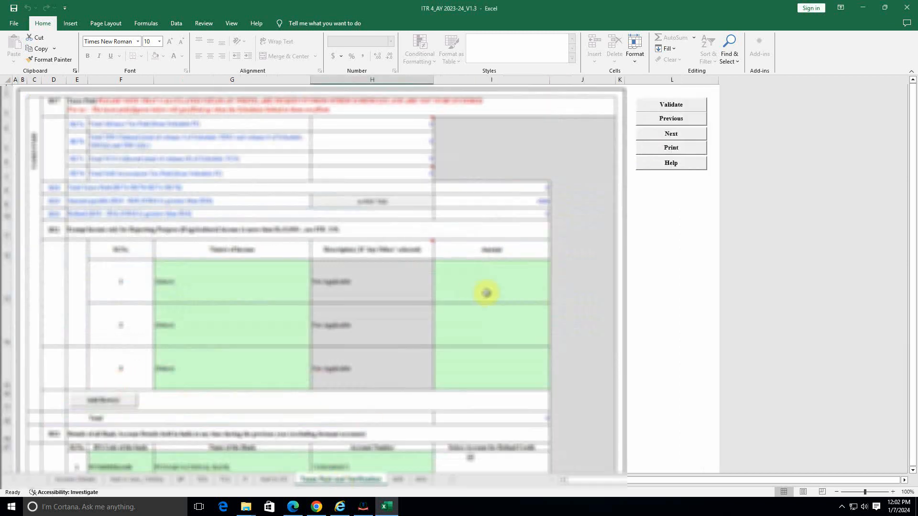
{"action": "left_click", "coordinate": [688, 92]}
{"action": "left_click", "coordinate": [681, 108]}
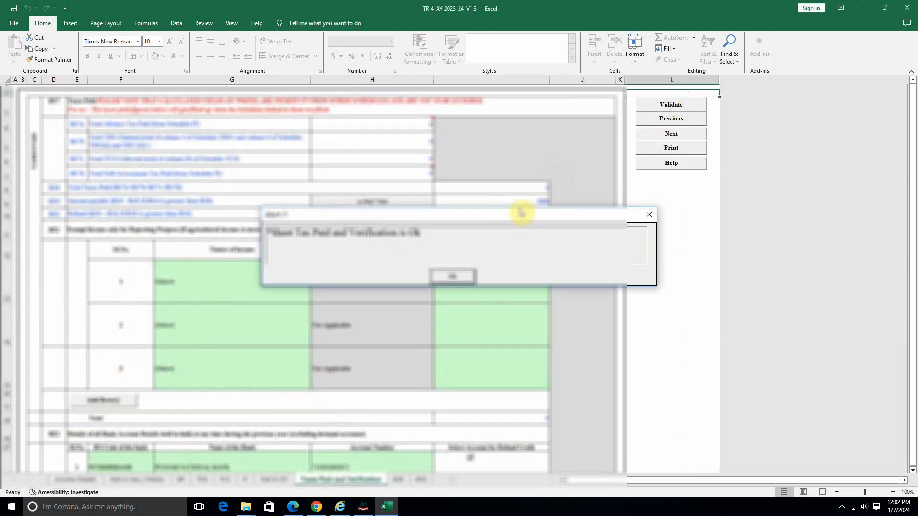
{"action": "left_click", "coordinate": [475, 277]}
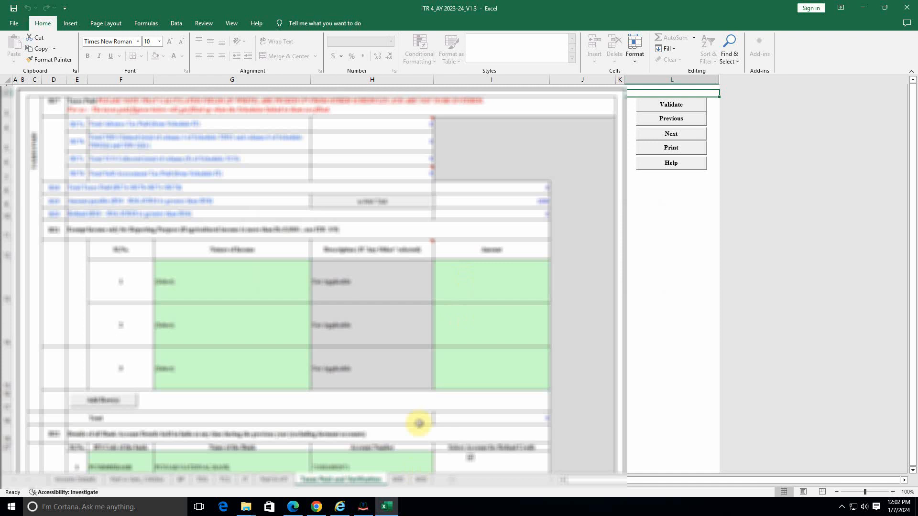
Step: Validate the Schedule 80D sheet and dismiss its alert
{"action": "left_click", "coordinate": [398, 479]}
{"action": "left_click", "coordinate": [474, 105]}
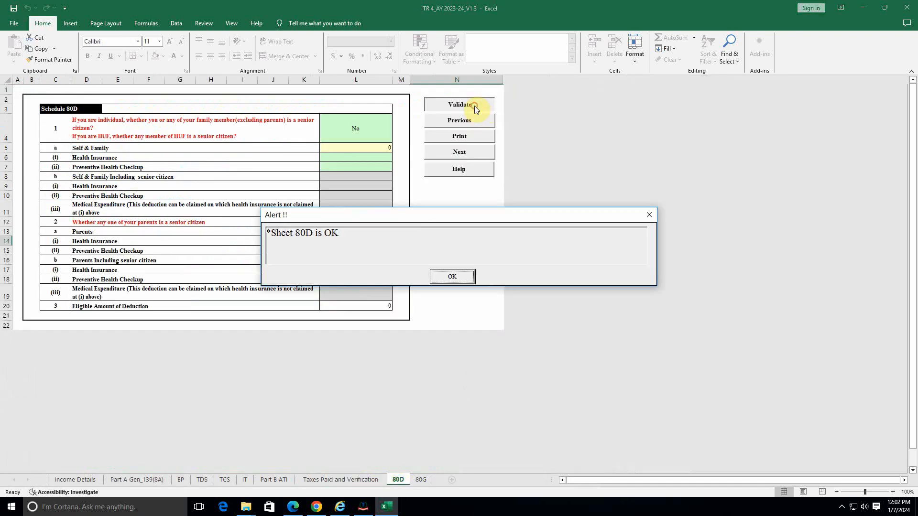
{"action": "left_click", "coordinate": [452, 277]}
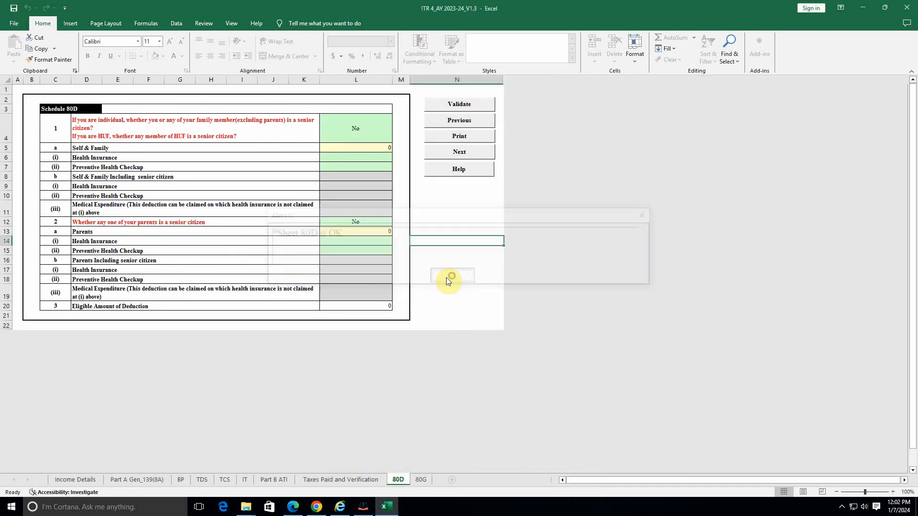
Step: Validate the Schedule 80G donations sheet and dismiss its alert
{"action": "left_click", "coordinate": [420, 479]}
{"action": "left_click", "coordinate": [707, 105]}
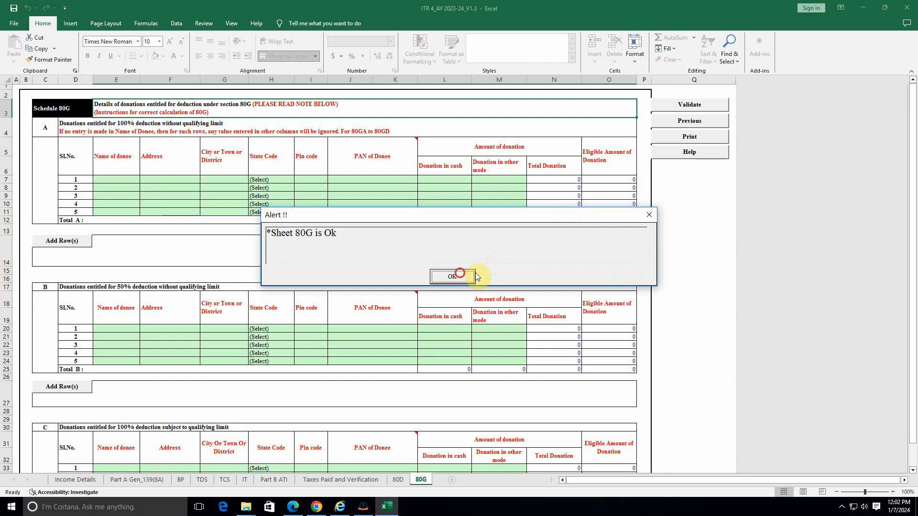
{"action": "left_click", "coordinate": [460, 275]}
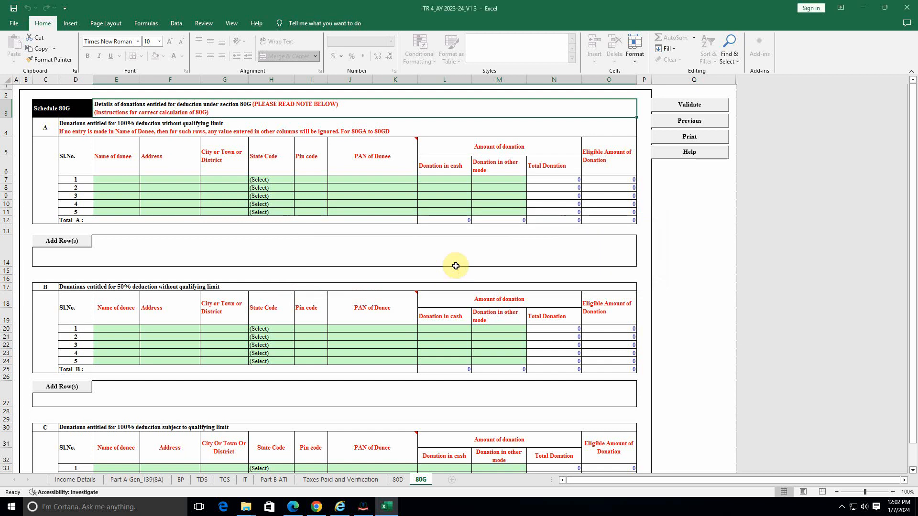
Step: Return to the Income Details sheet and run the tax calculation for the whole return
{"action": "left_click", "coordinate": [72, 479]}
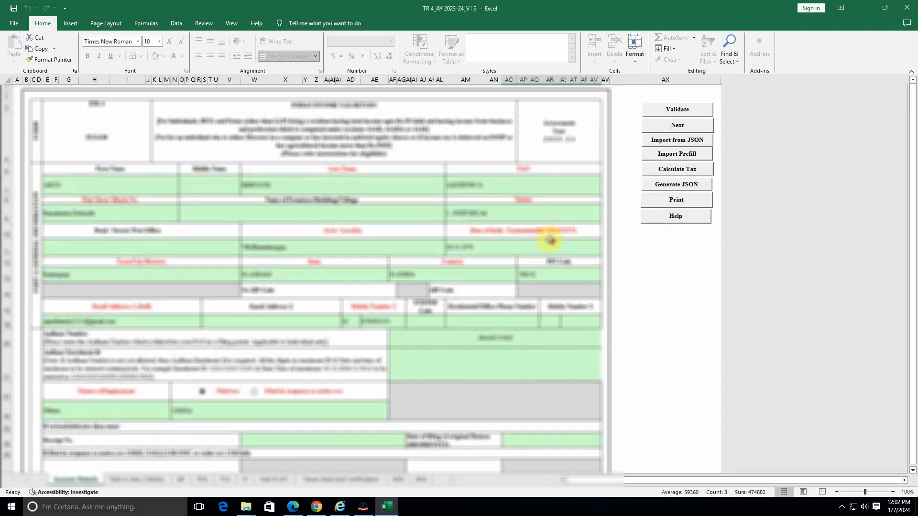
{"action": "left_click", "coordinate": [687, 174]}
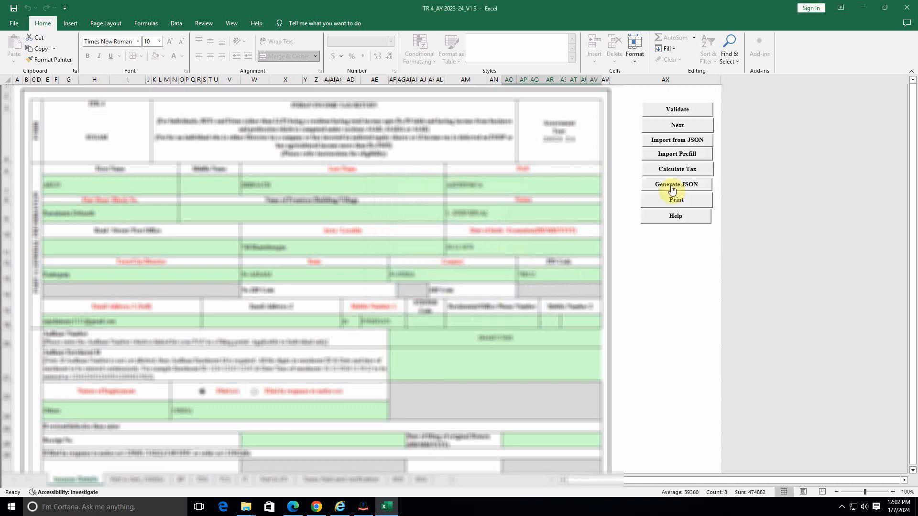
Step: Review the tax payable and section 140B payment details in Part B ATI, and the Taxes Paid and Verification sheet
{"action": "left_click", "coordinate": [273, 481]}
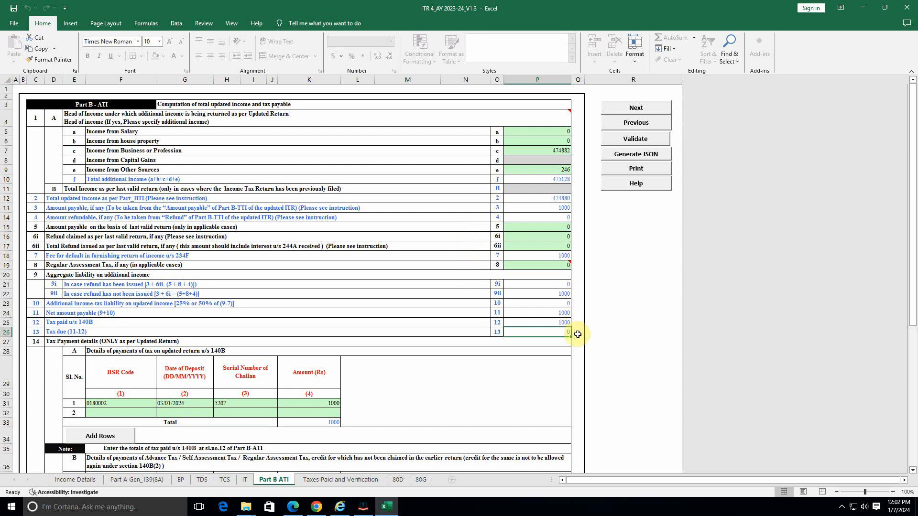
{"action": "scroll", "coordinate": [557, 317], "scroll_direction": "down", "scroll_amount": 5}
{"action": "scroll", "coordinate": [556, 318], "scroll_direction": "up", "scroll_amount": 5}
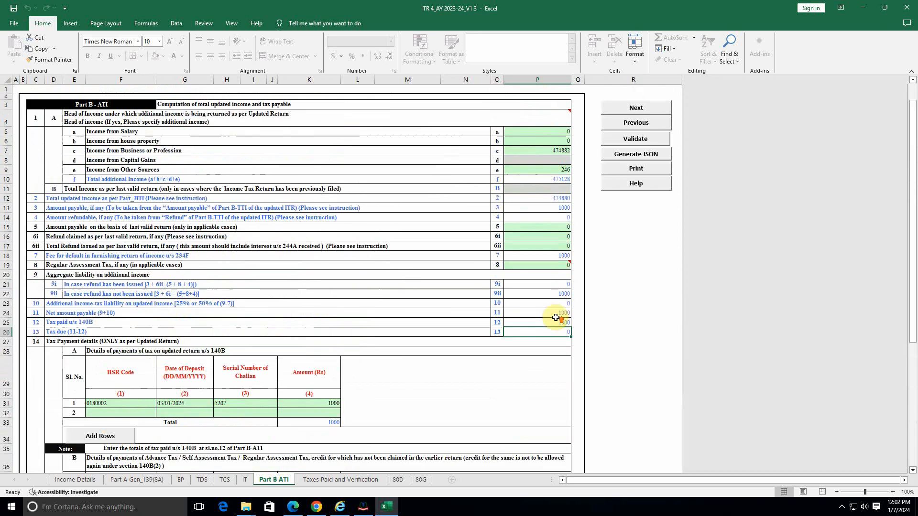
{"action": "scroll", "coordinate": [556, 318], "scroll_direction": "down", "scroll_amount": 5}
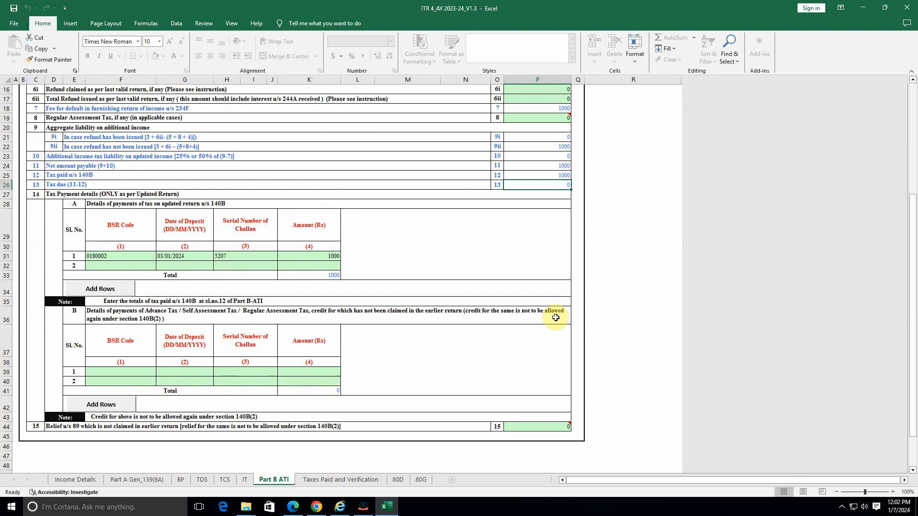
{"action": "scroll", "coordinate": [556, 318], "scroll_direction": "up", "scroll_amount": 5}
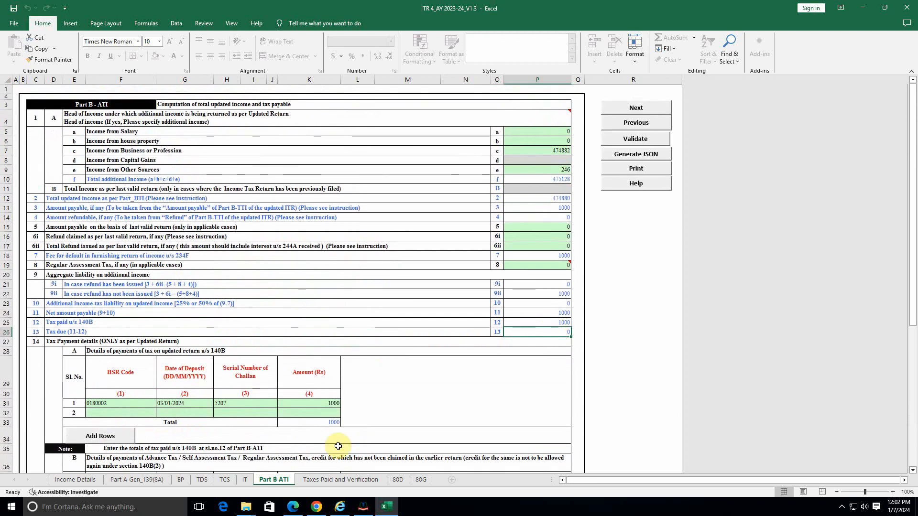
{"action": "left_click", "coordinate": [317, 480]}
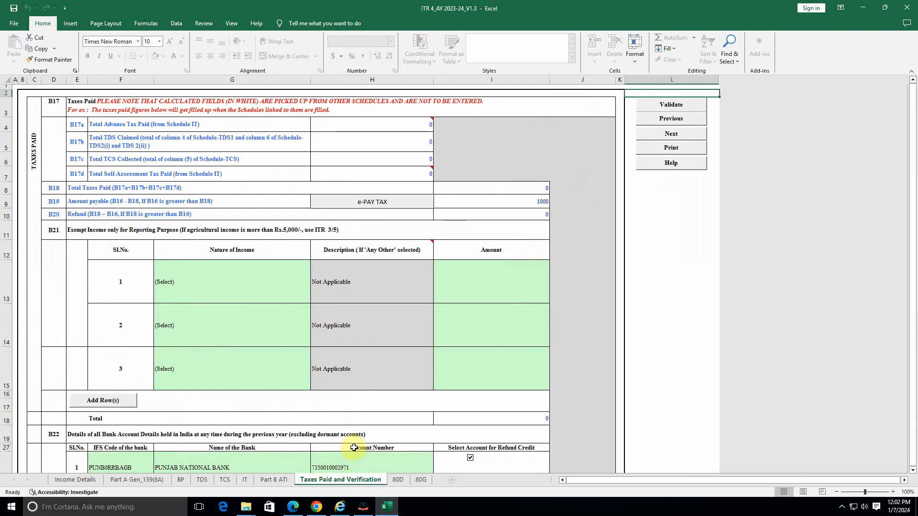
Step: Generate the return's JSON file from the Income Details sheet and dismiss the save alert
{"action": "left_click", "coordinate": [75, 480]}
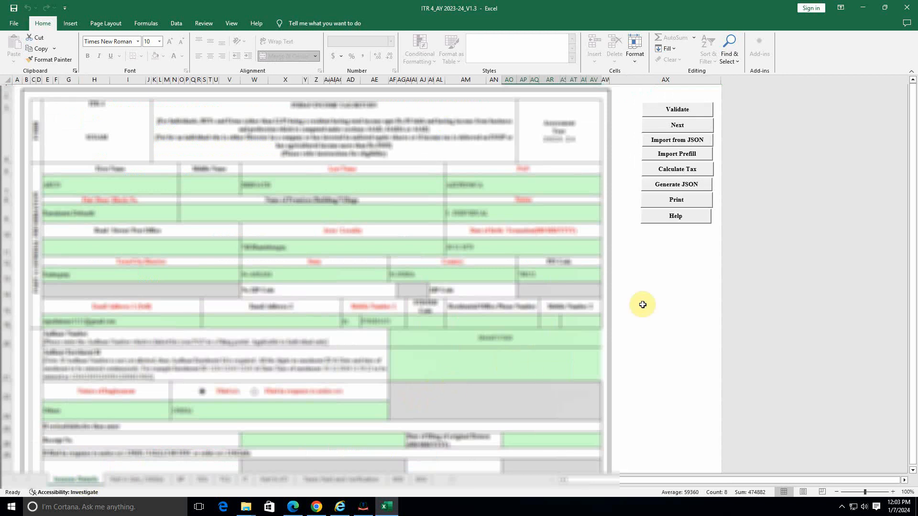
{"action": "left_click", "coordinate": [682, 186]}
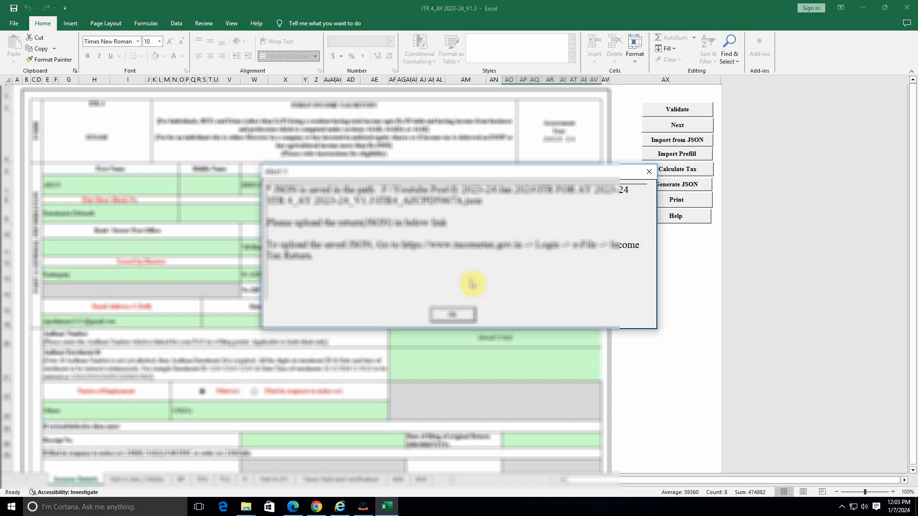
{"action": "left_click", "coordinate": [454, 312]}
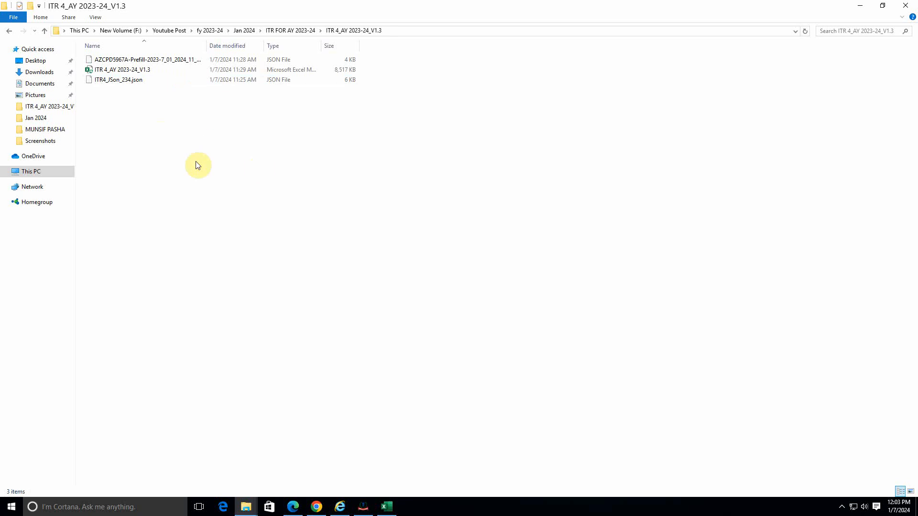
Step: Switch to the Income Tax e-Filing portal, log in and open the File Income Tax Return form
{"action": "left_click", "coordinate": [364, 503]}
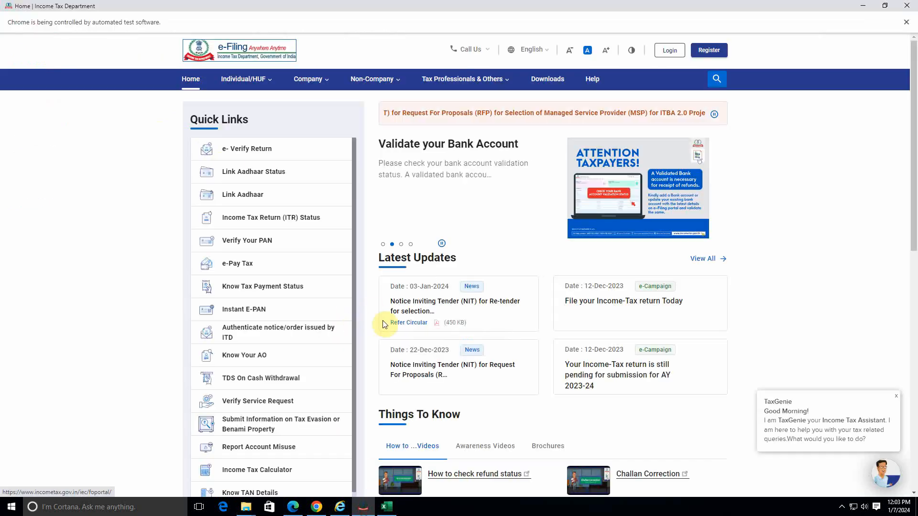
{"action": "left_click", "coordinate": [667, 52]}
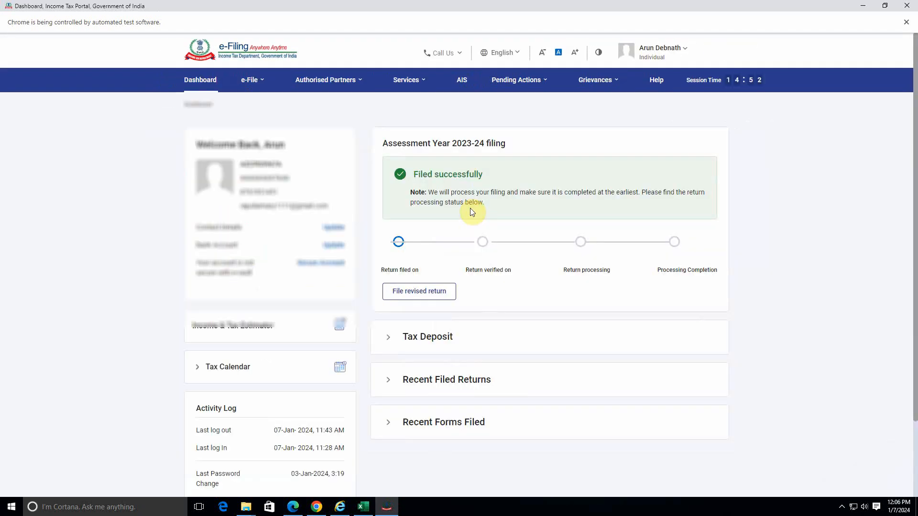
{"action": "left_click", "coordinate": [262, 82]}
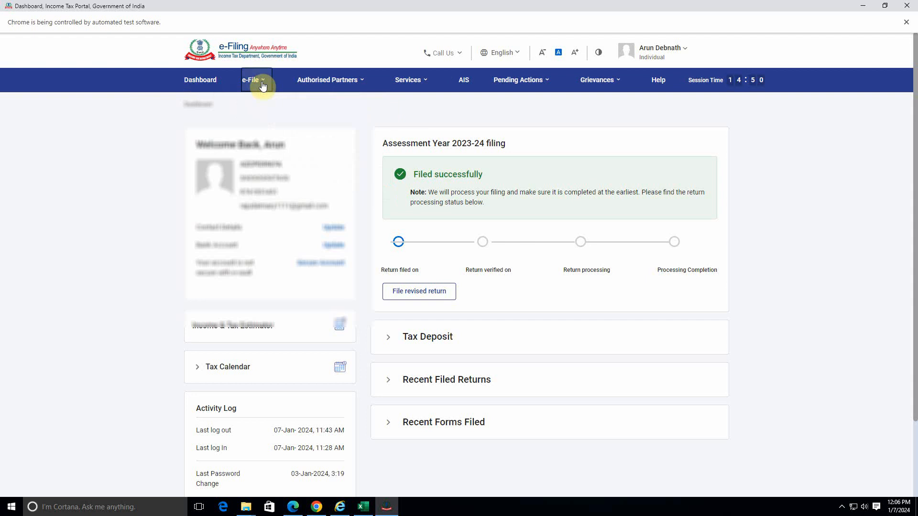
{"action": "left_click", "coordinate": [262, 85]}
{"action": "mouse_move", "coordinate": [268, 98]}
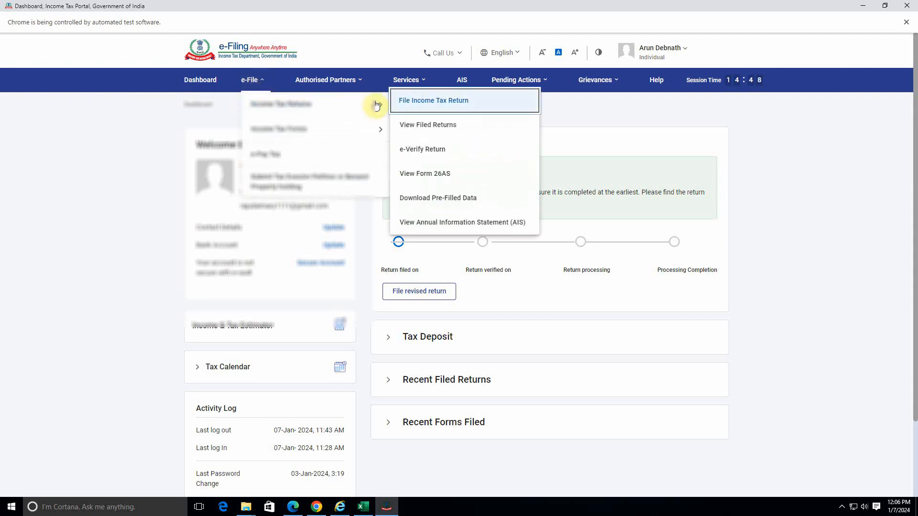
{"action": "left_click", "coordinate": [454, 100]}
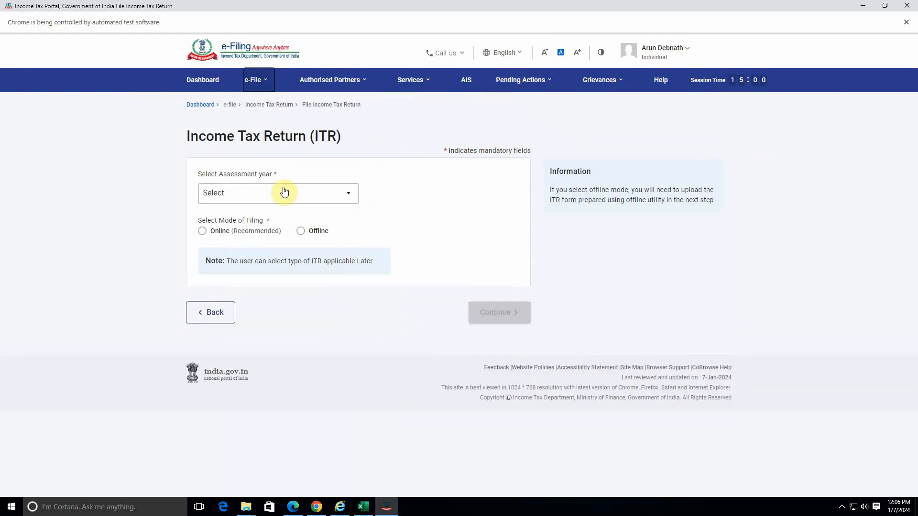
Step: Set the assessment year to 2023-24 (Current A.Y.) and the filing type to 139(8A) - Updated Return
{"action": "left_click", "coordinate": [282, 193]}
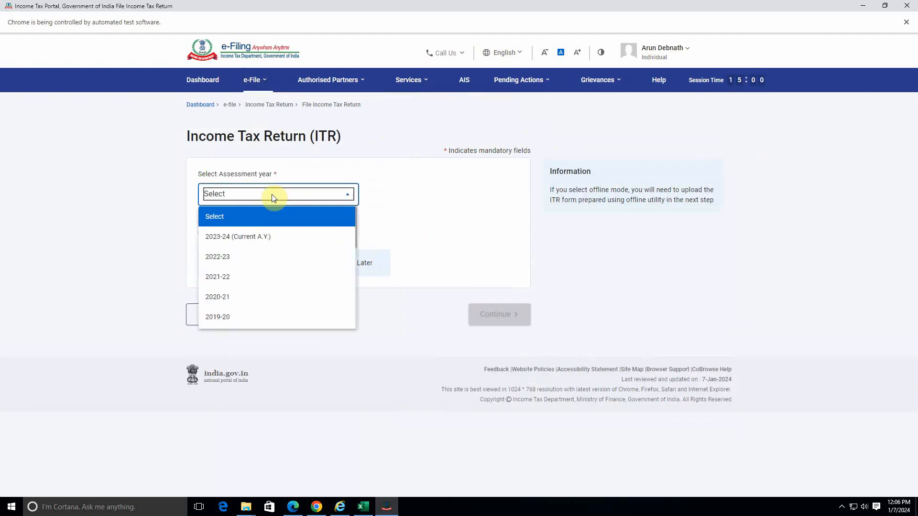
{"action": "left_click", "coordinate": [257, 237]}
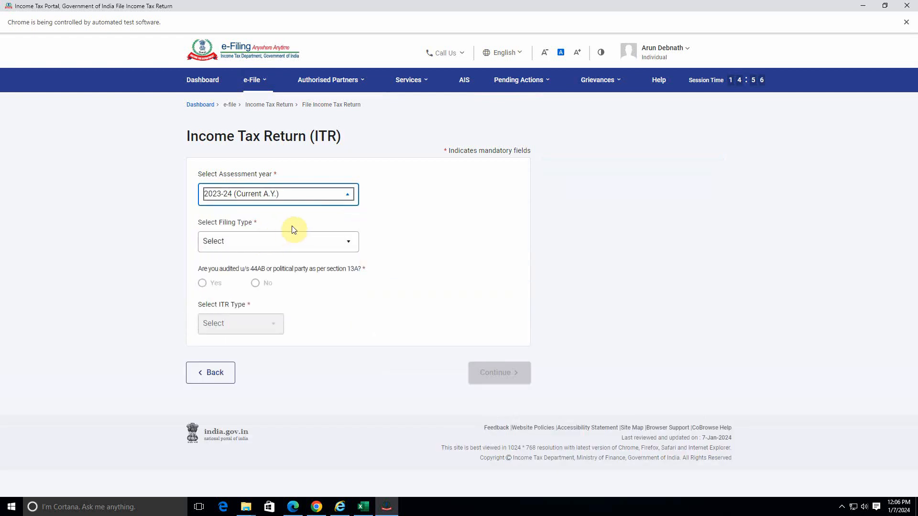
{"action": "left_click", "coordinate": [265, 240]}
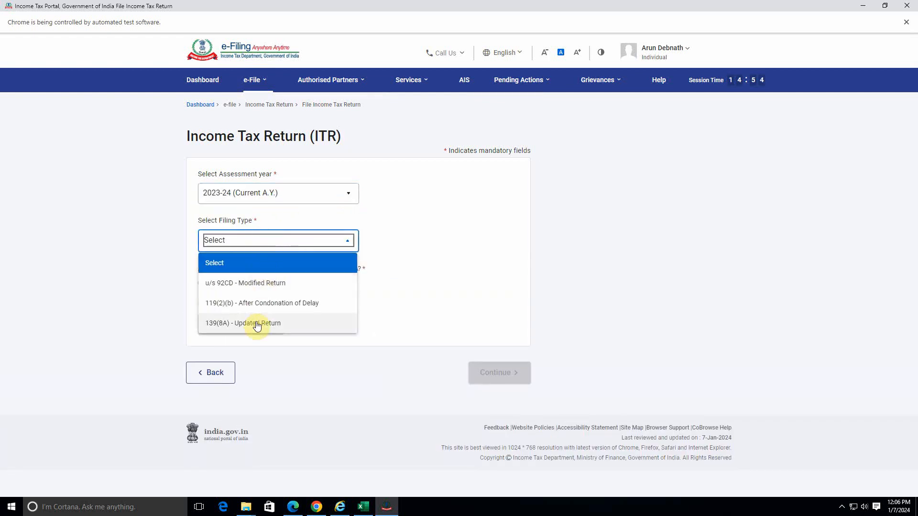
{"action": "left_click", "coordinate": [256, 331]}
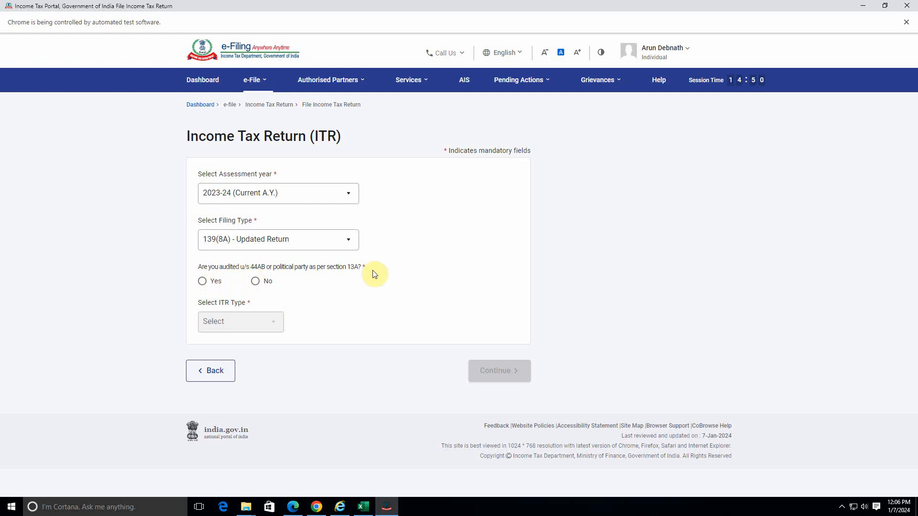
Step: Answer No to the section 44AB/13A audit question, choose ITR-4, and continue by confirming the updated return conditions
{"action": "left_click", "coordinate": [258, 282]}
{"action": "left_click", "coordinate": [245, 320]}
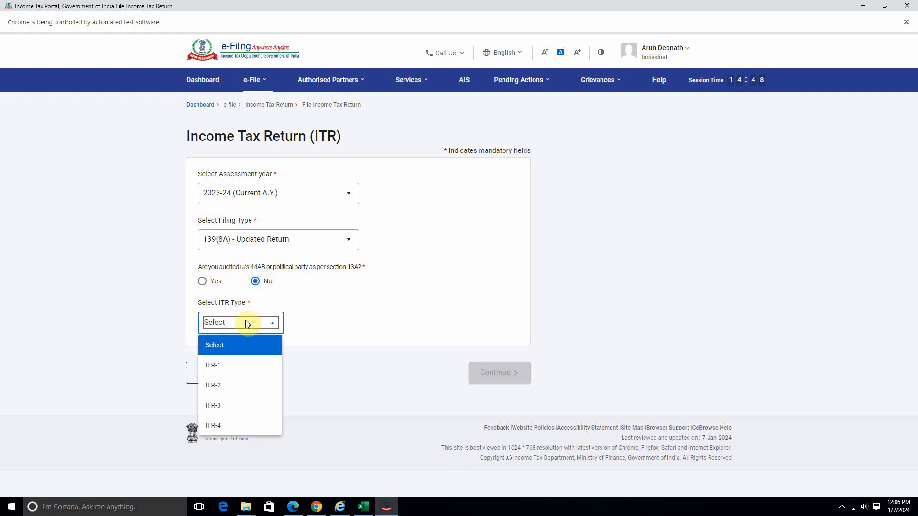
{"action": "left_click", "coordinate": [216, 425]}
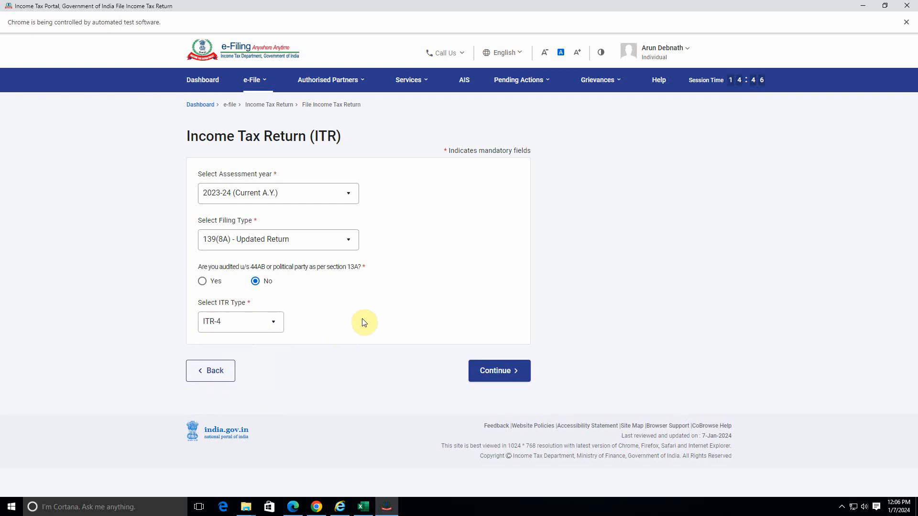
{"action": "left_click", "coordinate": [512, 372]}
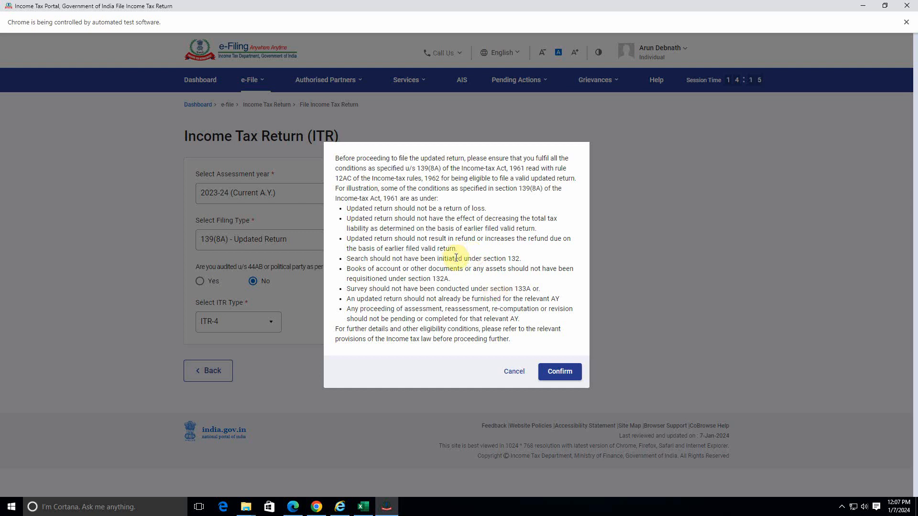
{"action": "left_click", "coordinate": [560, 371]}
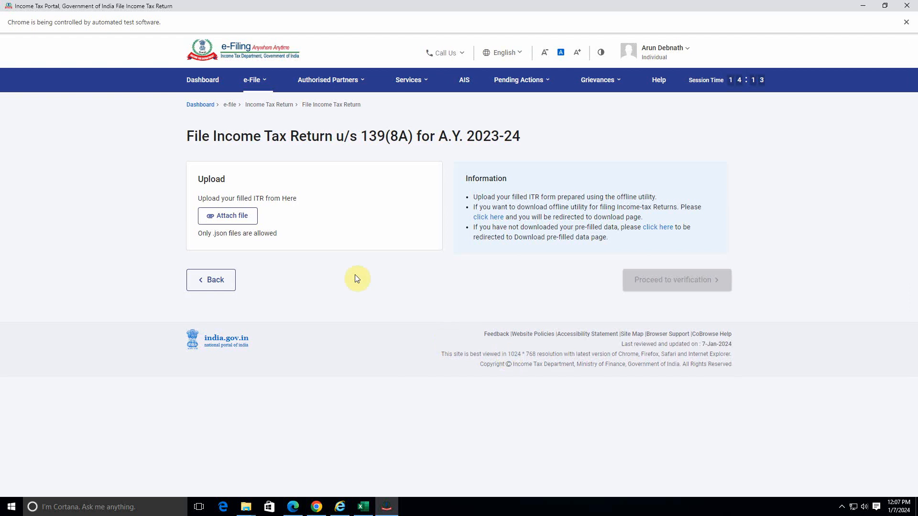